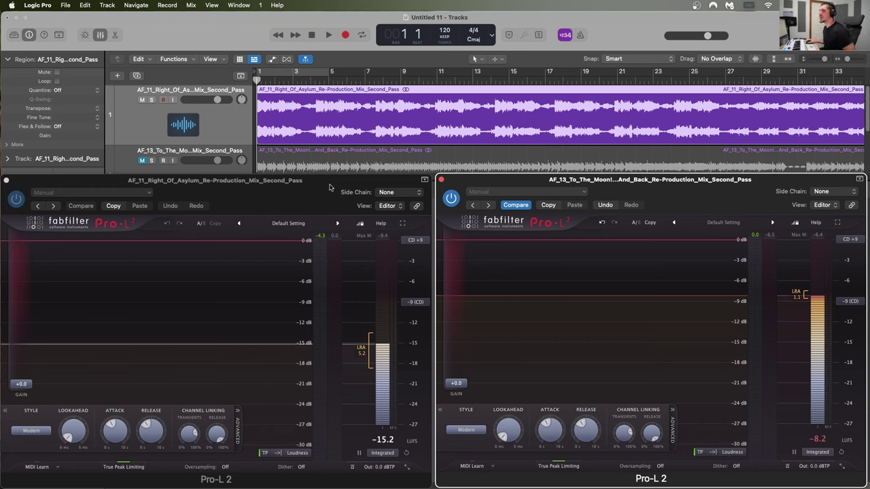
Examine the waveforms of the AF_11 and AF_13 regions and their Pro-L 2 meters.
click(298, 184)
click(489, 181)
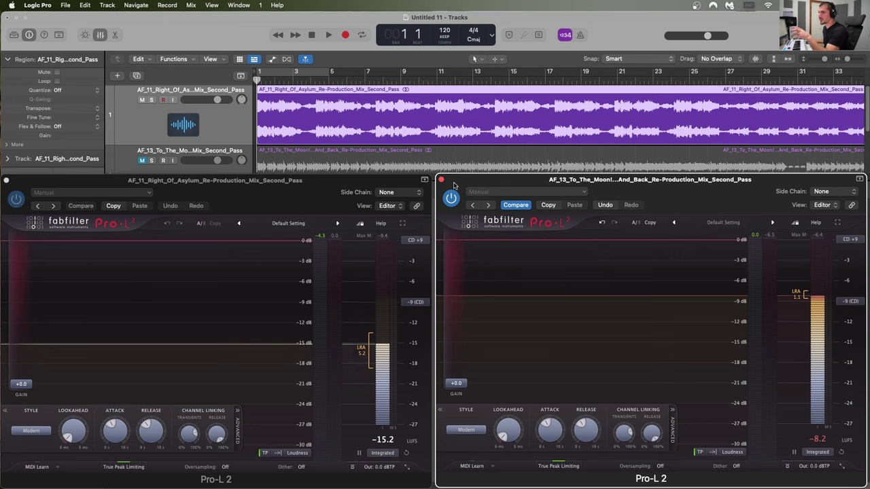
click(288, 118)
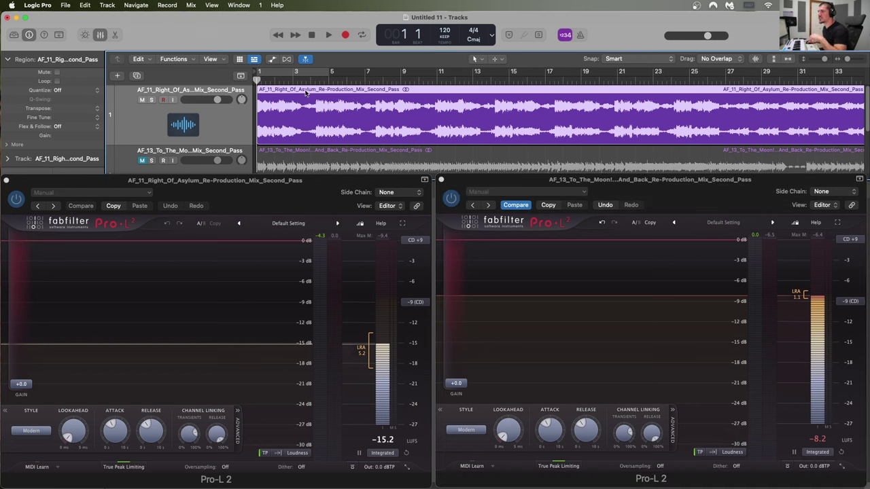
scroll(307, 95, down, 2)
click(315, 135)
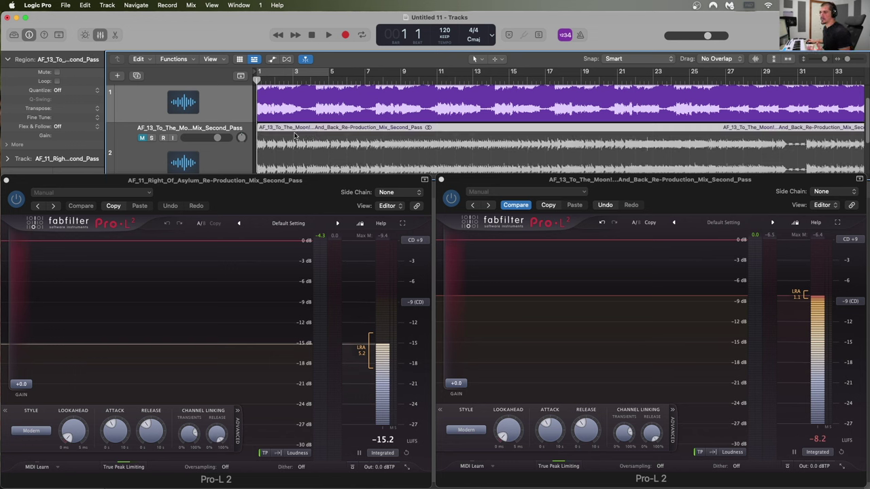
scroll(304, 156, up, 2)
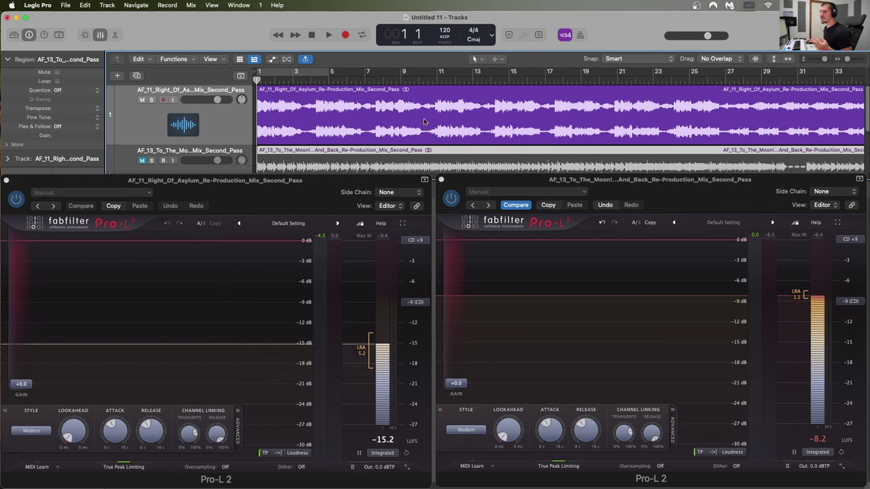
Play the AF_11 track from bar 1, raise its Pro-L 2 gain to +8.8 dB, and stop playback.
click(263, 77)
click(257, 78)
drag(21, 384, 26, 339)
key(space)
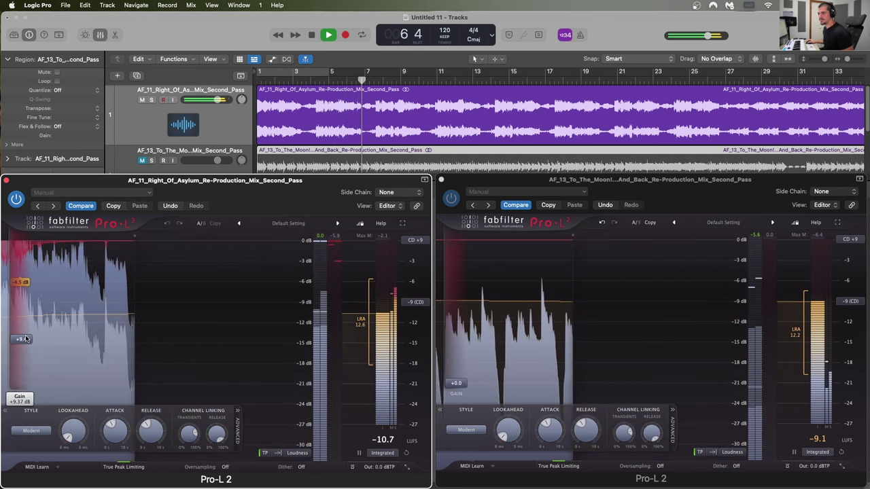
drag(25, 339, 25, 342)
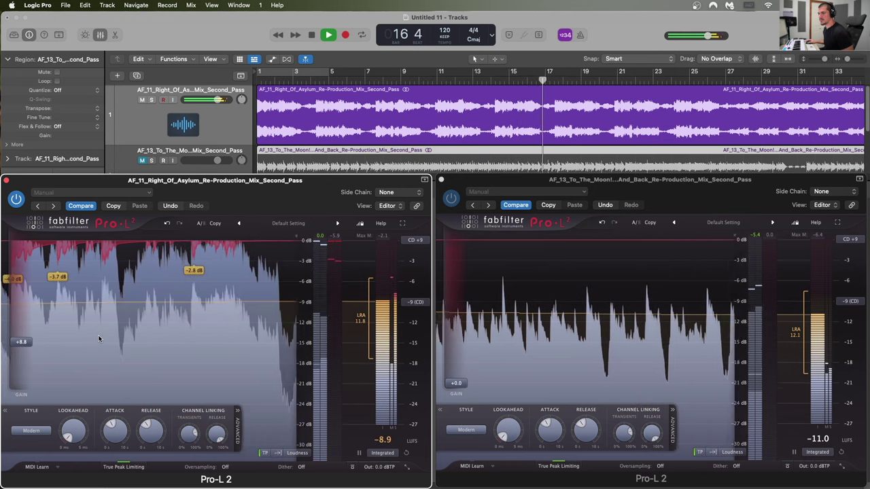
key(space)
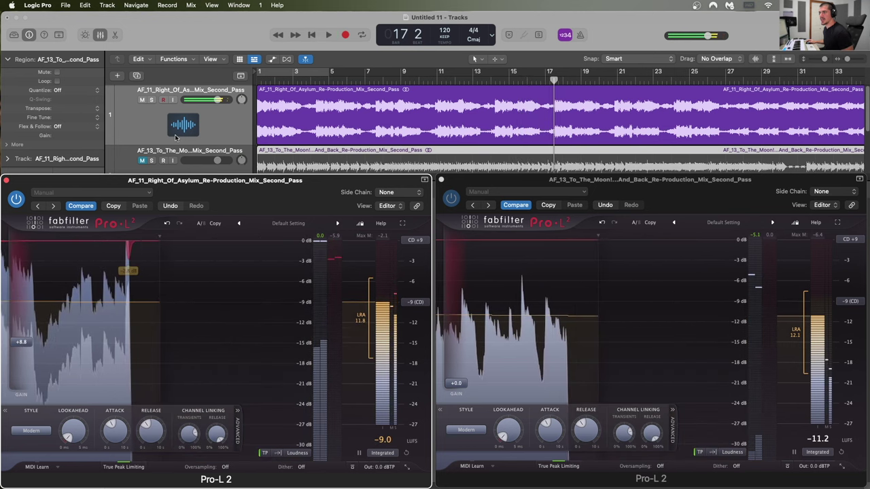
Mute AF_11, unmute AF_13, and raise AF_13's Pro-L 2 gain to about +10 dB during playback.
click(142, 160)
click(142, 100)
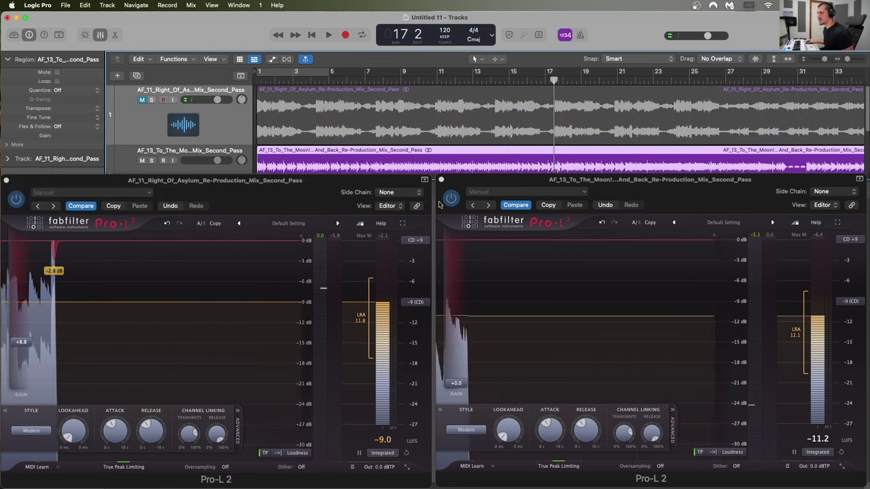
click(486, 272)
key(space)
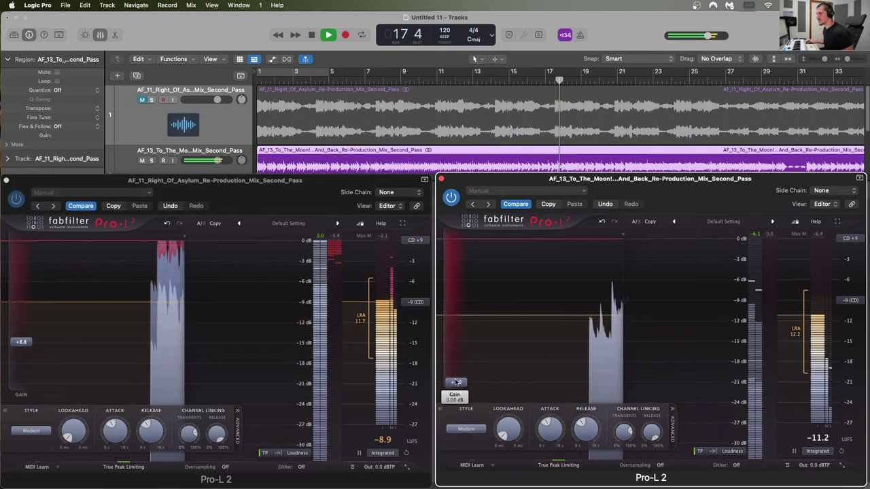
drag(449, 382, 463, 335)
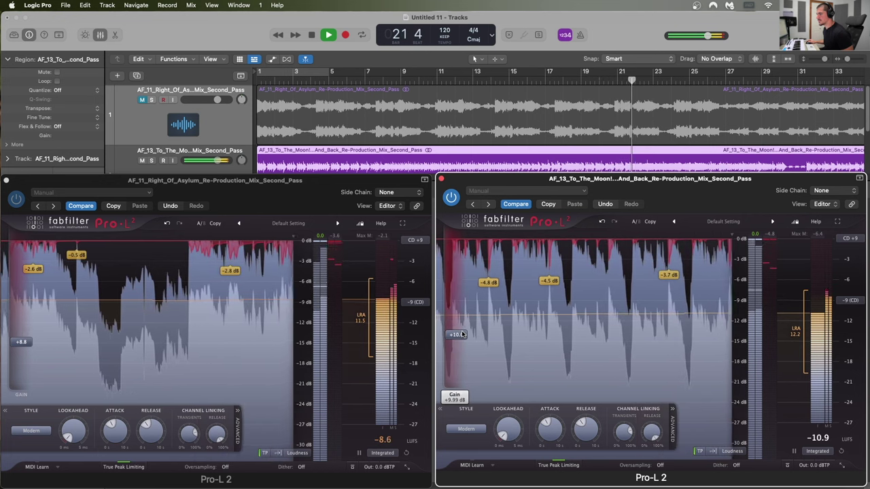
Switch the solo from AF_13 to AF_11 and cycle playback over bars 5 to 11.
click(151, 161)
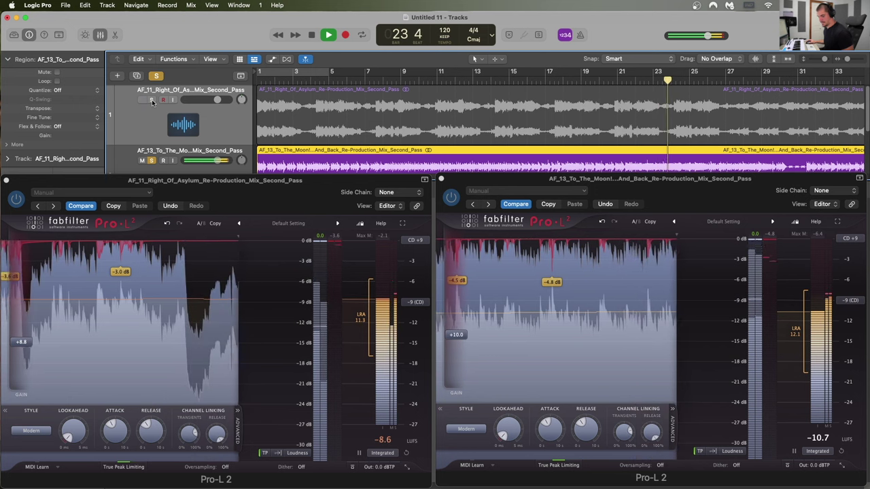
alt+click(151, 100)
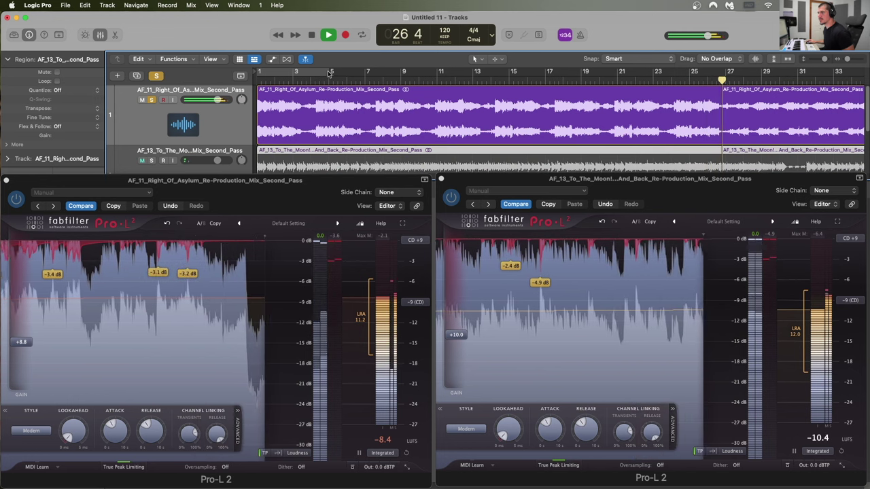
drag(332, 76, 438, 76)
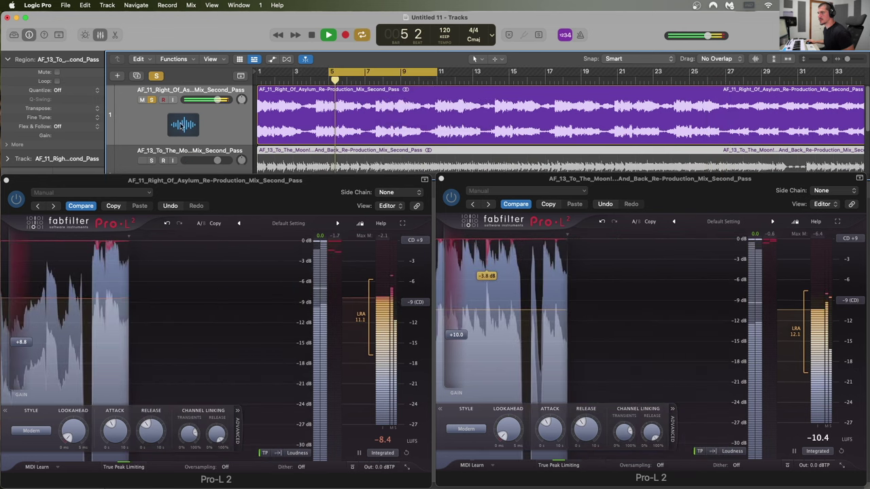
Alternate the solo between AF_13 and AF_11 to compare the two limited tracks, ending on AF_11 with playback stopped.
click(152, 160)
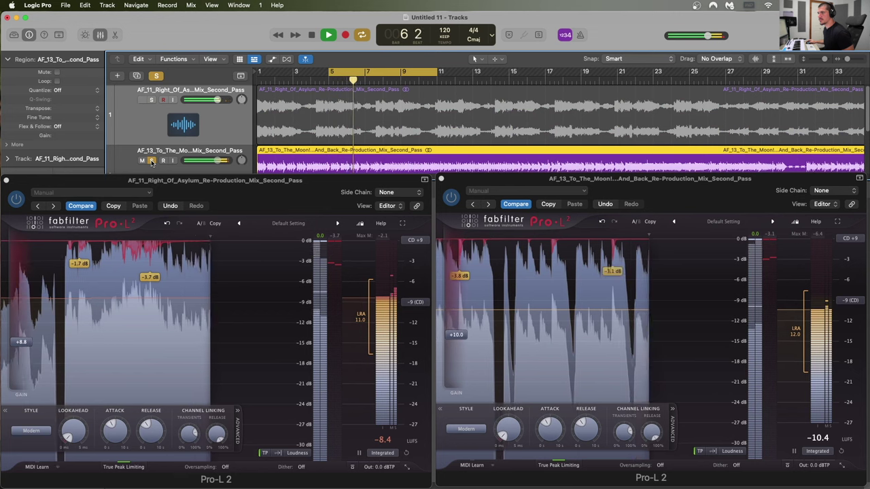
click(153, 100)
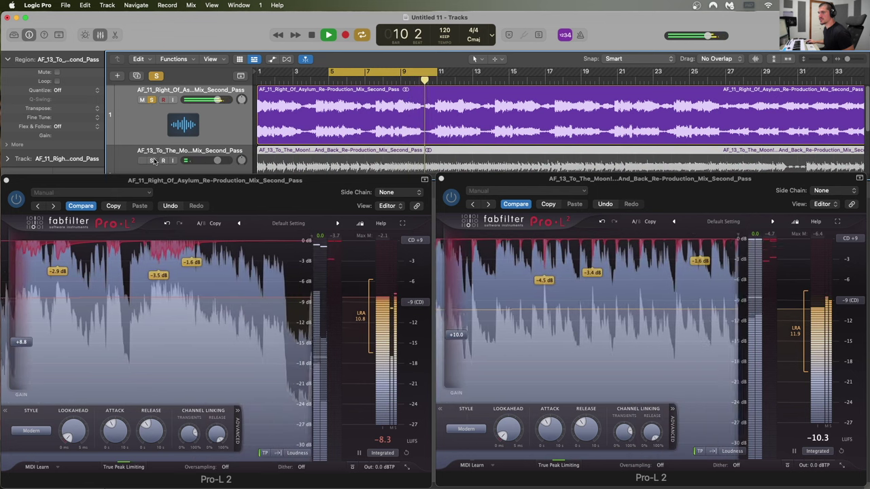
click(332, 109)
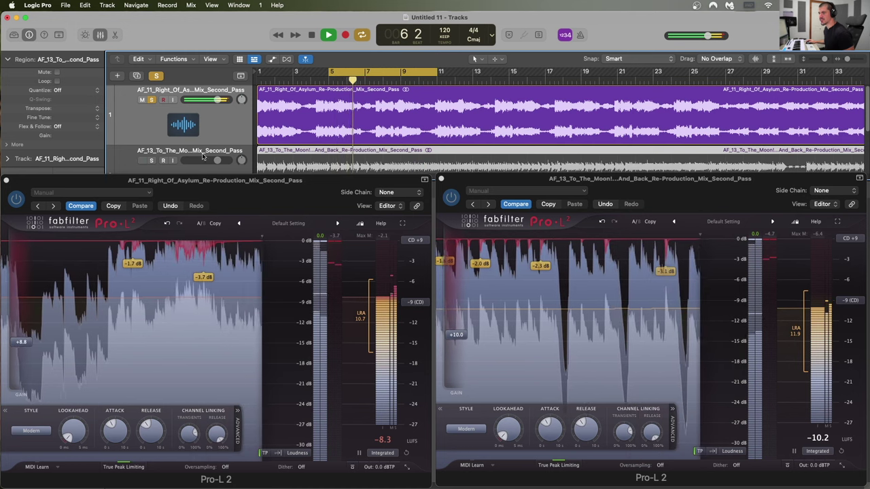
alt+click(152, 160)
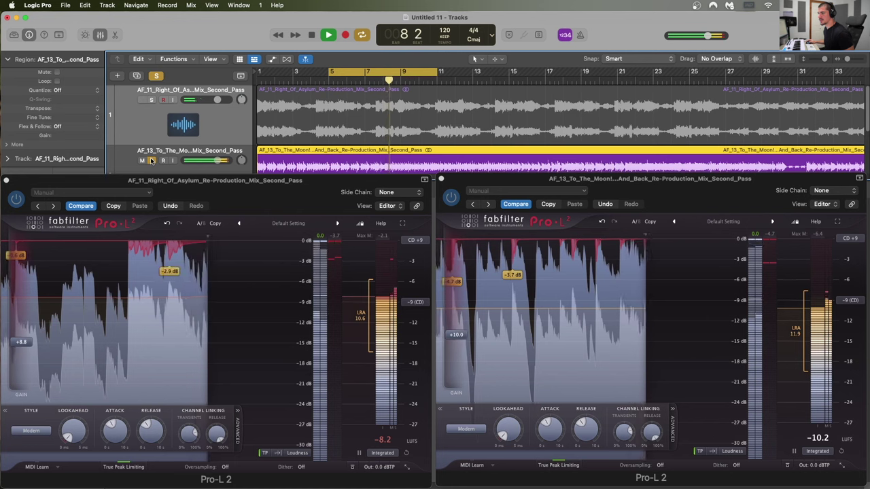
alt+click(151, 100)
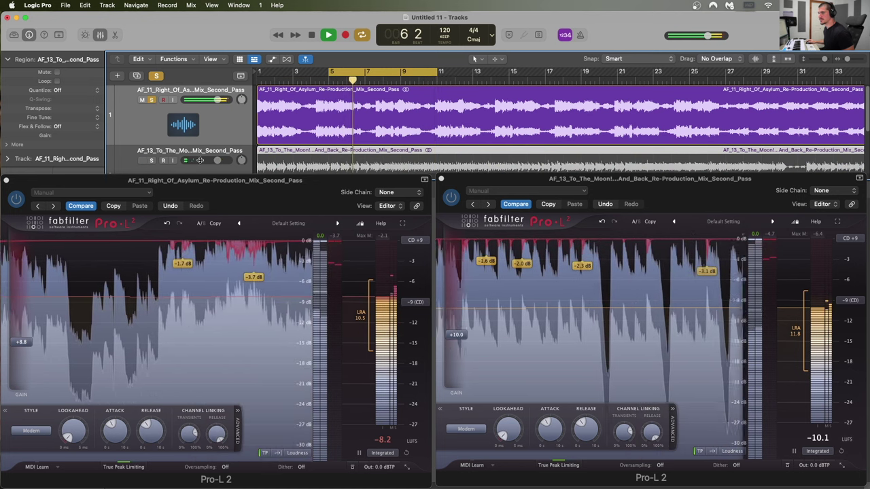
alt+click(153, 160)
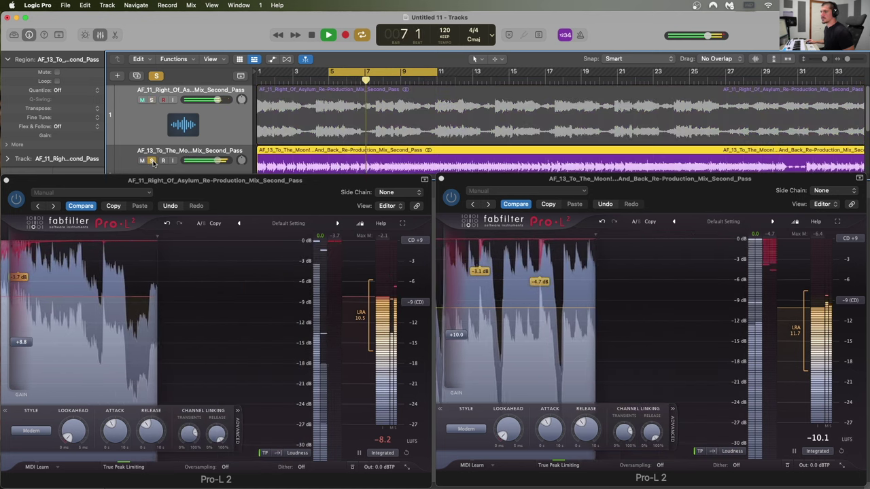
alt+click(151, 100)
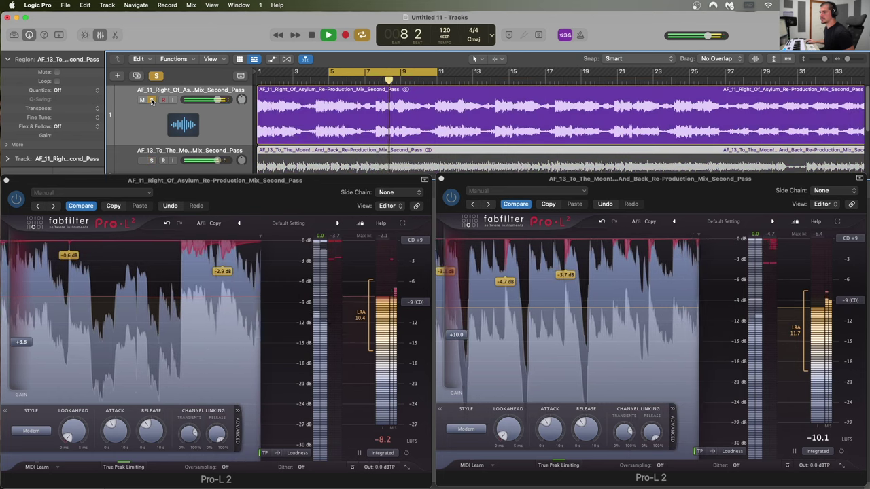
key(space)
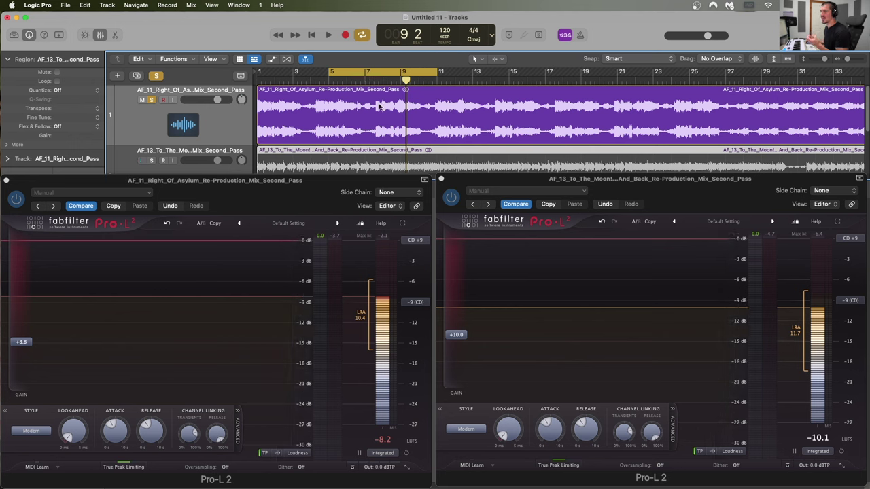
click(378, 101)
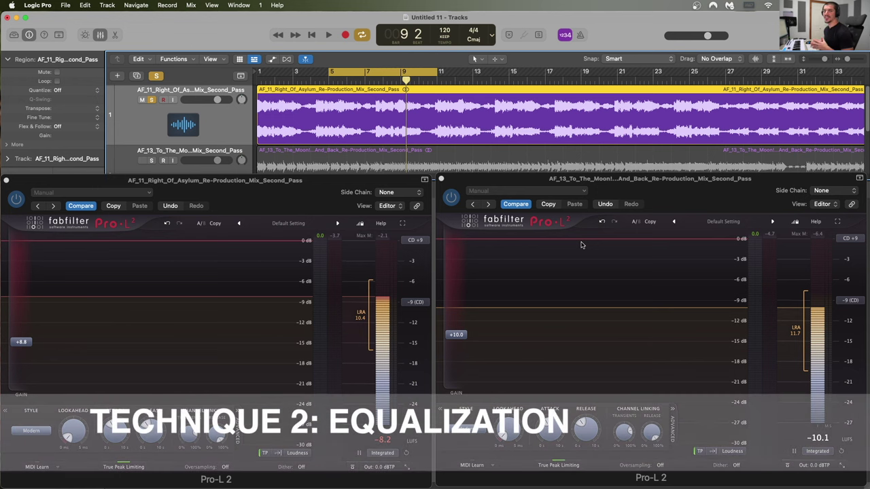
Switch to Preview, examine the Fletcher-Munson equal-loudness chart, and minimize it.
key(super+Tab)
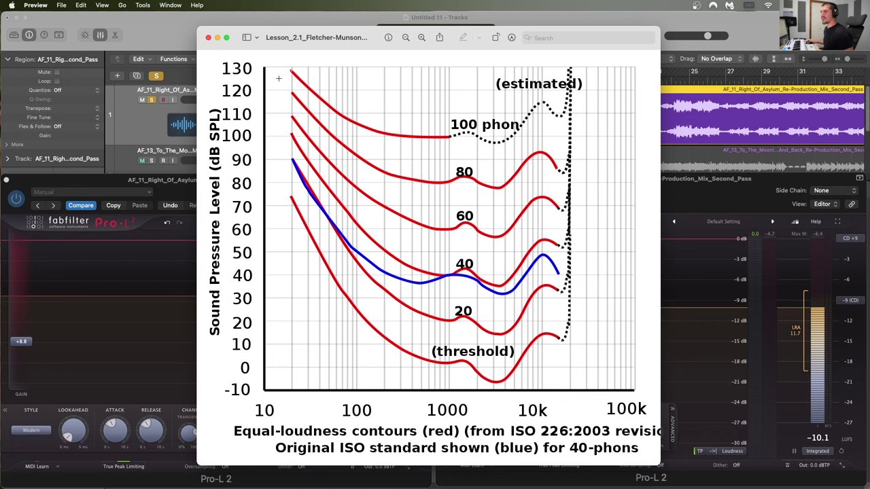
click(217, 38)
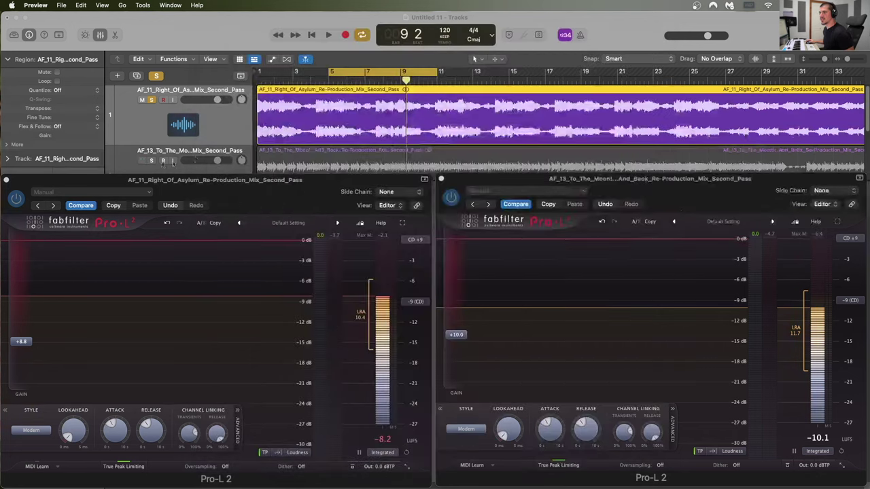
Solo the AF_13 track and close the Pro-L 2 window of AF_11.
click(153, 160)
scroll(196, 157, down, 1)
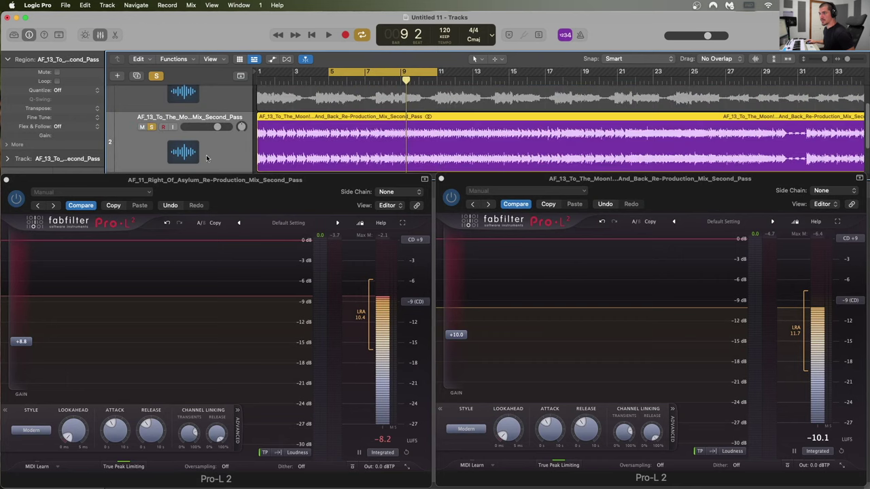
click(5, 181)
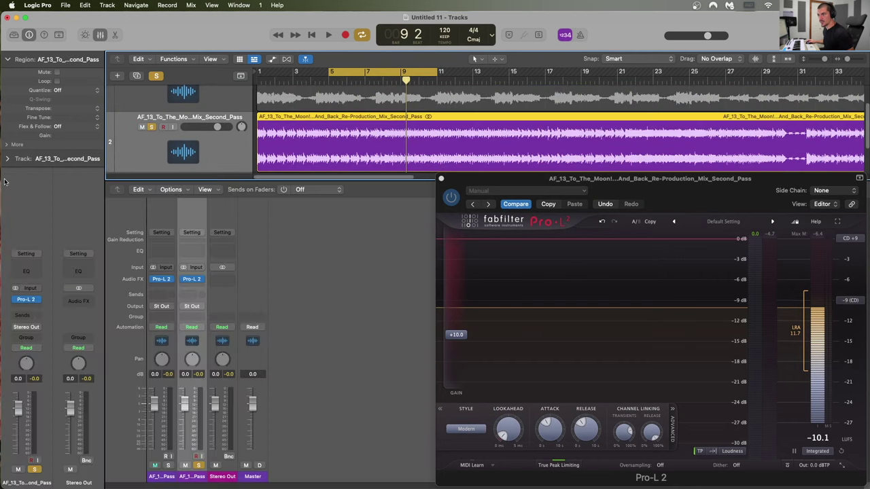
Insert a stereo FabFilter Pro-Q 3 ahead of Pro-L 2 on the AF_13 channel.
click(196, 281)
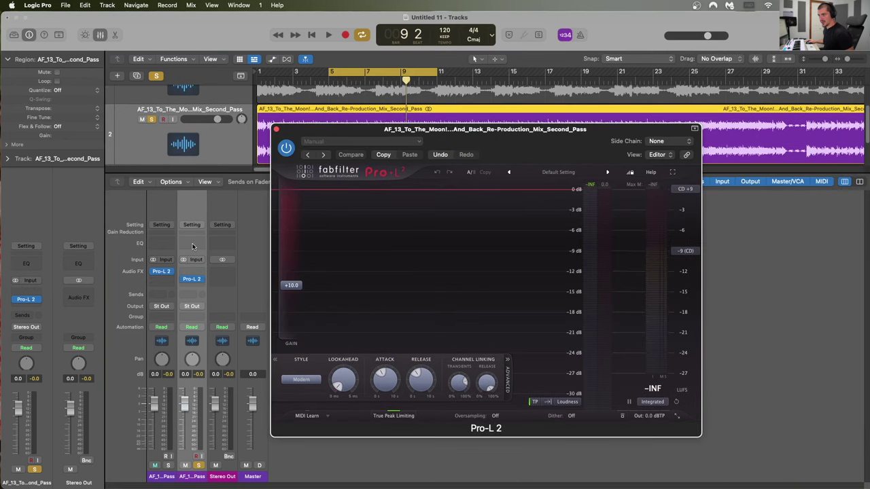
click(191, 288)
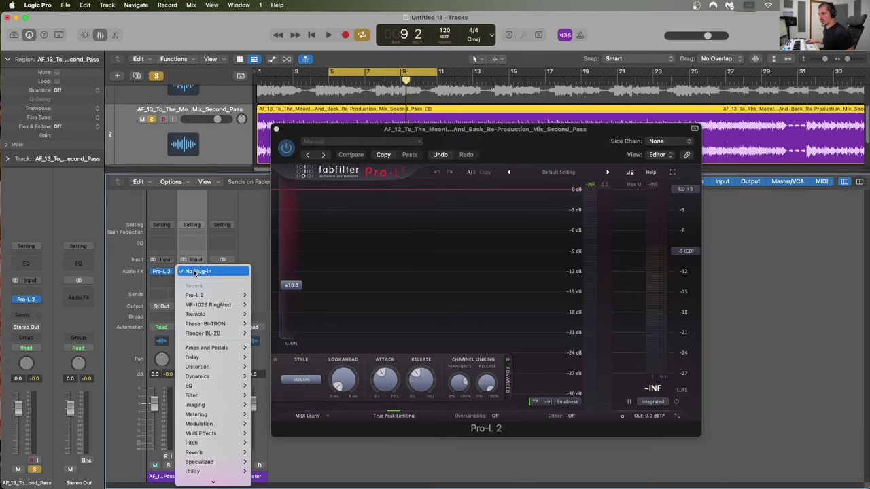
mouse_move(232, 480)
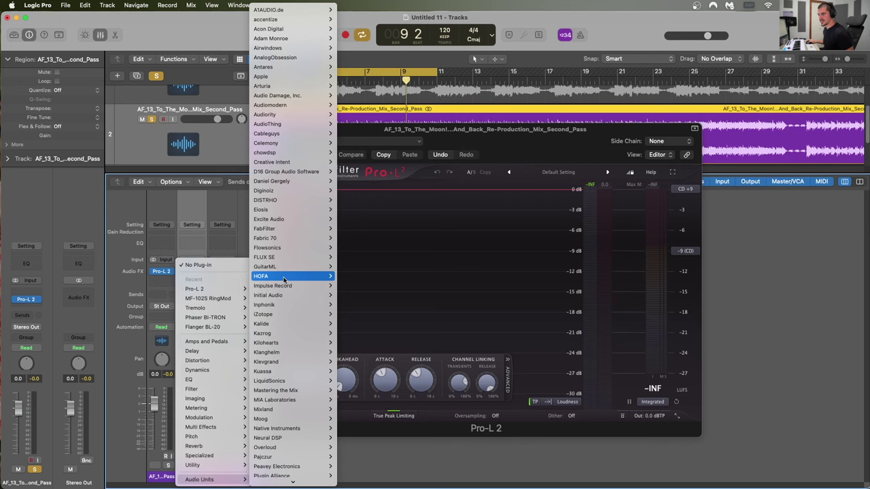
mouse_move(299, 229)
mouse_move(373, 231)
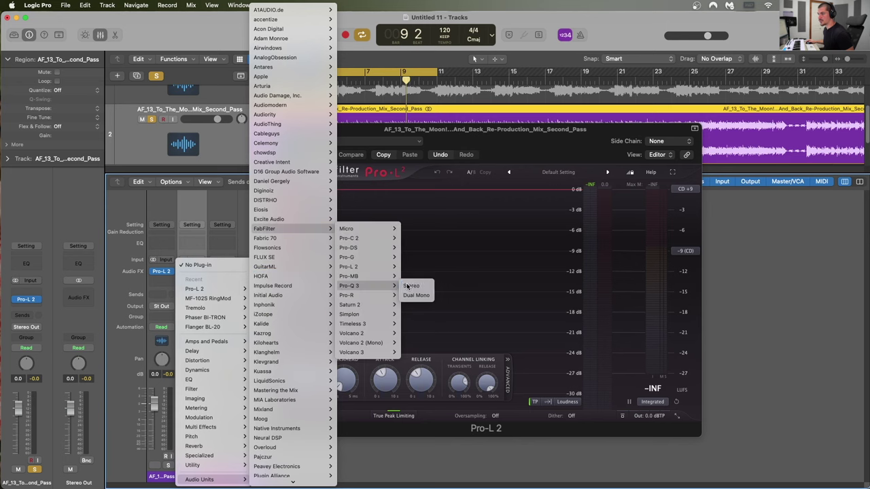
click(410, 286)
Add a Pro-Q 3 band at about 68 Hz and set its shape to Low Cut.
click(379, 264)
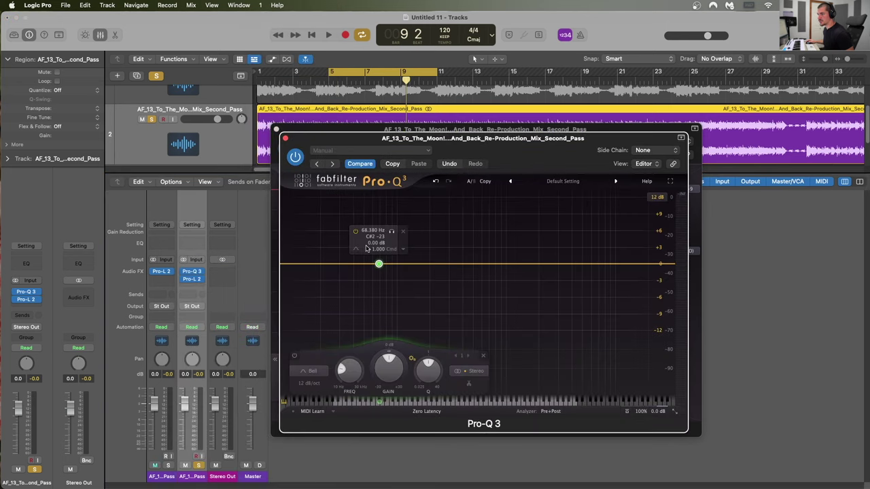
click(309, 371)
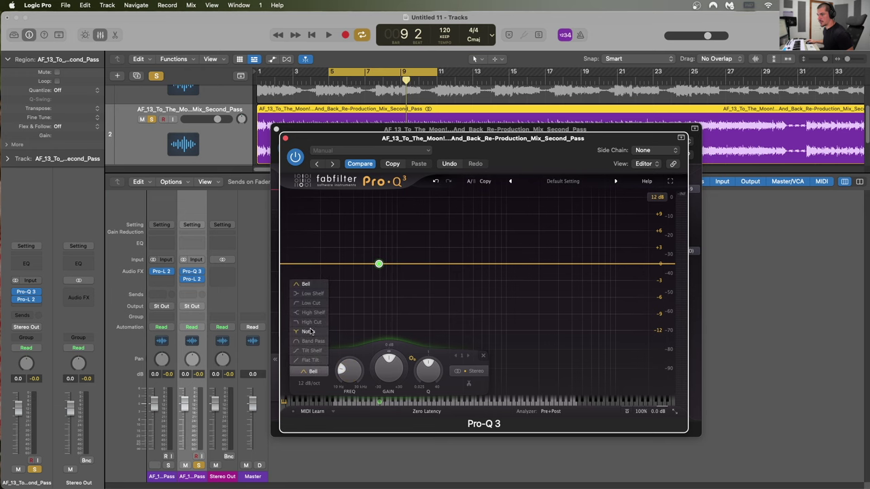
click(312, 303)
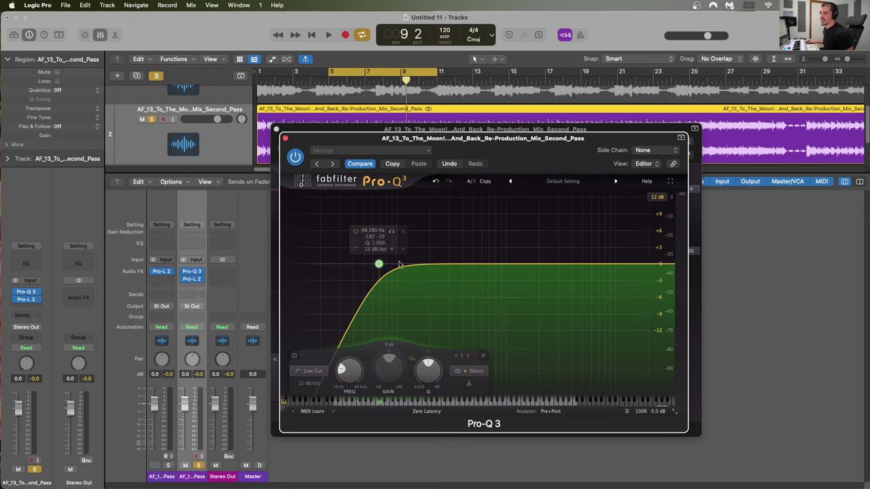
Arrange the Pro-Q 3 and Pro-L 2 windows apart so that the full EQ curve and the limiter's loudness meter are both in view.
drag(402, 141, 288, 179)
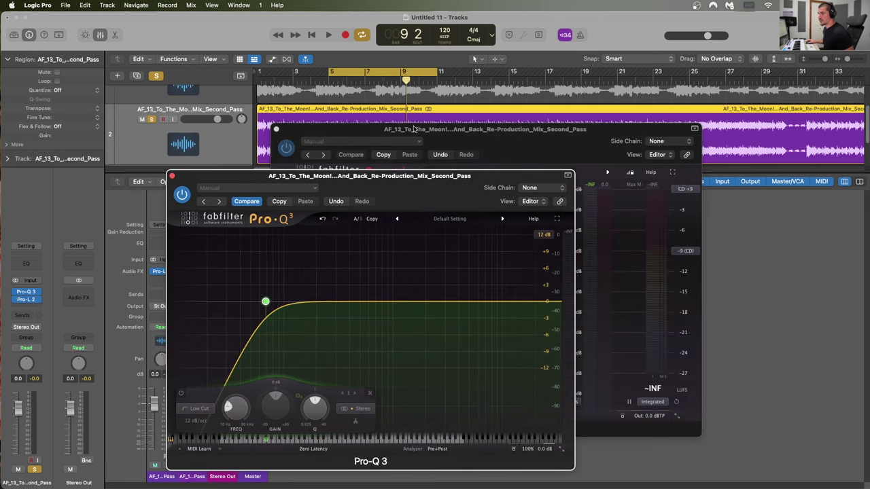
drag(409, 131, 533, 165)
drag(359, 176, 250, 102)
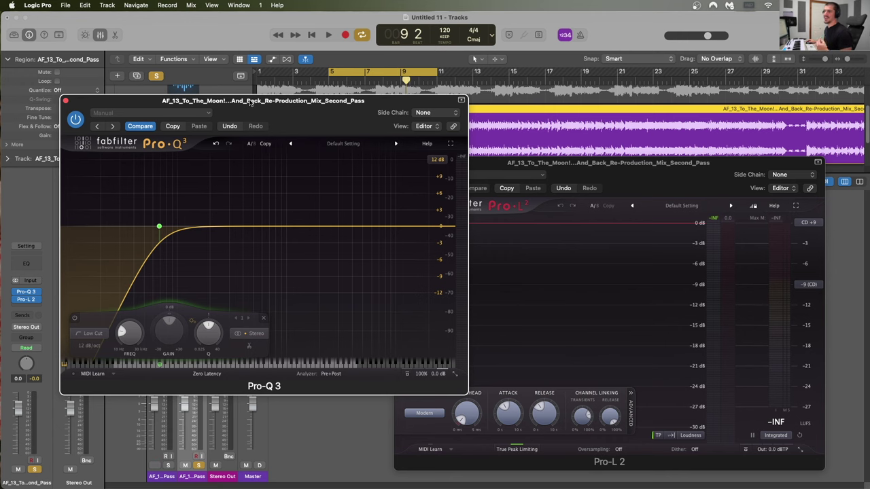
Move the Pro-Q 3 window clear of Pro-L 2, start playback, and raise the Low Cut band to about 135 Hz.
drag(250, 102, 242, 109)
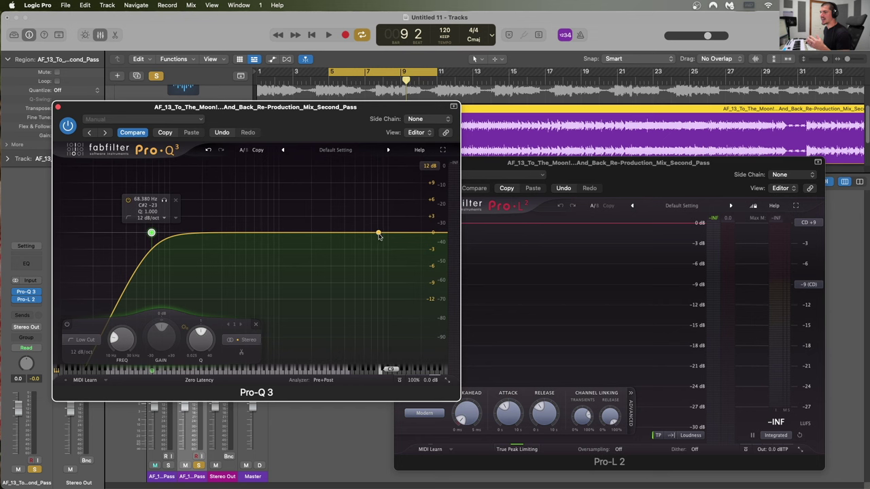
drag(325, 127, 281, 120)
key(space)
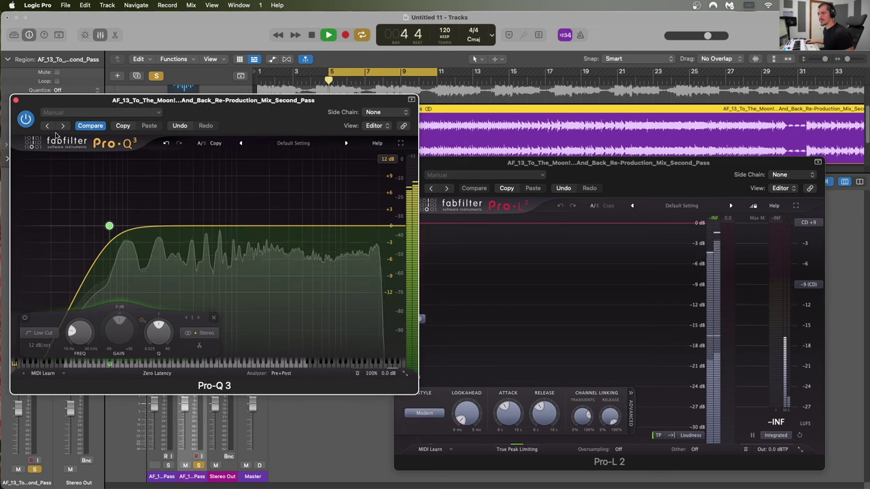
drag(544, 167, 553, 168)
drag(109, 226, 142, 227)
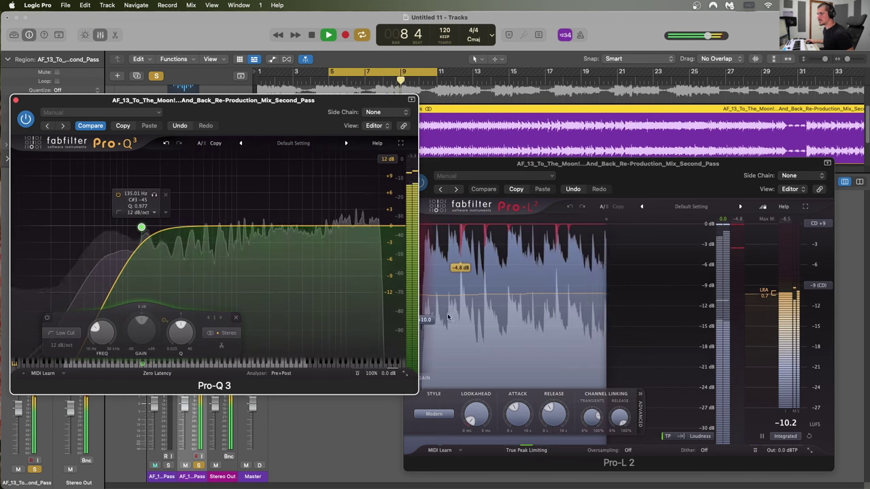
Raise the Pro-L 2 gain on AF_13 to about +12.3 dB while the loop plays.
drag(424, 319, 426, 309)
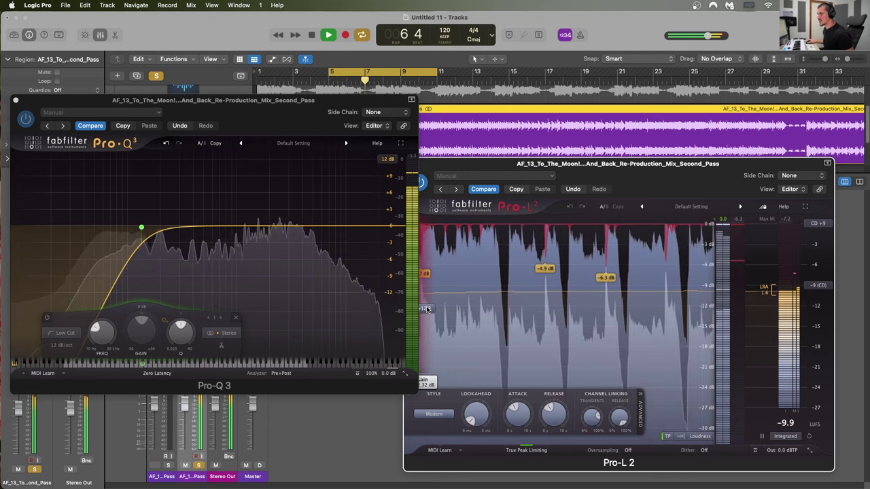
click(469, 285)
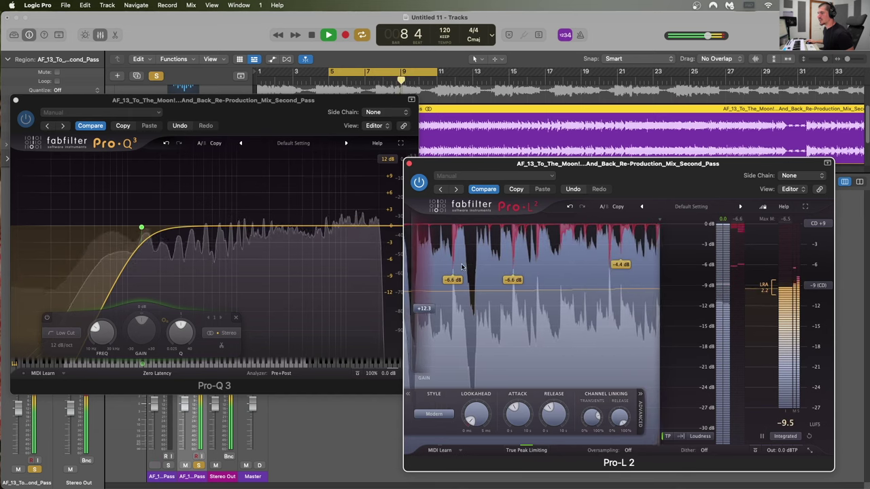
mouse_move(425, 311)
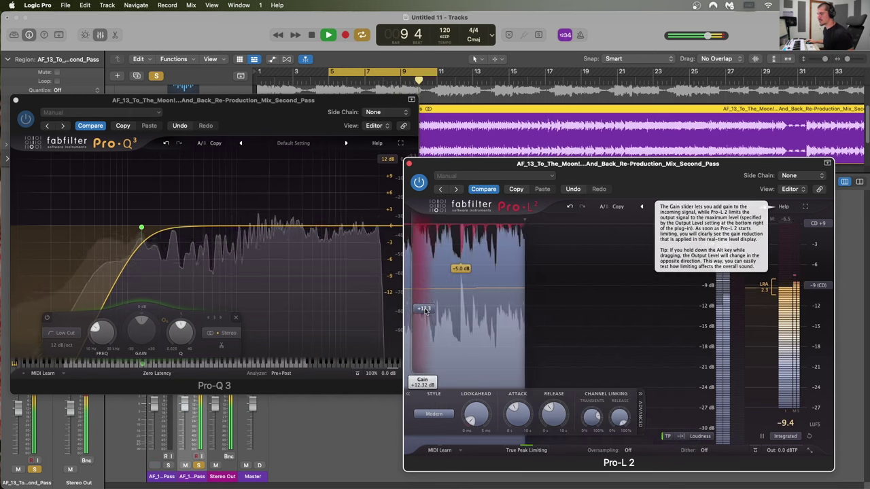
Compare the limited AF_13 signal with Pro-Q 3 bypassed and active.
click(26, 119)
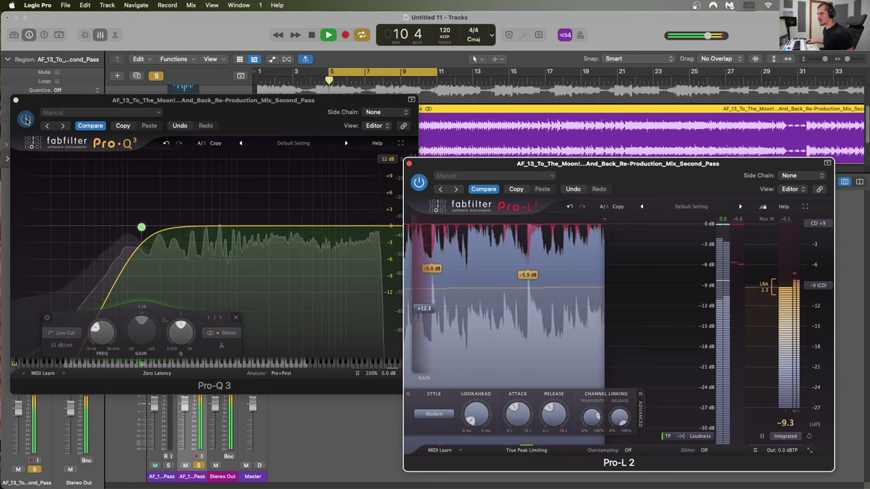
click(25, 120)
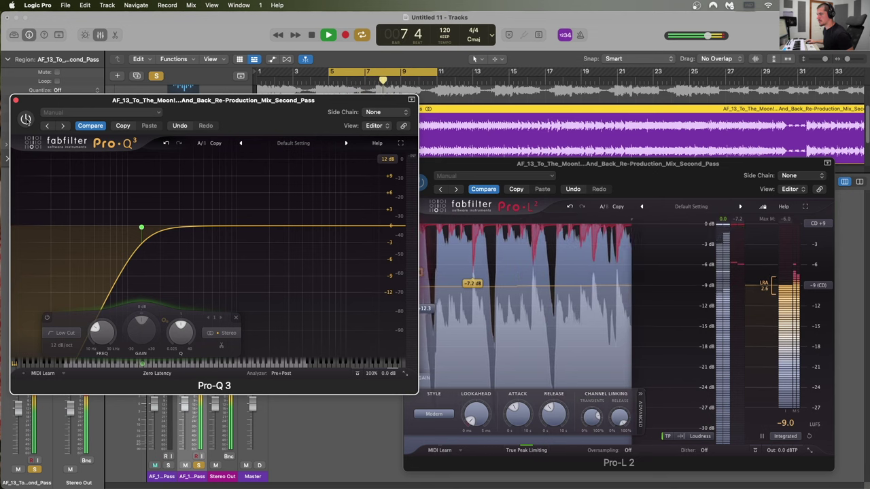
click(26, 119)
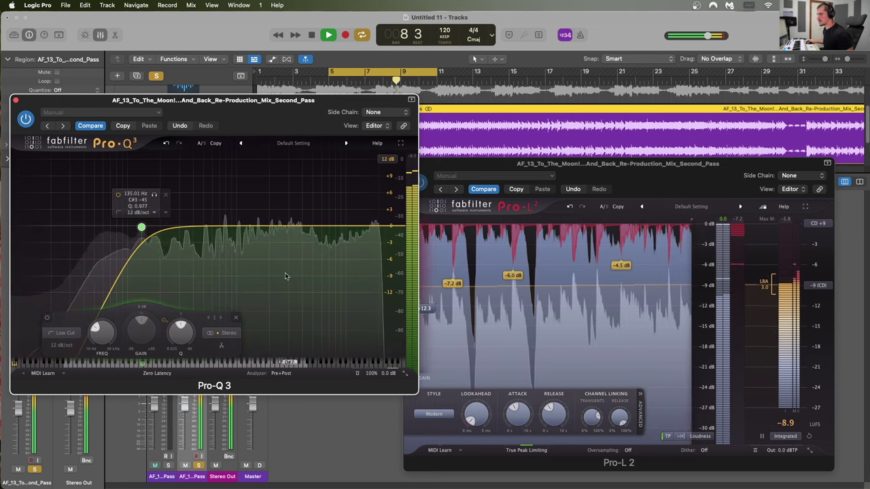
Raise the Pro-L 2 gain to about +13.5 dB and restart its integrated loudness measurement.
click(427, 306)
drag(427, 306, 427, 303)
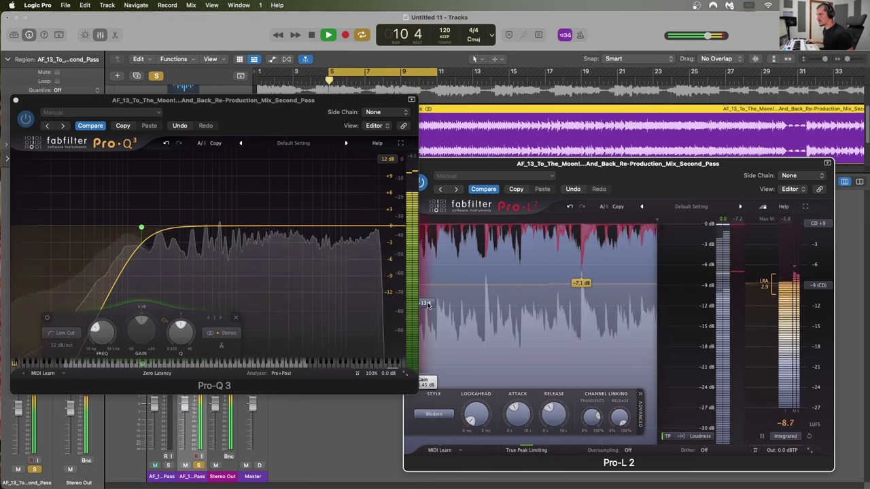
click(809, 437)
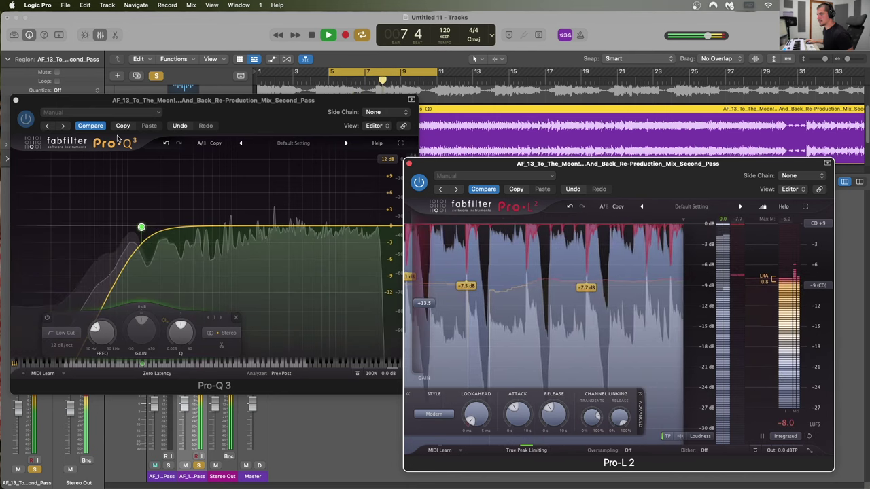
Bypass Pro-Q 3 to check the loudness and gain reduction without the low cut, keeping the Pro-L 2 meter in view.
click(25, 119)
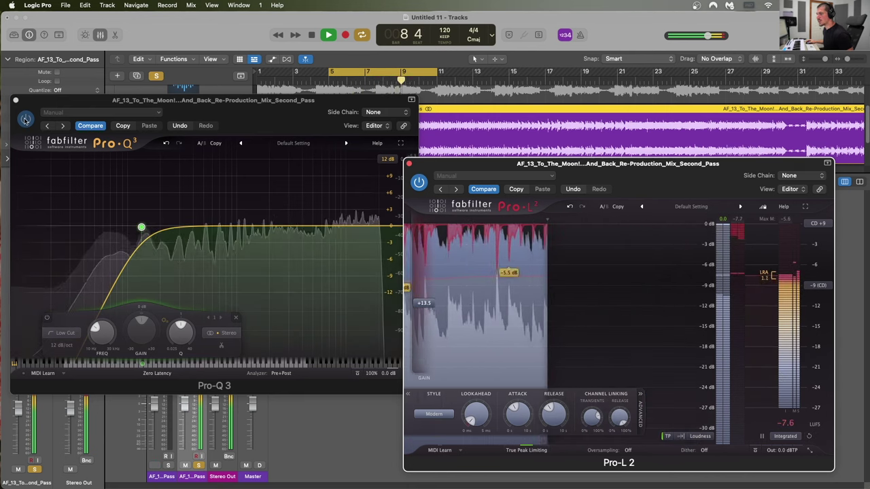
click(25, 120)
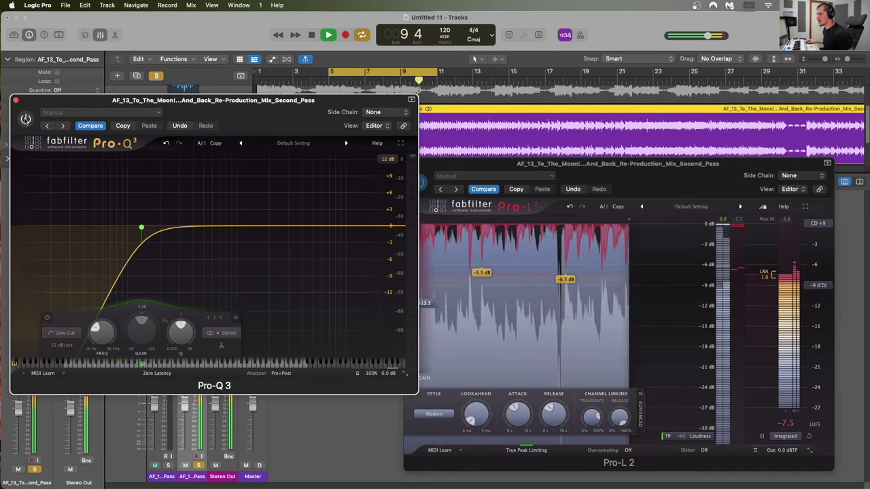
click(25, 120)
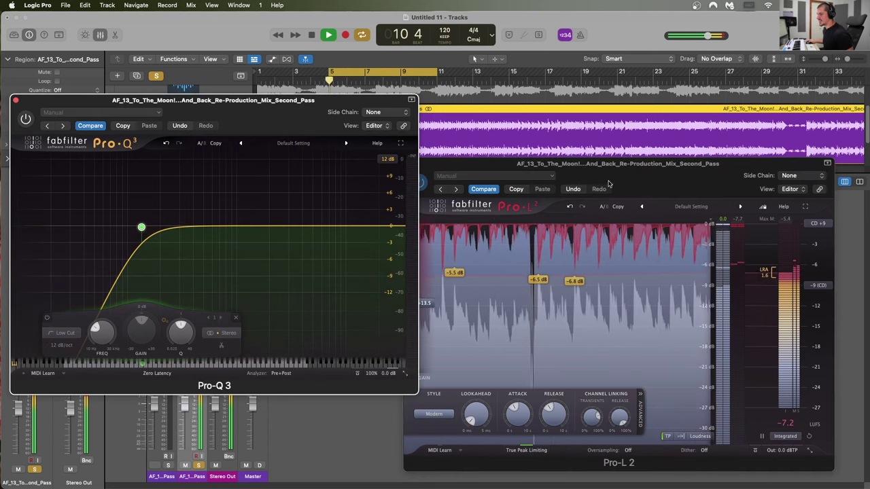
drag(613, 163, 618, 172)
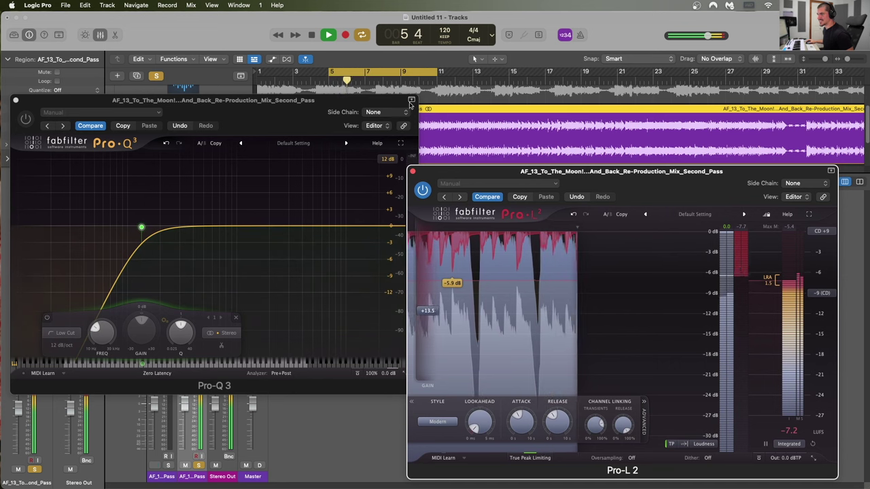
Turn off cycle mode, listen on with Pro-Q 3 switched back on, and stop playback around bar 16.
click(345, 73)
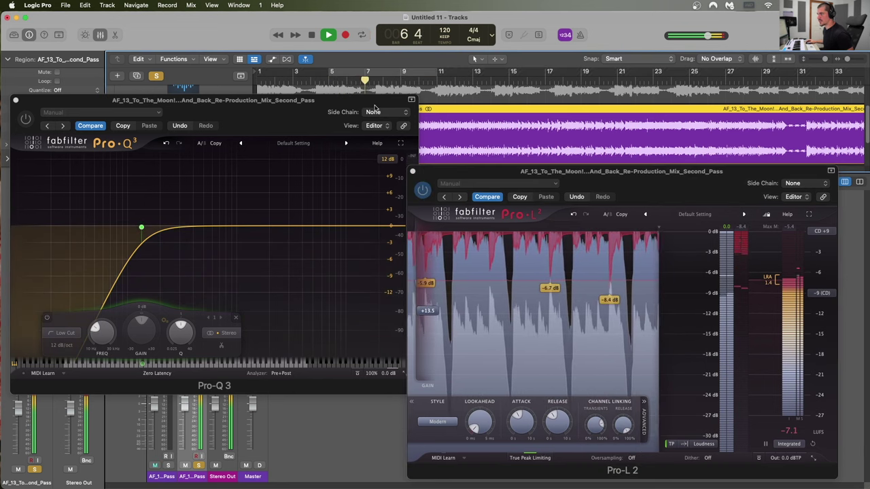
click(560, 261)
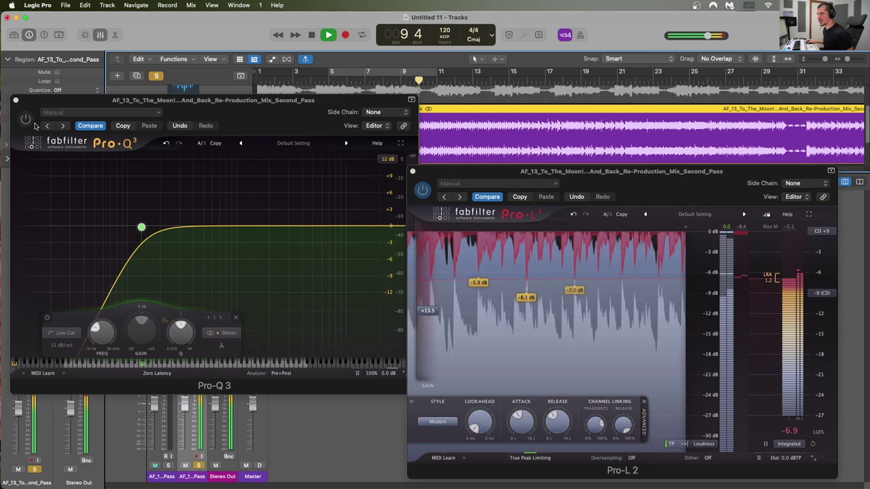
click(315, 166)
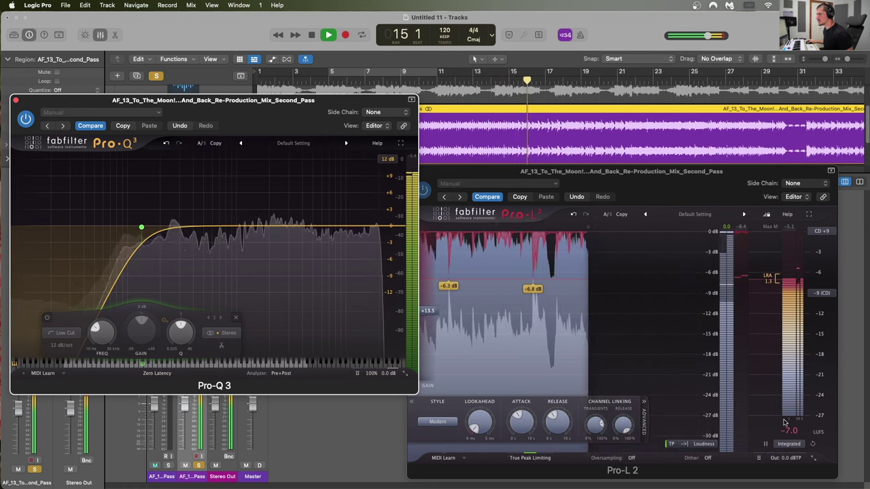
key(space)
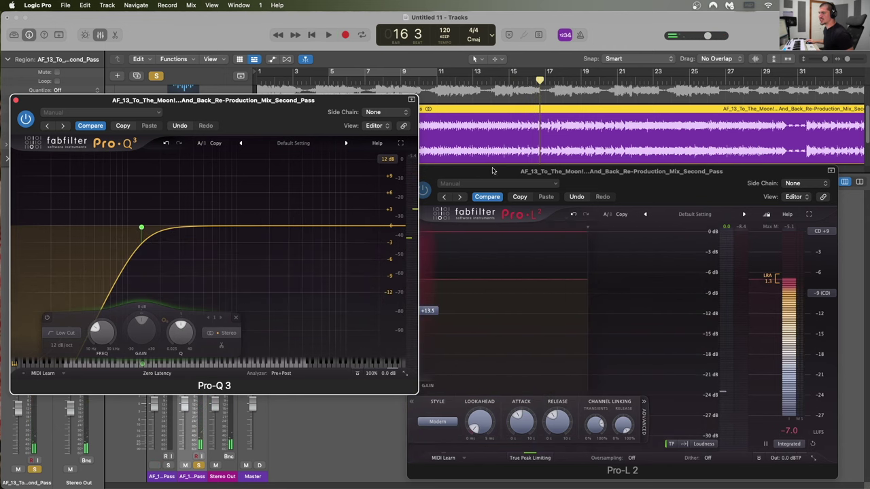
Move the Pro-L 2 window up beside Pro-Q 3 so that its controls and loudness meter sit higher on the screen.
drag(495, 172, 498, 151)
mouse_move(141, 228)
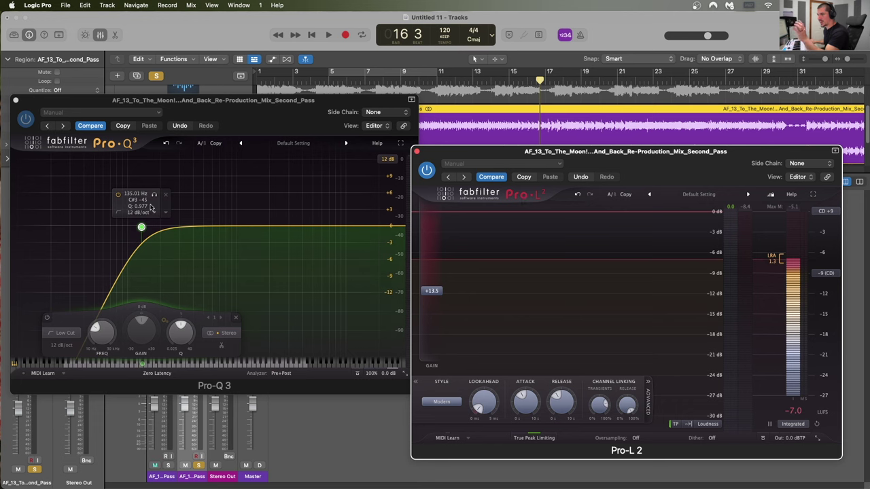
drag(592, 164, 587, 126)
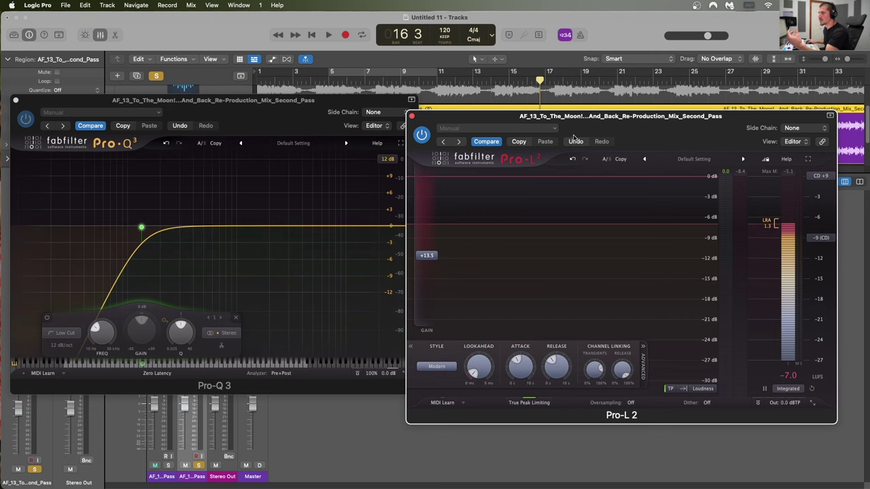
drag(575, 134, 589, 117)
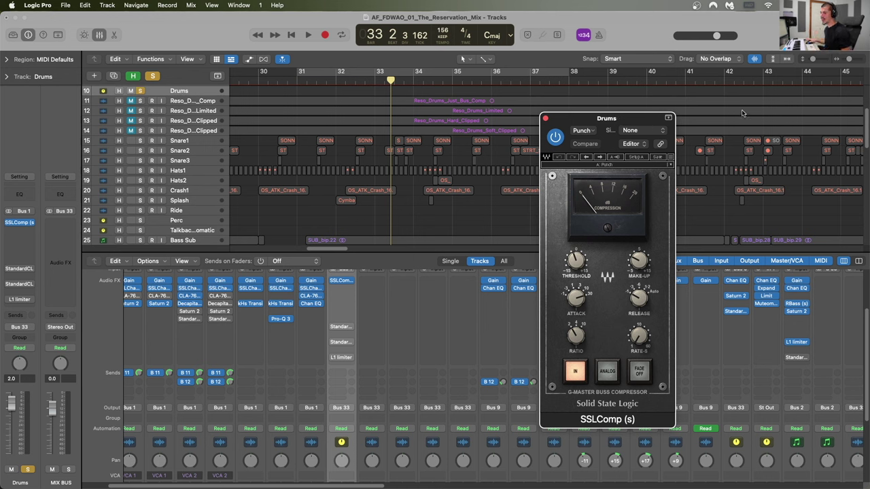
Enlarge the mixer in The Reservation project so that the plug-in inserts and channel faders are in view together.
mouse_move(639, 264)
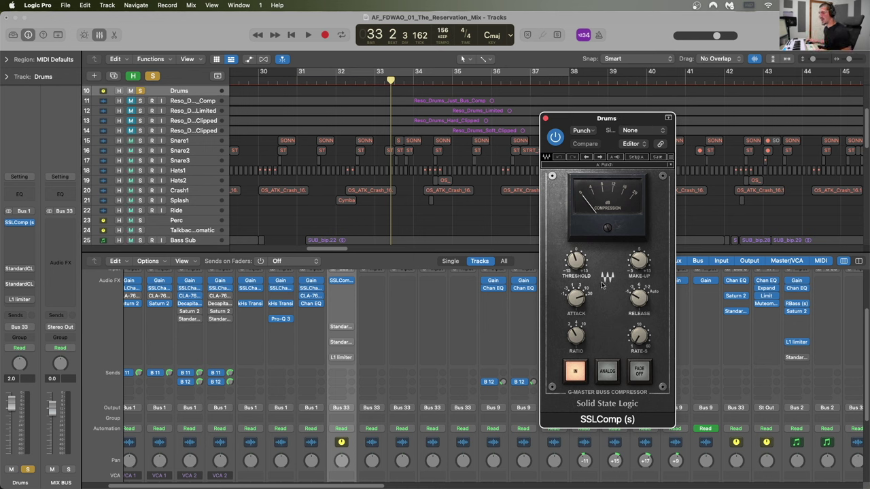
mouse_move(659, 299)
scroll(391, 319, down, 5)
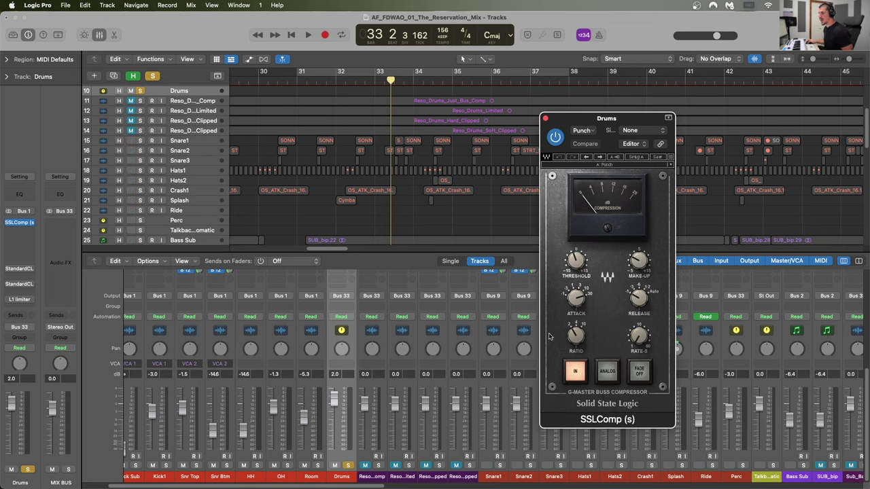
drag(373, 256, 376, 123)
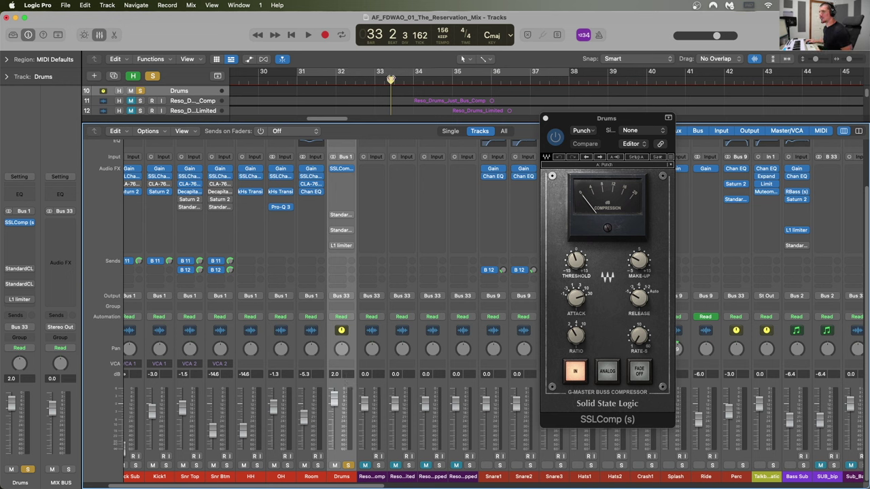
Play the soloed Drums bus with the cycle on over bars 31 to 38, comparing SSLComp bypassed and active.
click(391, 72)
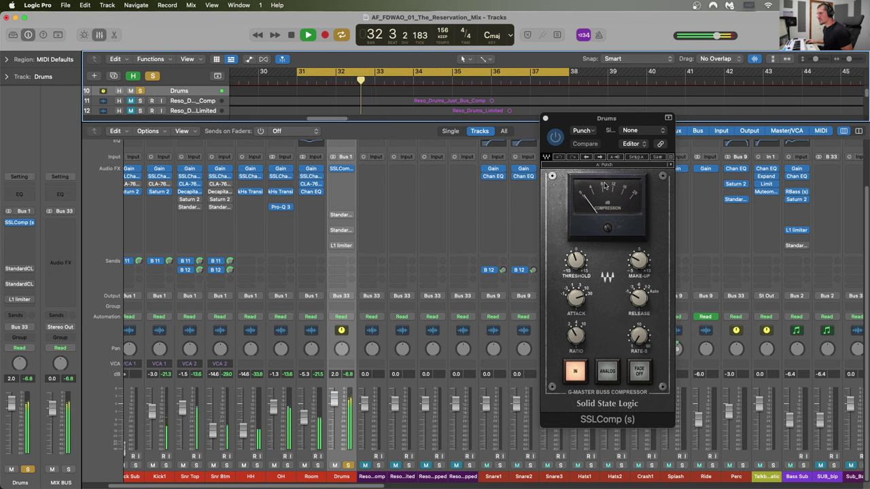
click(556, 137)
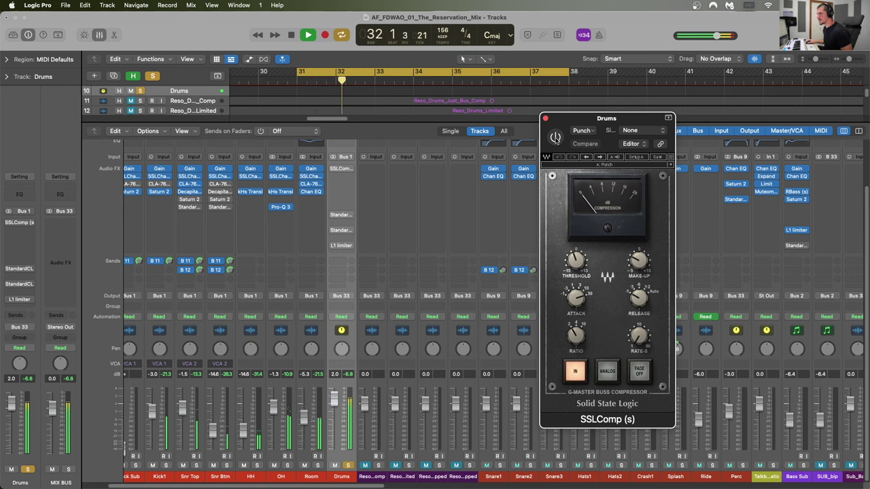
click(556, 138)
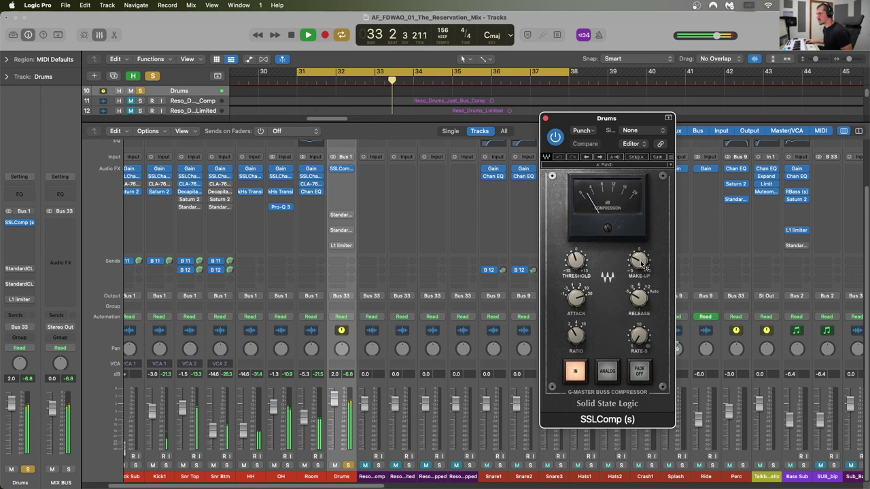
Raise the SSLComp make-up gain slightly on the Drums bus and compare its level against bypass.
drag(639, 264, 638, 257)
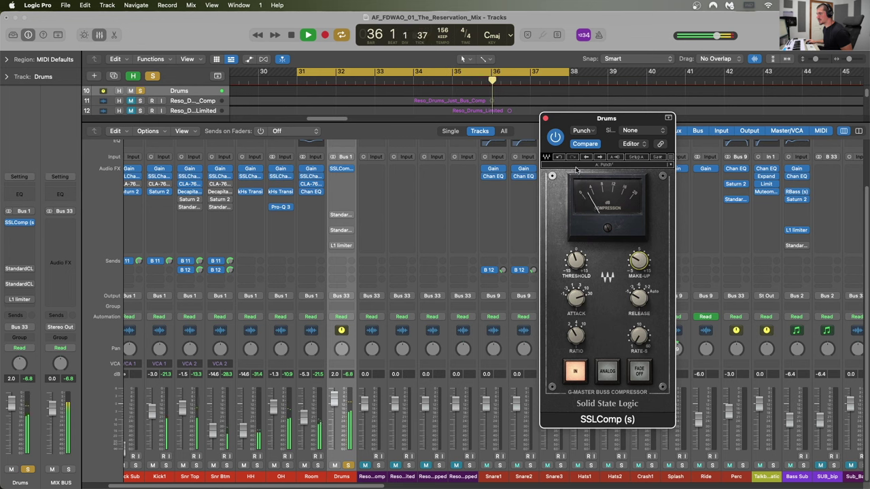
click(556, 138)
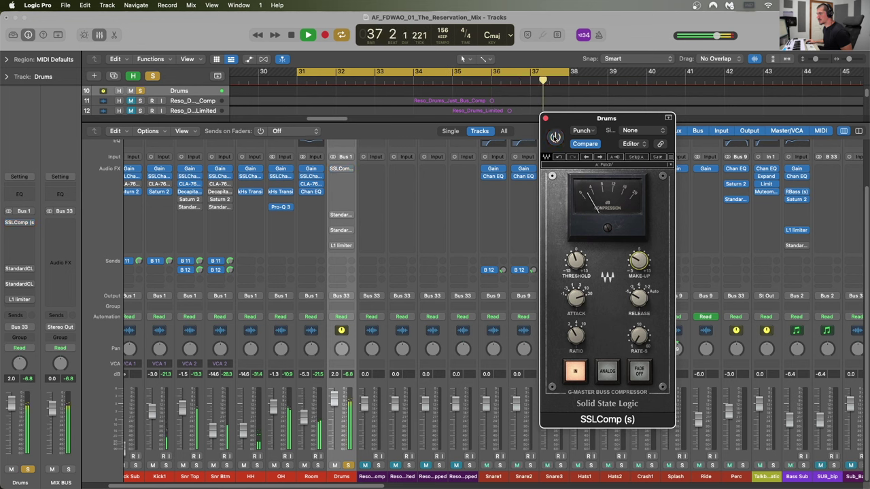
click(556, 138)
Raise the SSLComp make-up gain further, set its threshold to about -2.2, and recheck the drum level against bypass.
drag(640, 268, 637, 257)
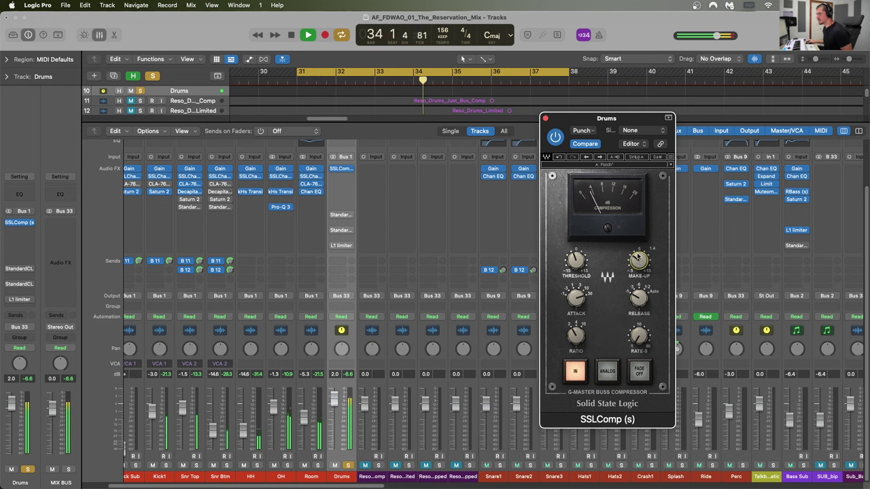
mouse_move(578, 265)
mouse_down()
mouse_move(577, 255)
mouse_move(575, 270)
mouse_up()
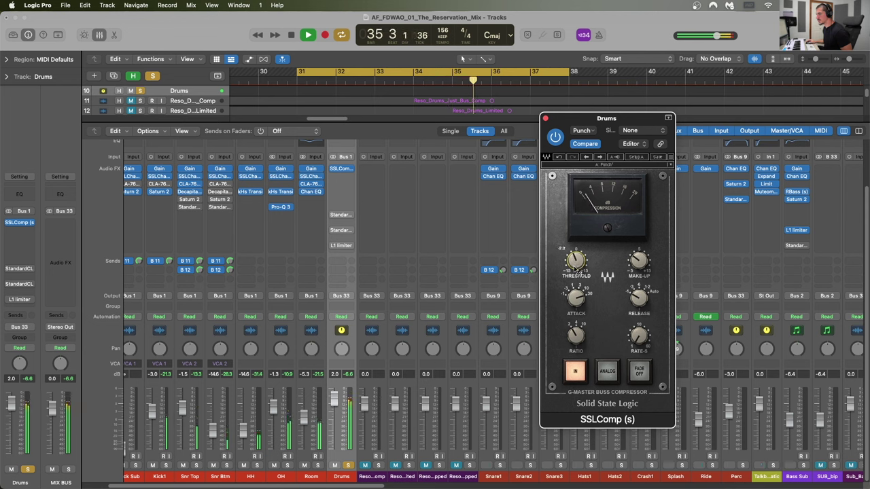
drag(638, 268, 637, 259)
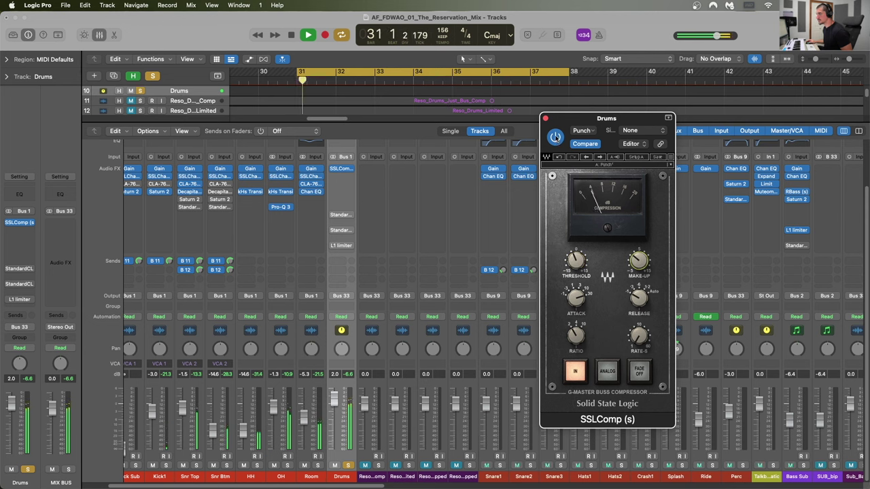
click(555, 137)
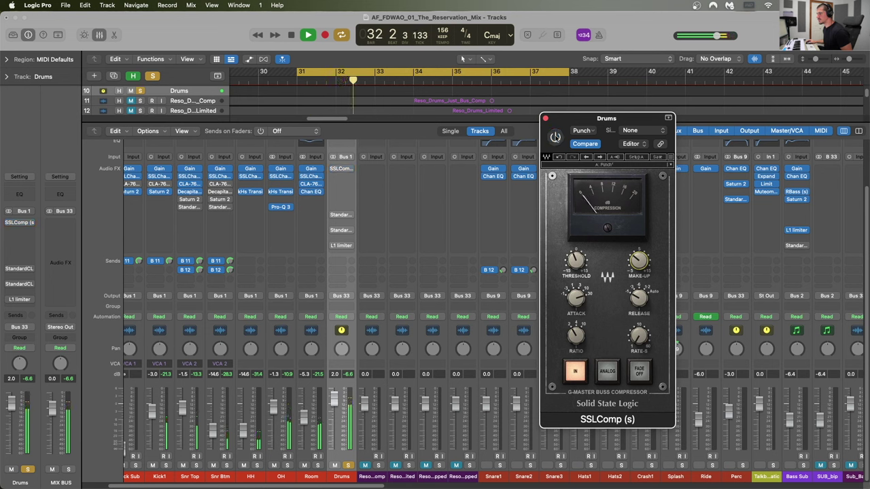
click(555, 136)
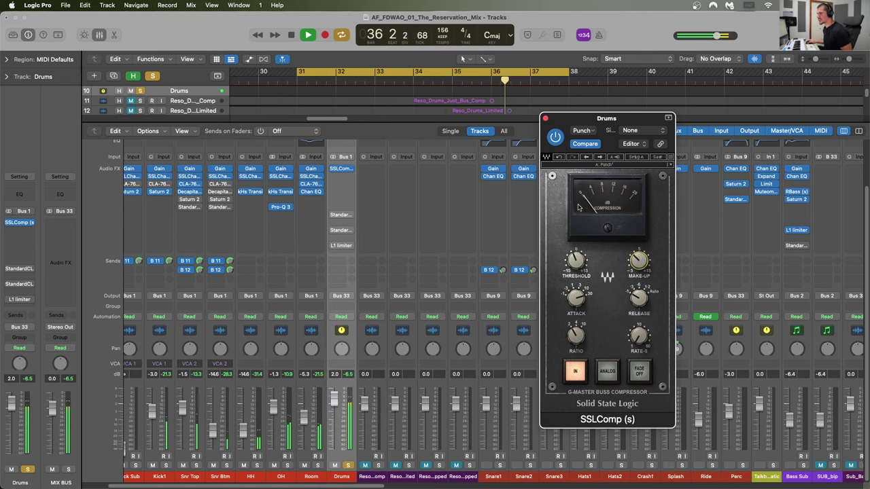
Compare the soloed drums with SSLComp bypassed and active, and fine-tune its make-up gain.
click(555, 137)
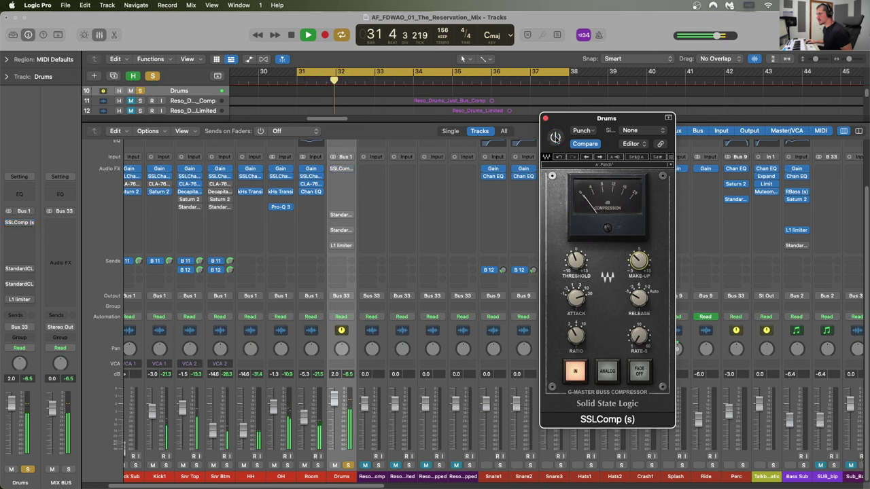
click(556, 137)
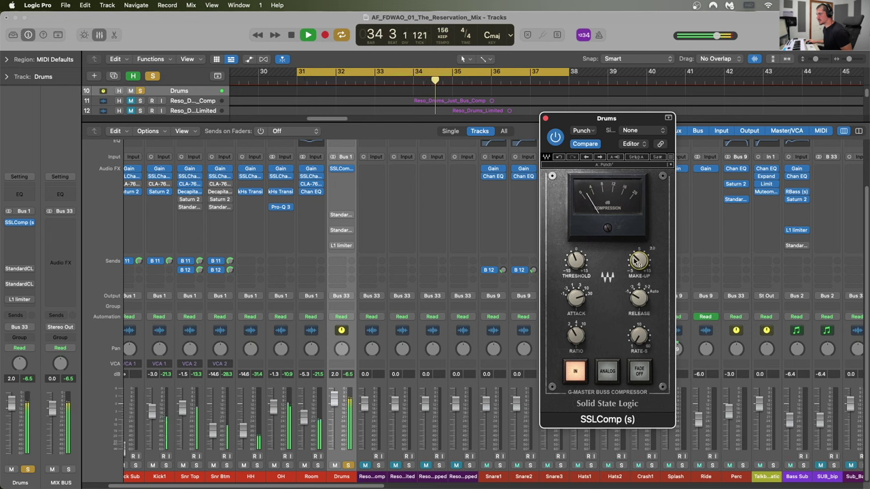
key(space)
drag(637, 264, 639, 260)
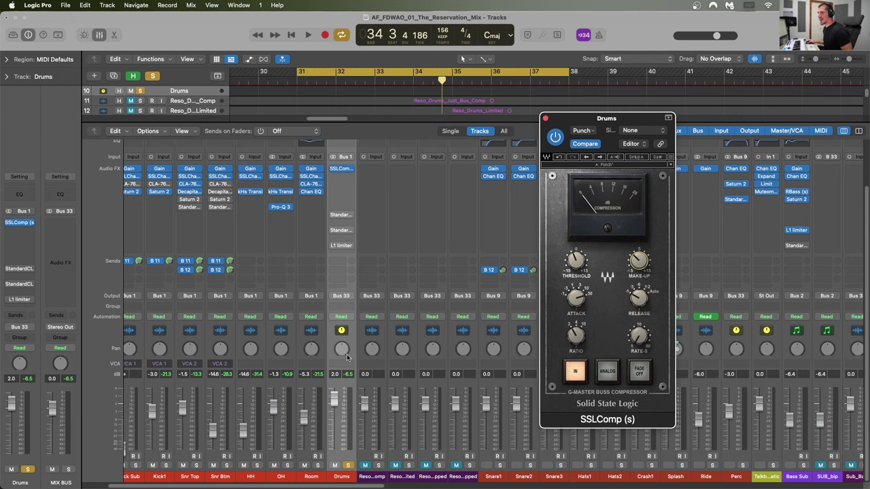
Clear the peak readings and play the Drums bus with SSLComp bypassed to check its uncompressed peak level.
click(350, 378)
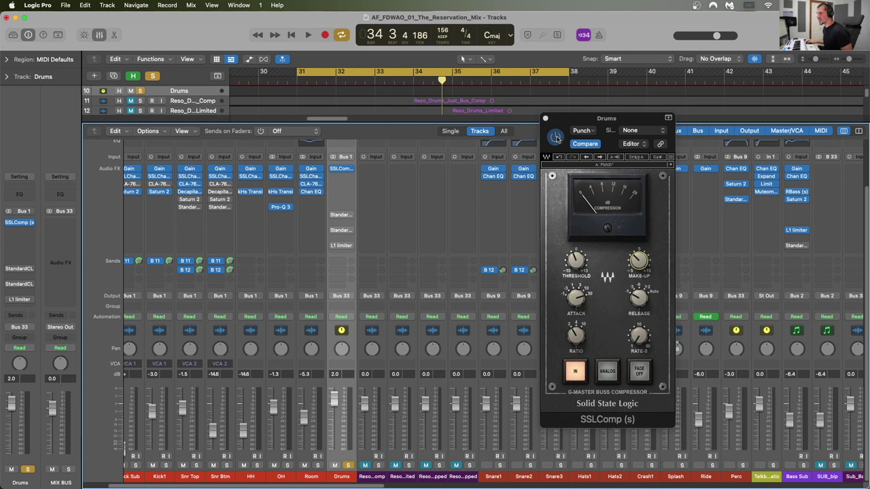
click(556, 136)
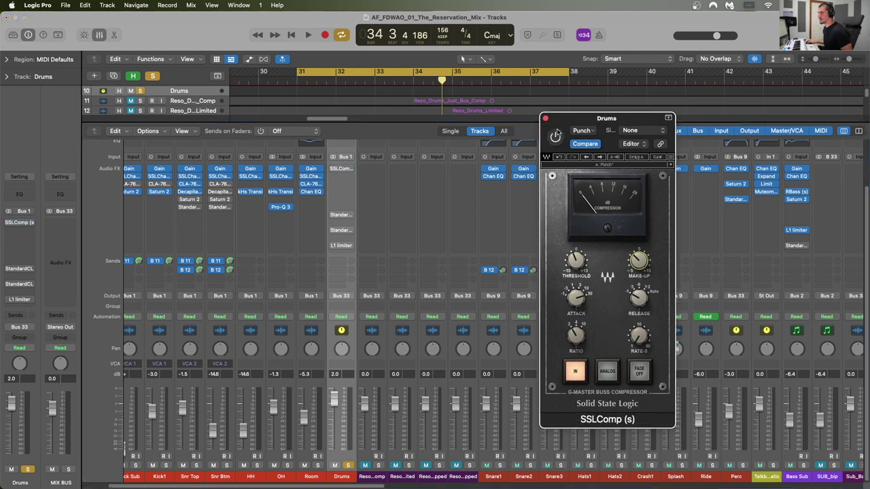
key(space)
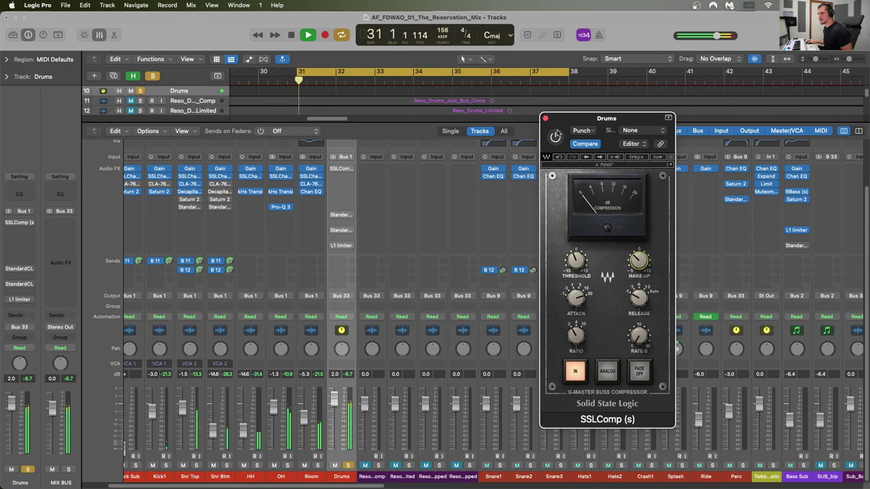
key(space)
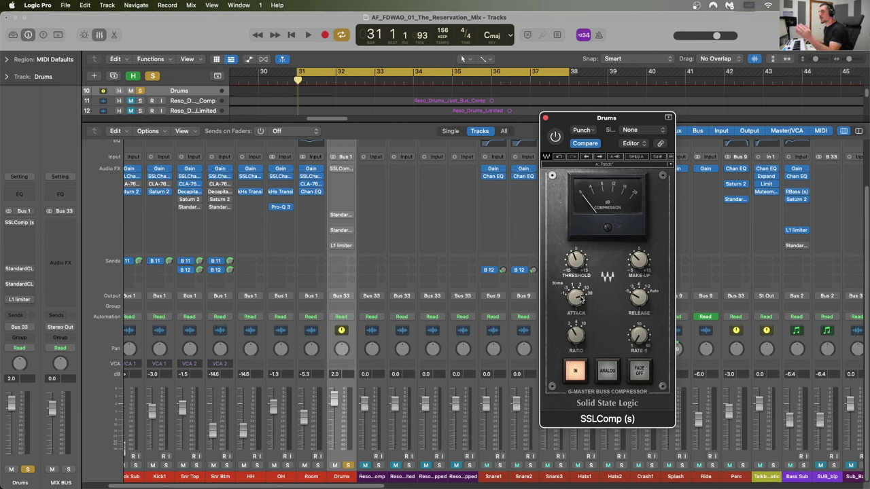
Re-enable SSLComp and play the Drums bus to check its compressed peak level.
mouse_move(578, 300)
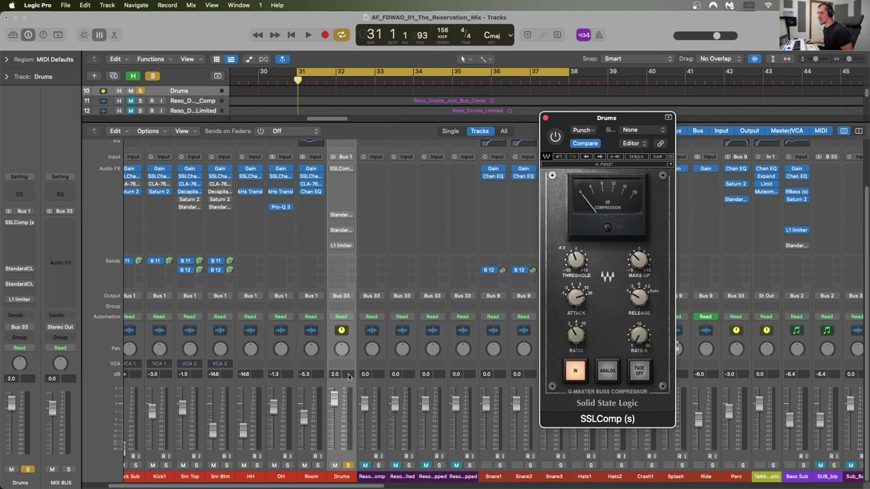
click(555, 136)
key(space)
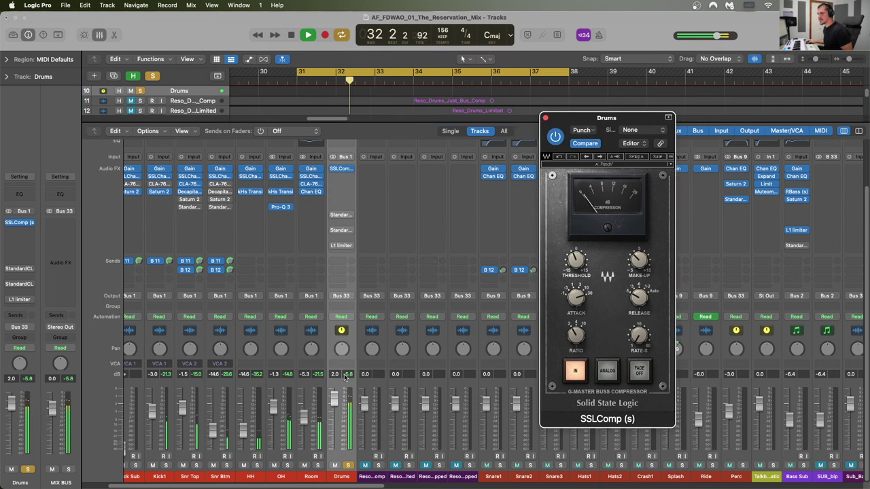
key(space)
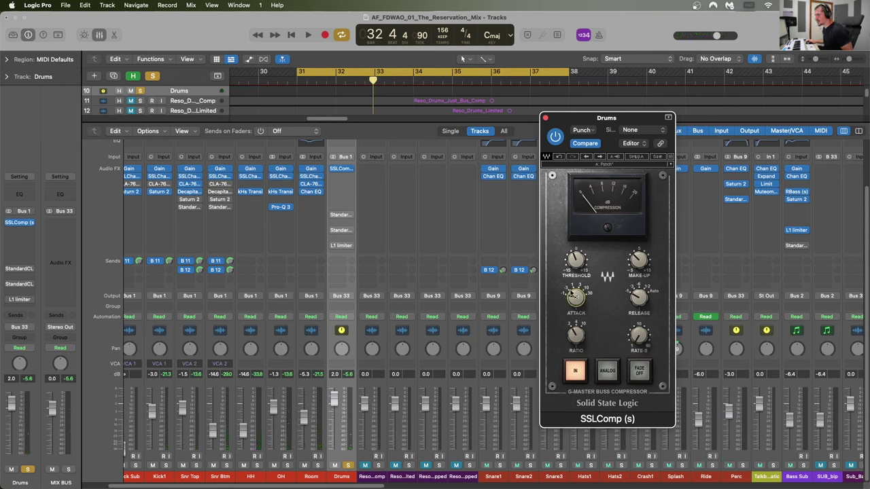
Readjust the SSLComp attack, threshold and make-up gain for heavier compression, comparing the drums against bypass.
key(space)
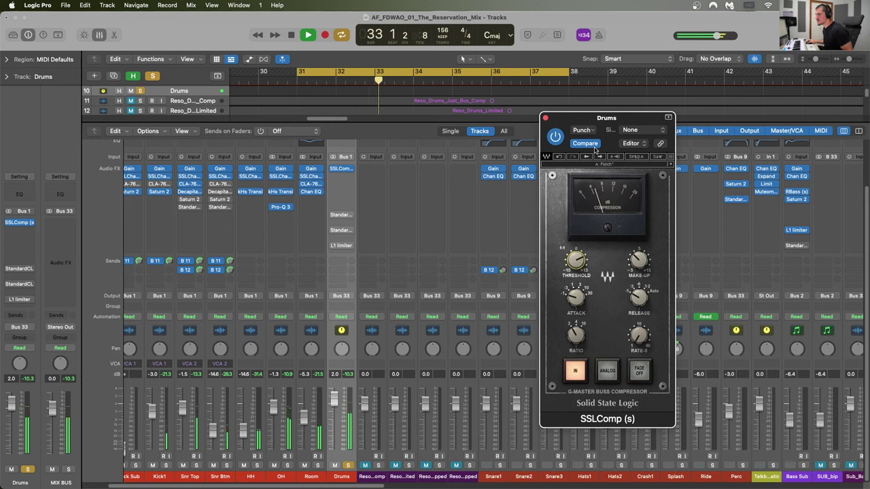
click(556, 137)
click(556, 137)
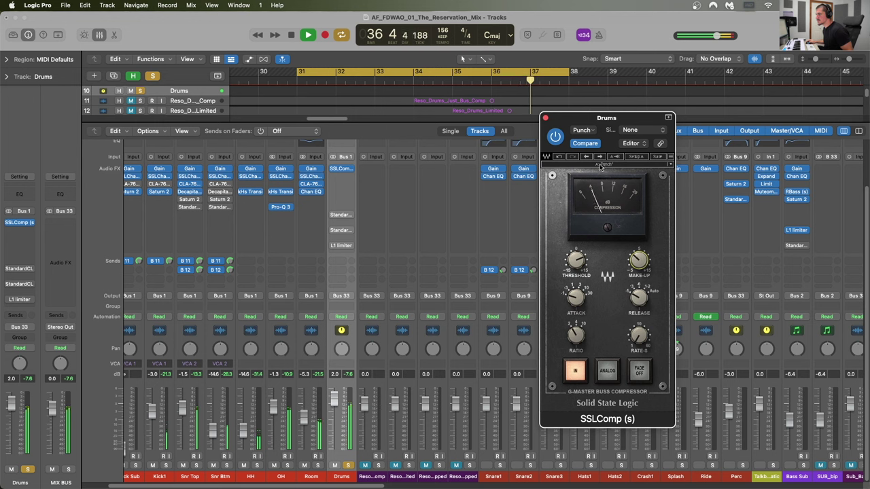
click(556, 136)
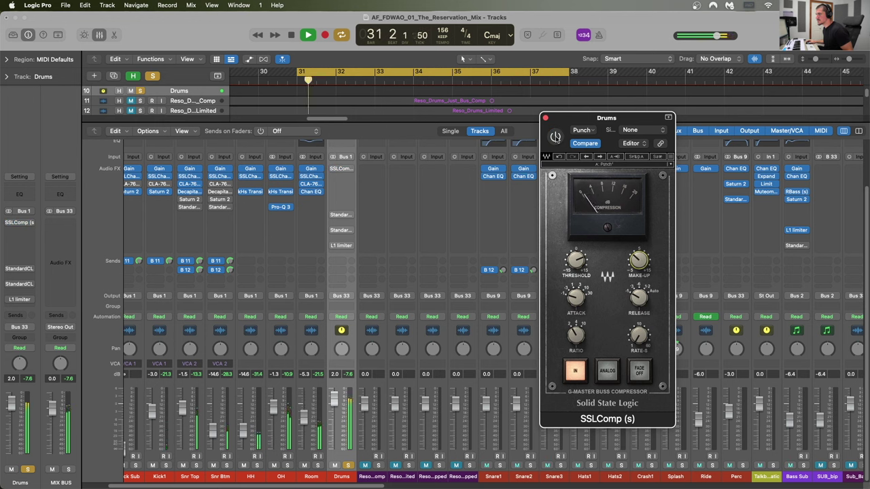
click(555, 137)
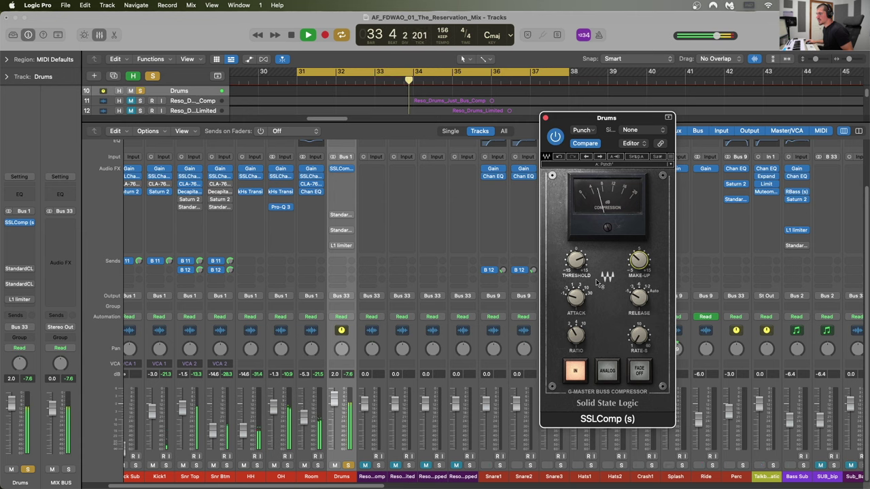
key(space)
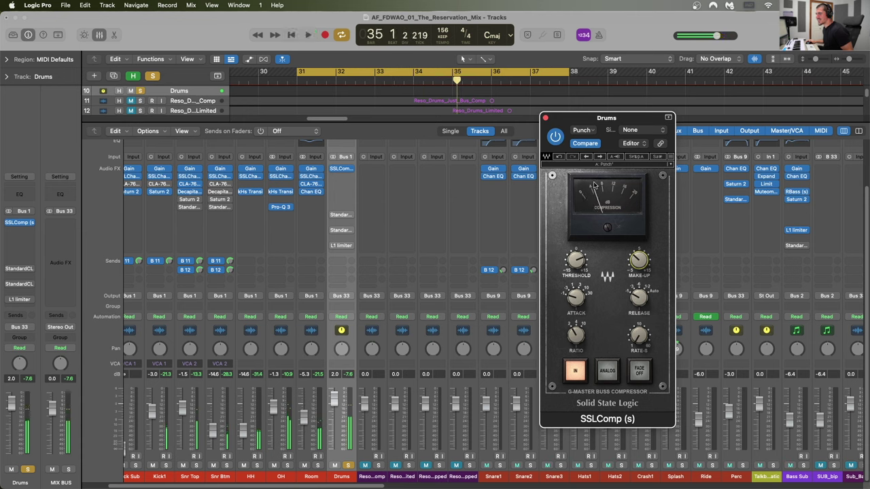
Reset the peak readings, bypass SSLComp, and play the drums from bar 34 to check their uncompressed peak.
click(361, 375)
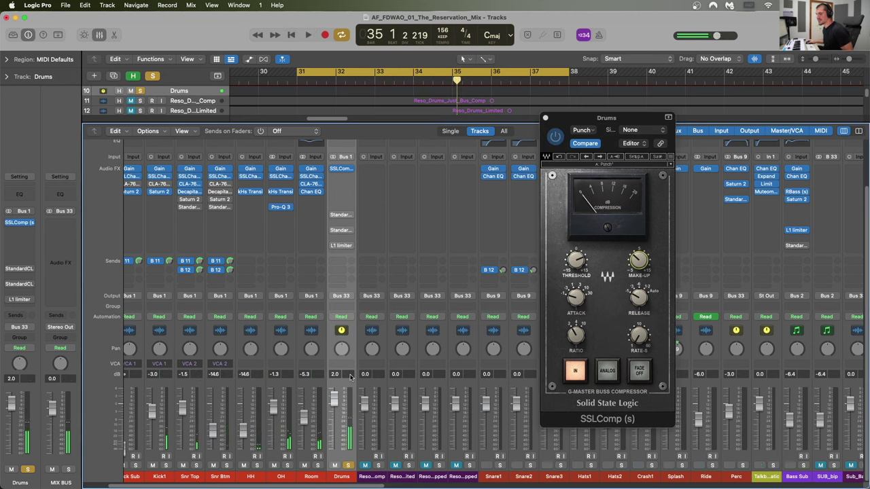
click(561, 119)
click(426, 75)
click(427, 69)
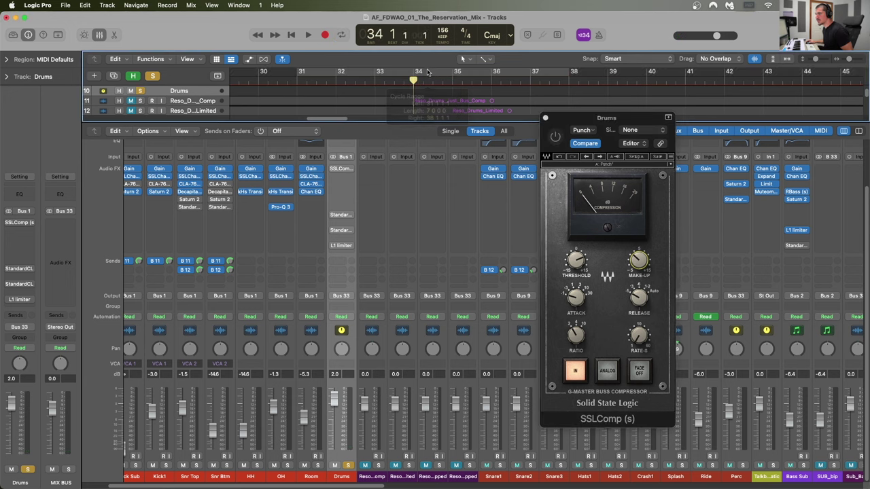
key(space)
click(427, 74)
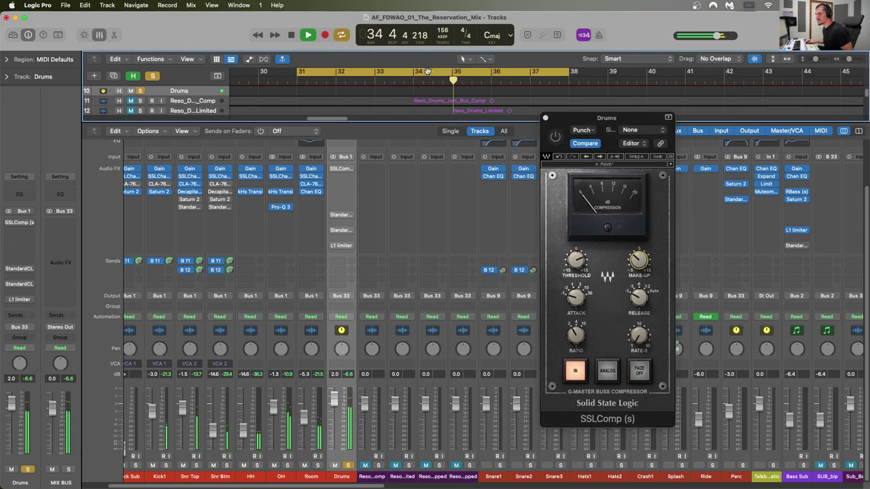
key(space)
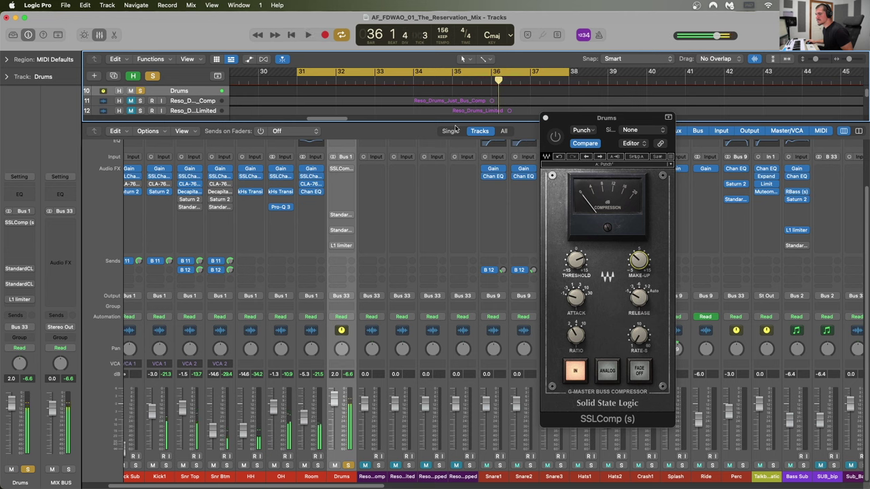
Play the drums from bar 34 with SSLComp active and the cycle off to check their peak level.
click(431, 71)
click(431, 80)
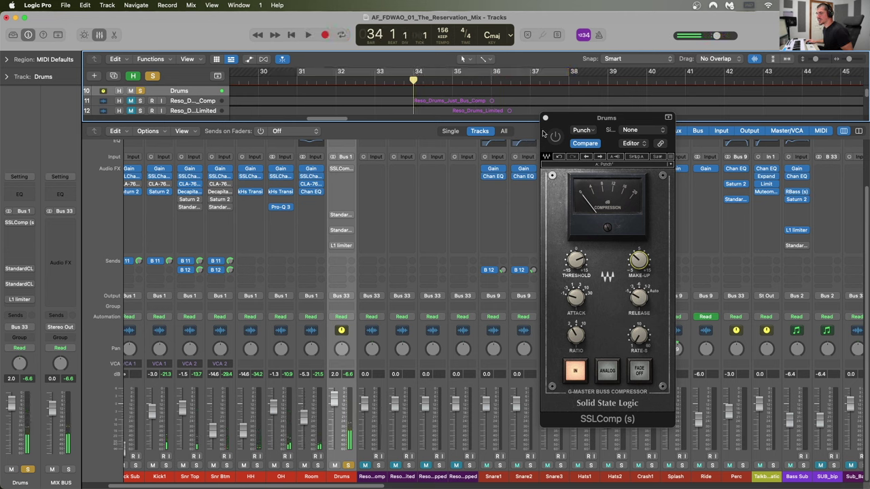
click(557, 138)
key(space)
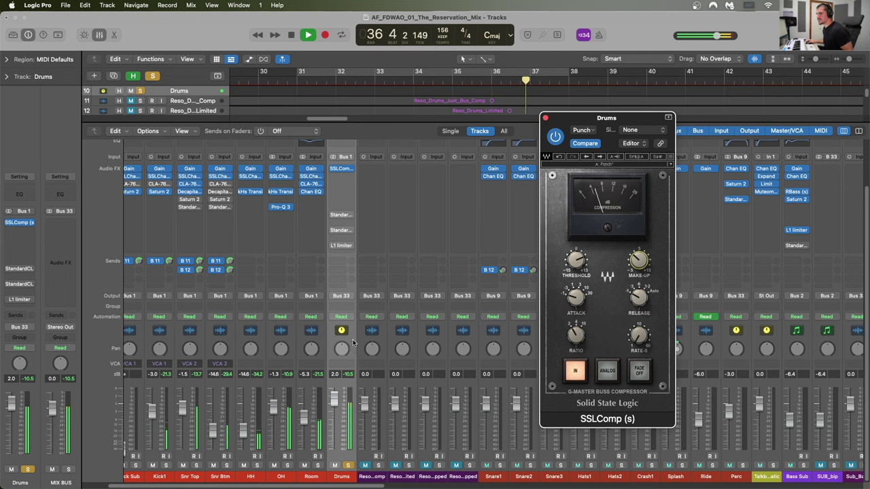
key(space)
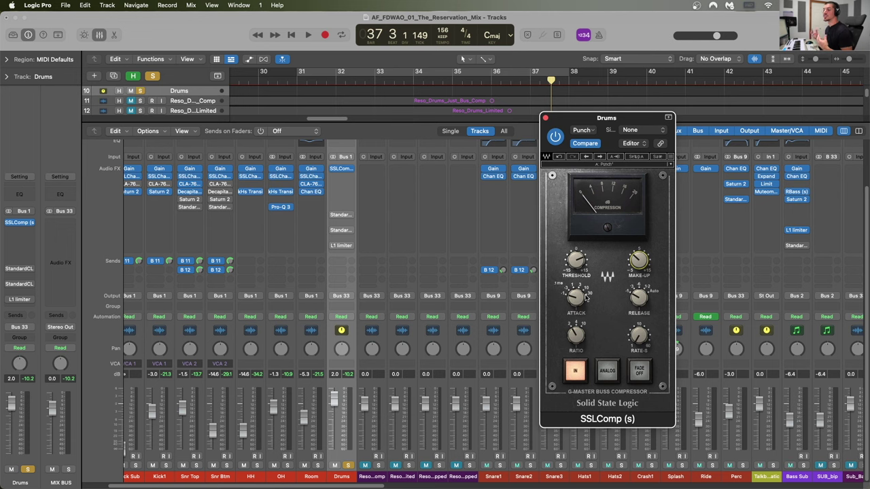
Unsolo the Drums bus, locate the Piano2 channel, and enlarge the Tracks area to show its regions.
scroll(386, 440, right, 10)
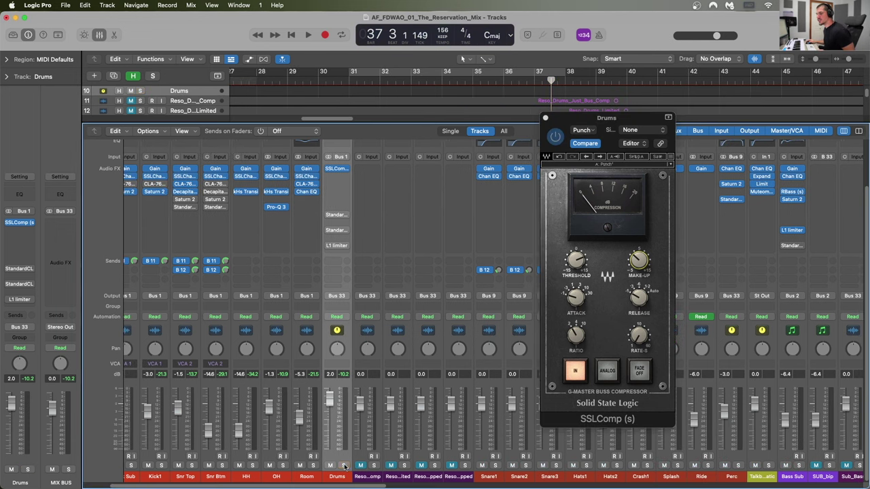
scroll(385, 440, right, 20)
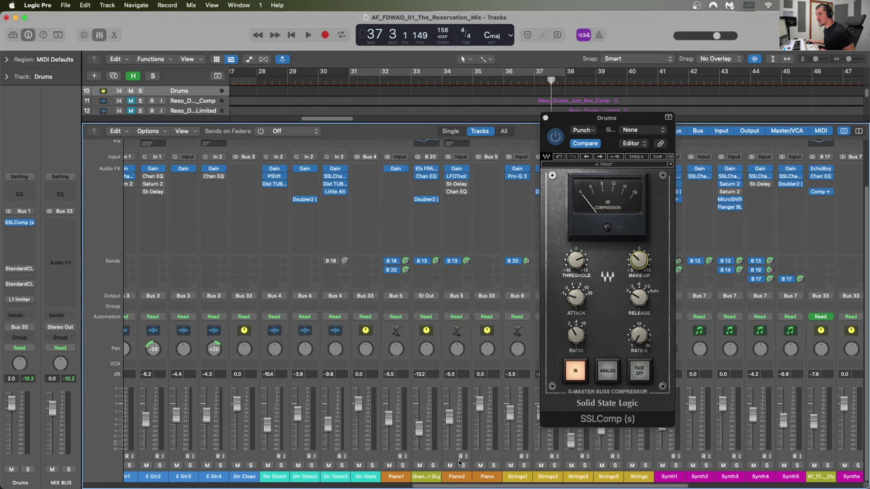
click(464, 467)
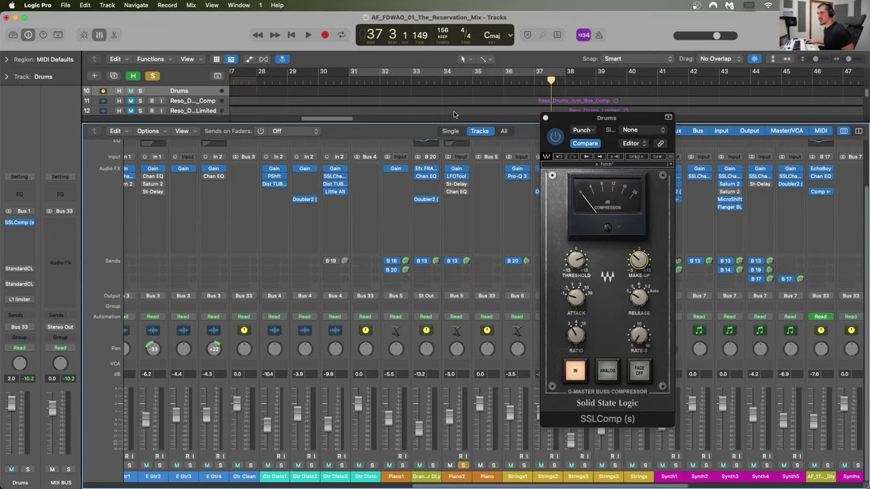
scroll(449, 111, up, 2)
drag(429, 123, 429, 259)
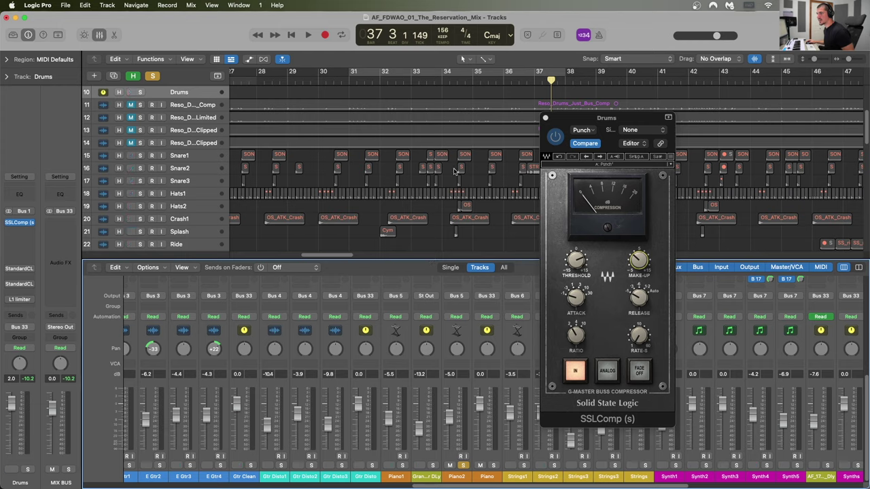
scroll(285, 129, down, 5)
scroll(285, 128, down, 6)
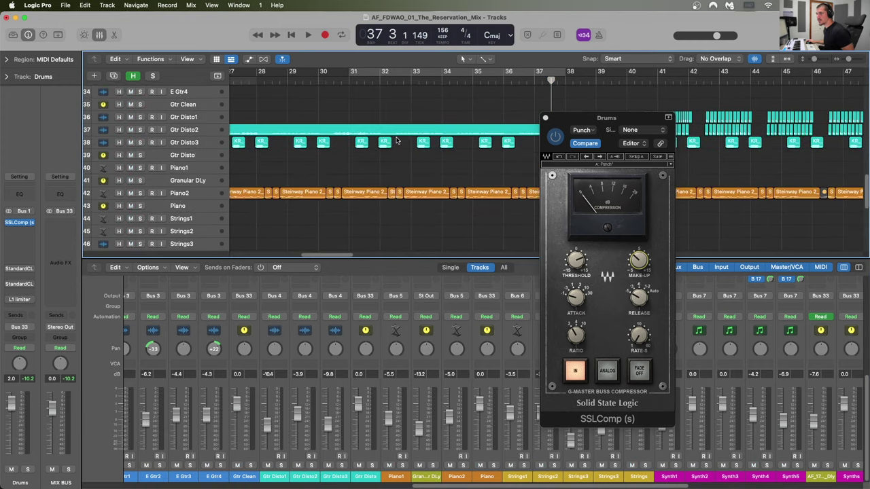
Turn the cycle on over bars 31 to 38 and play the Piano2 track soloed.
drag(568, 120, 595, 204)
key(c)
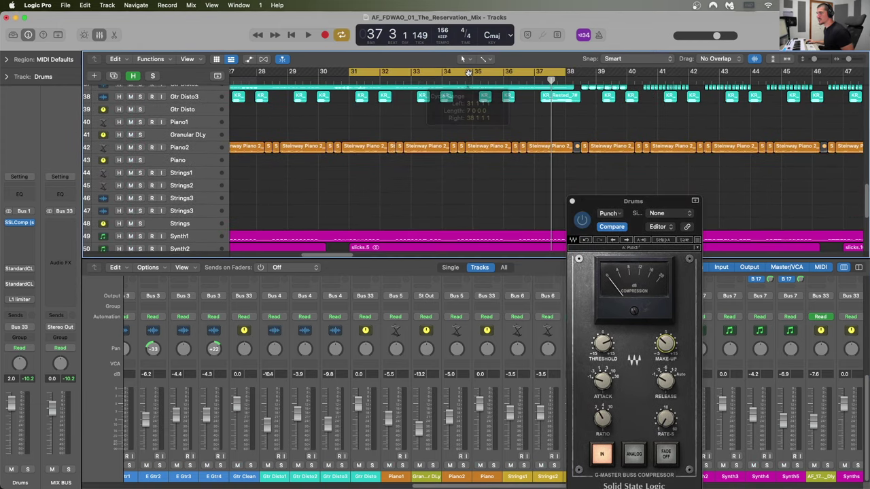
click(141, 148)
key(space)
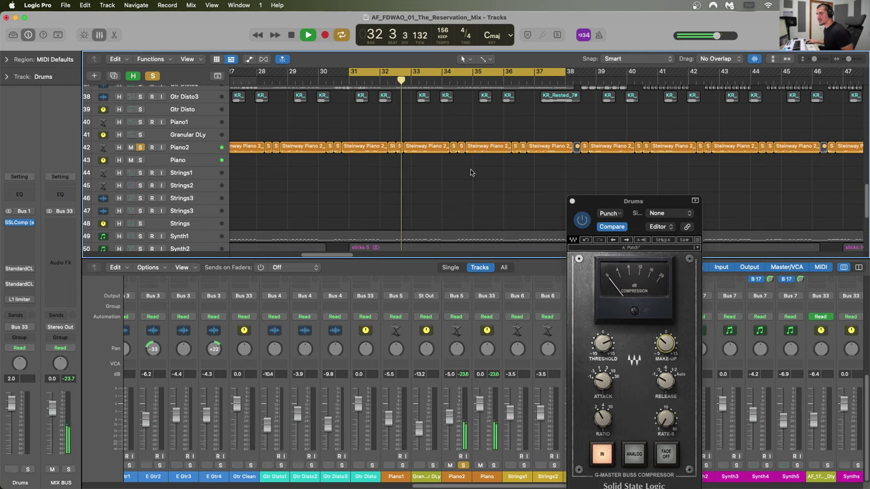
key(space)
Close the SSLComp window and insert a stereo Compressor on the Piano2 channel with Auto Gain off.
drag(593, 201, 647, 102)
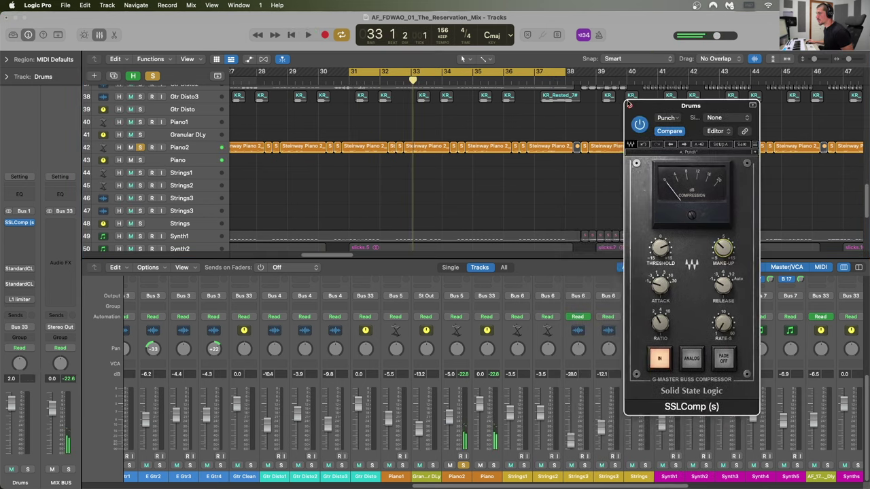
click(625, 102)
scroll(480, 364, up, 4)
scroll(476, 357, up, 1)
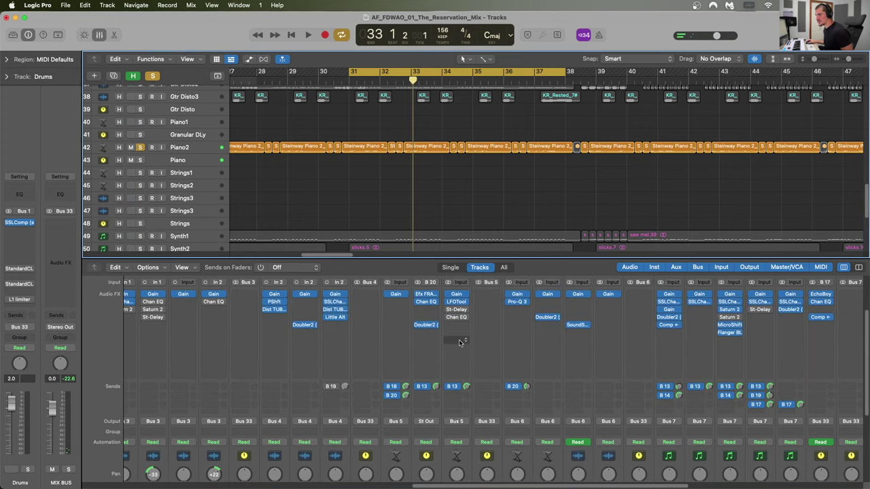
click(461, 341)
mouse_move(471, 446)
mouse_move(543, 423)
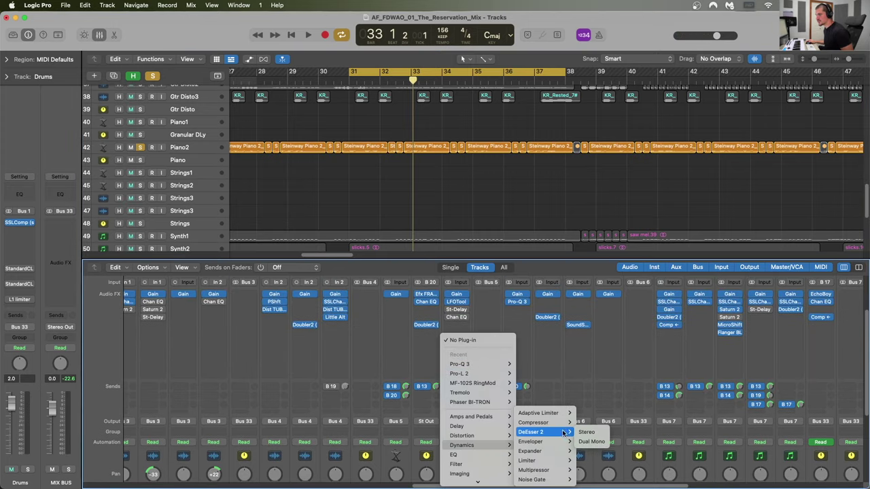
click(587, 423)
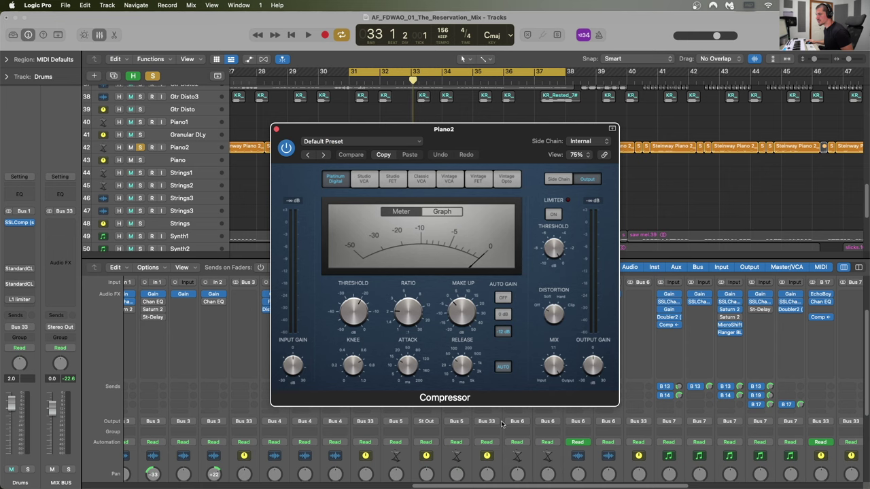
click(504, 299)
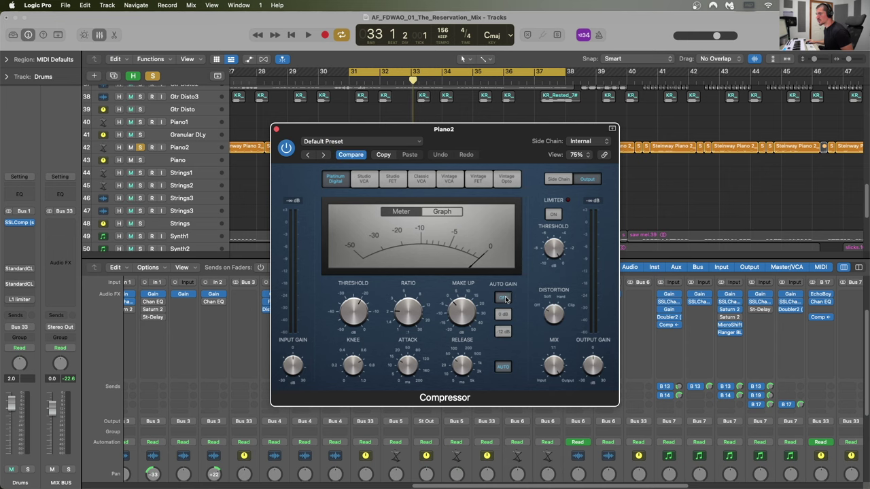
drag(301, 126, 530, 116)
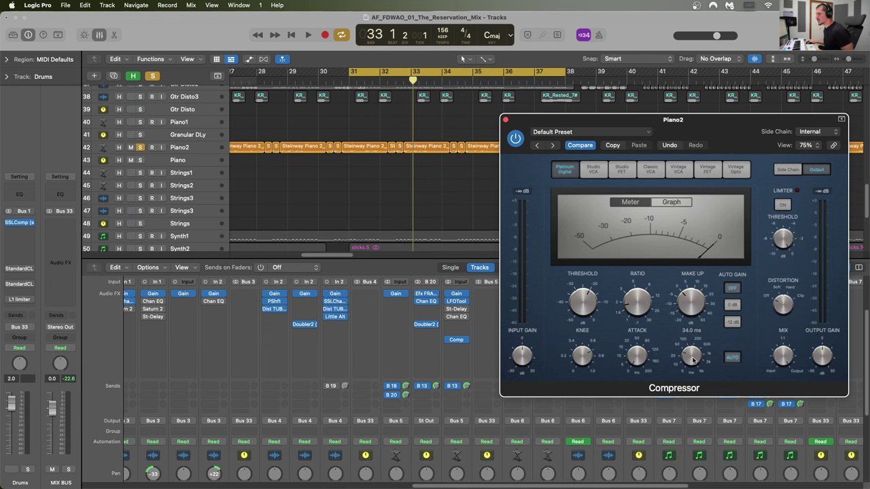
Move the Compressor window clear of the channel meters, play the soloed Piano2 track and set the Compressor's threshold to -28 dB.
drag(670, 125, 671, 110)
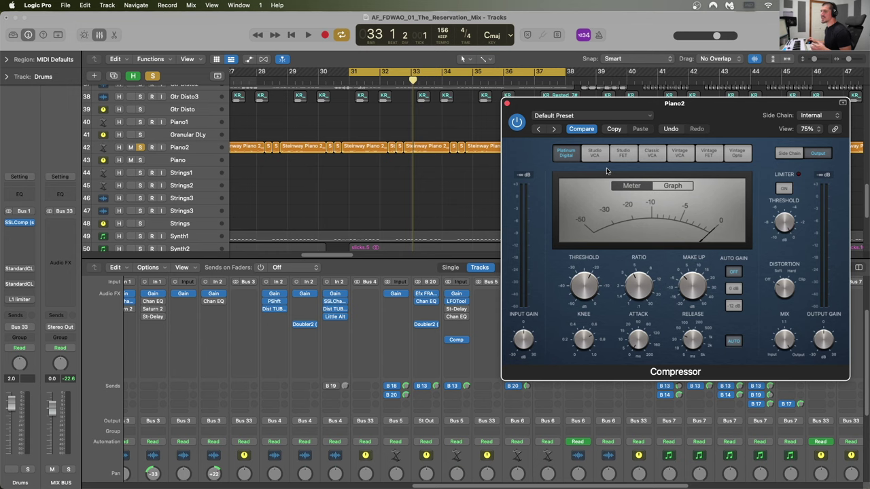
scroll(440, 336, down, 6)
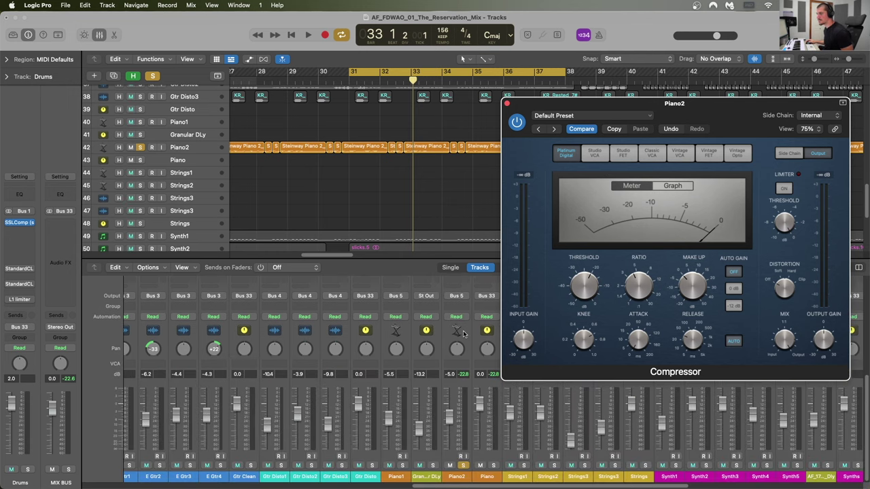
key(space)
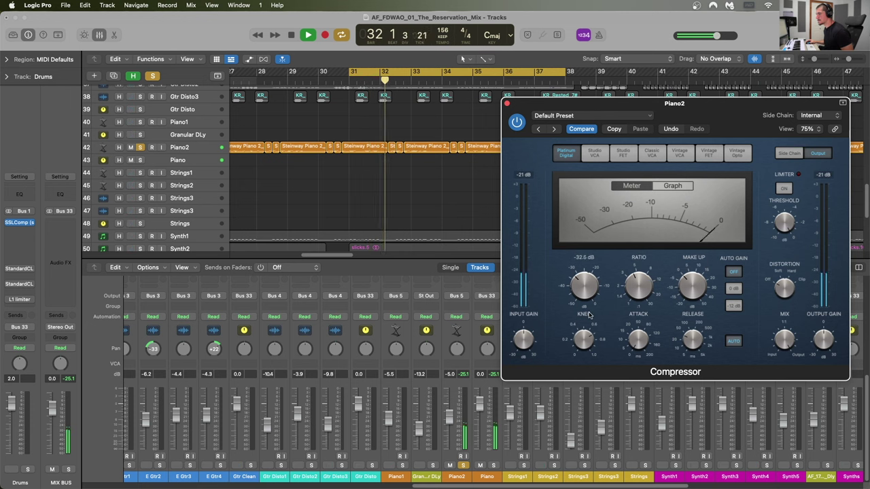
drag(588, 318, 589, 307)
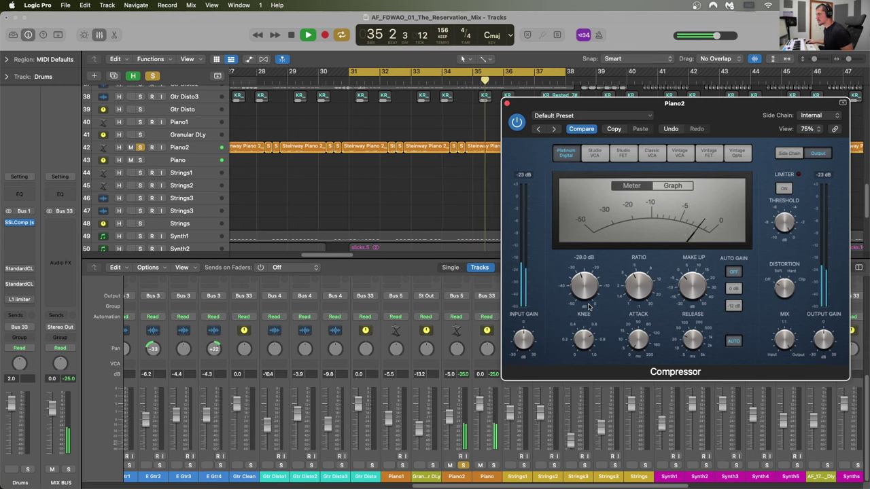
Adjust the Compressor's attack and raise its make-up gain to 2.5 dB, toggling bypass to compare the piano levels.
click(517, 121)
click(517, 122)
drag(638, 334, 638, 331)
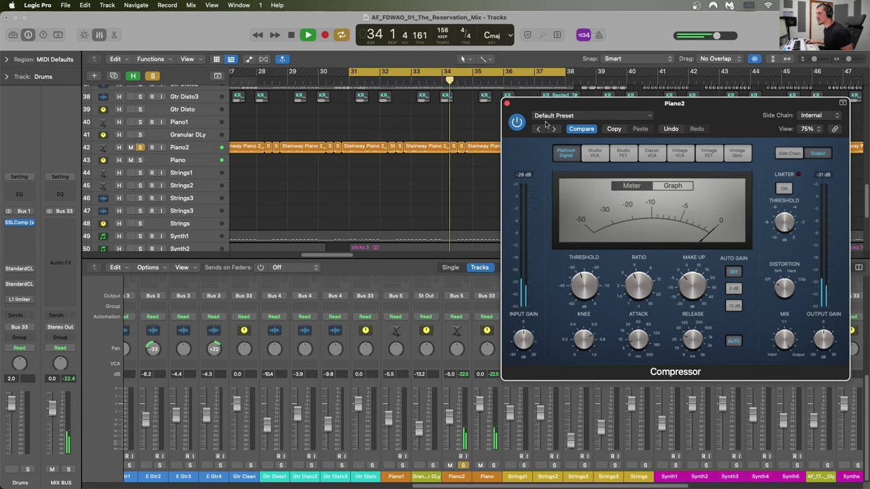
click(516, 122)
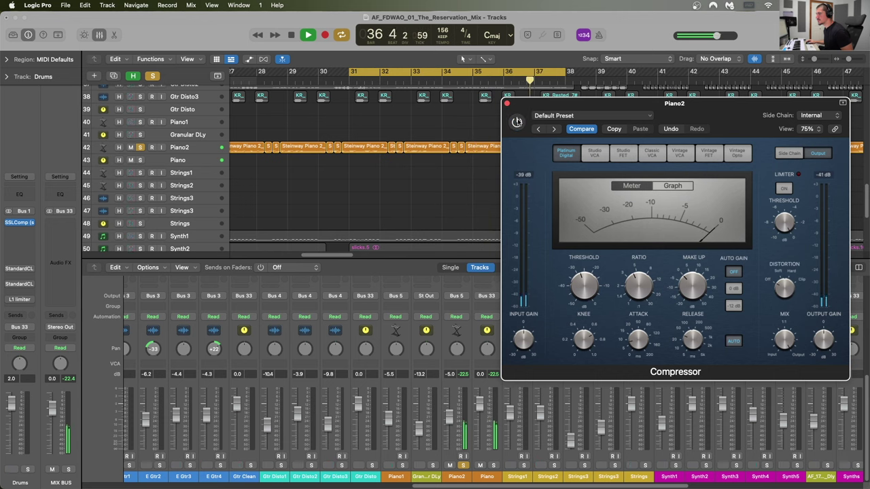
click(516, 121)
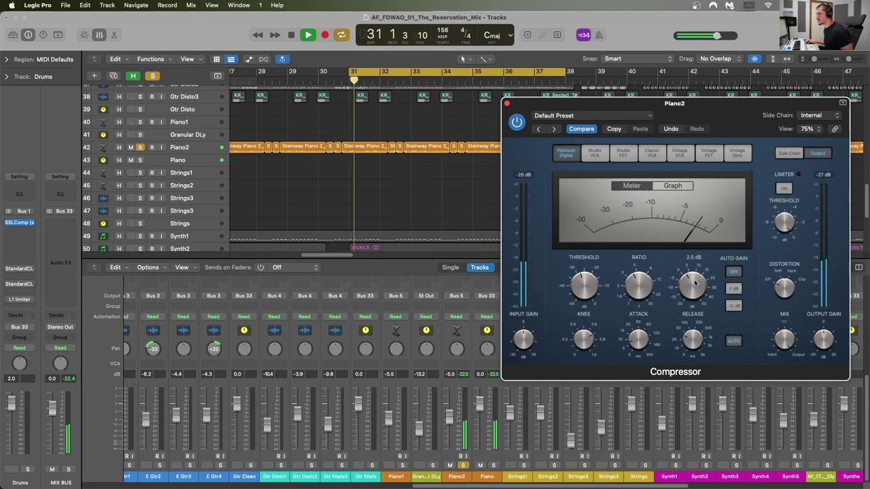
Compare Piano2's peak level with the Compressor bypassed and active, resetting the channel's peak display.
click(464, 375)
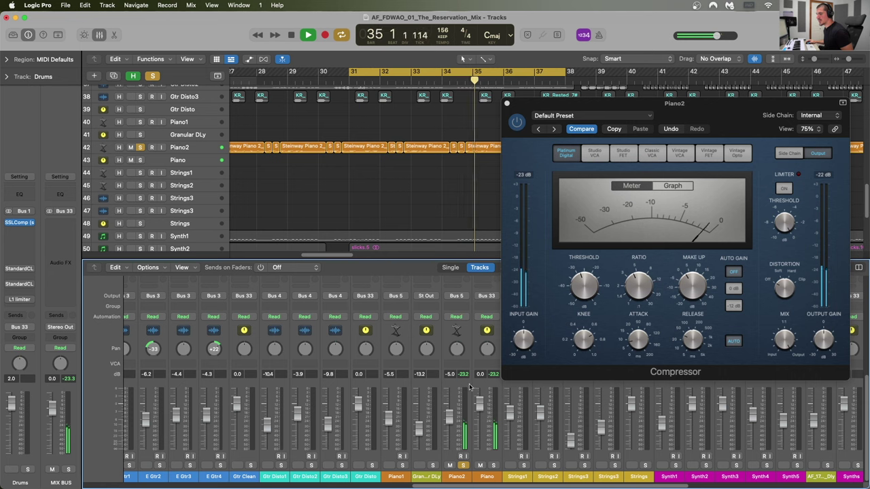
click(518, 122)
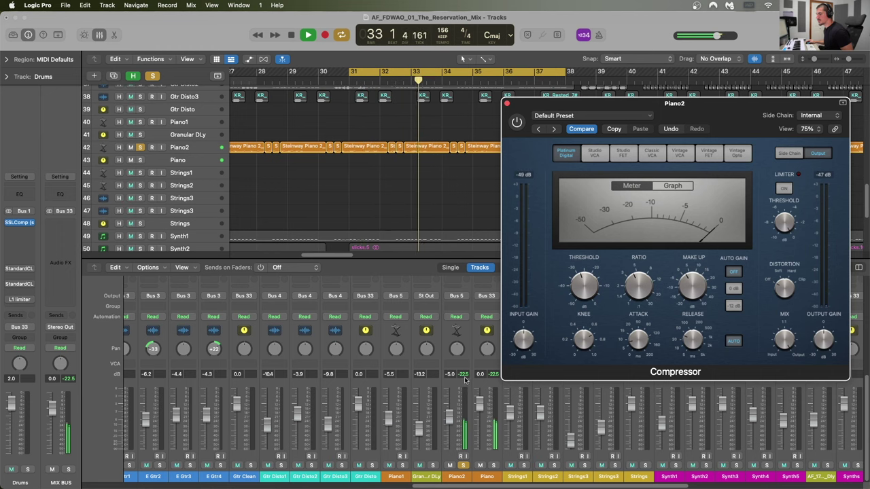
click(517, 123)
click(503, 375)
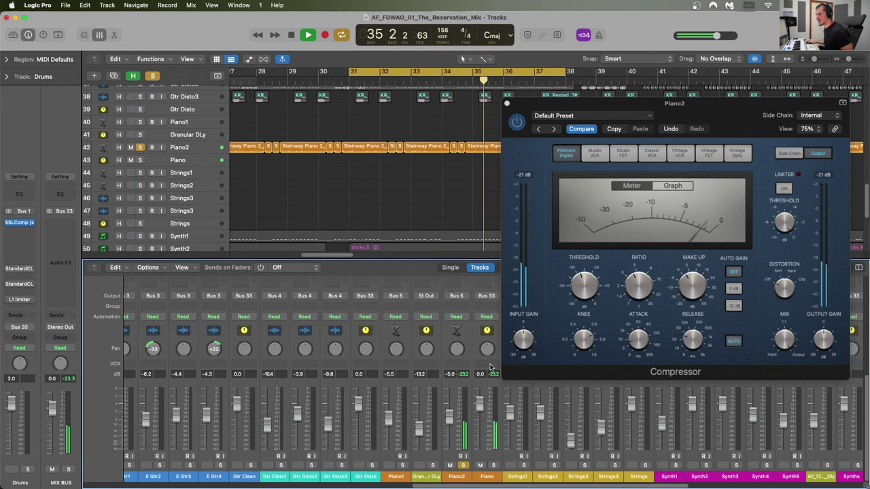
Stop playback, close the Compressor window and unsolo the Piano2 track.
key(space)
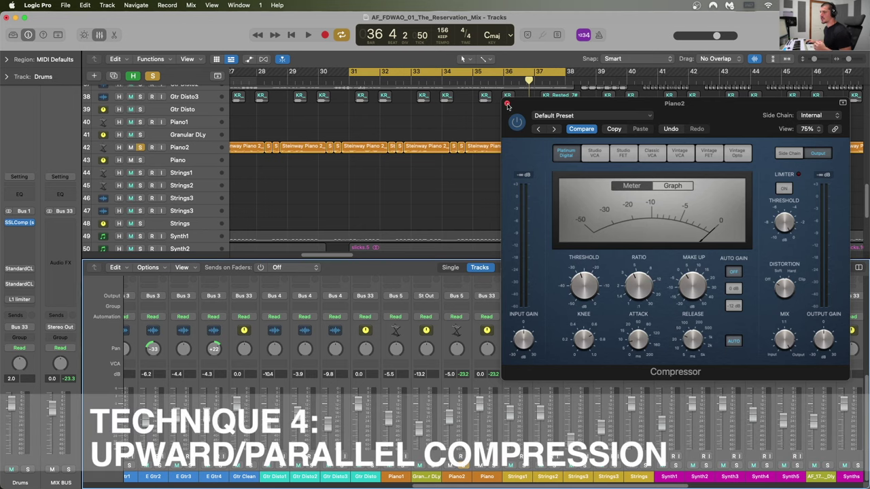
click(506, 104)
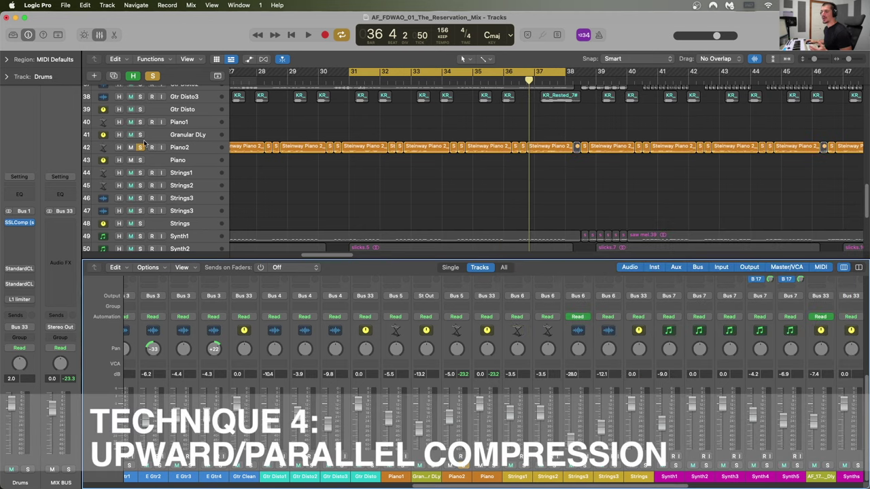
click(139, 148)
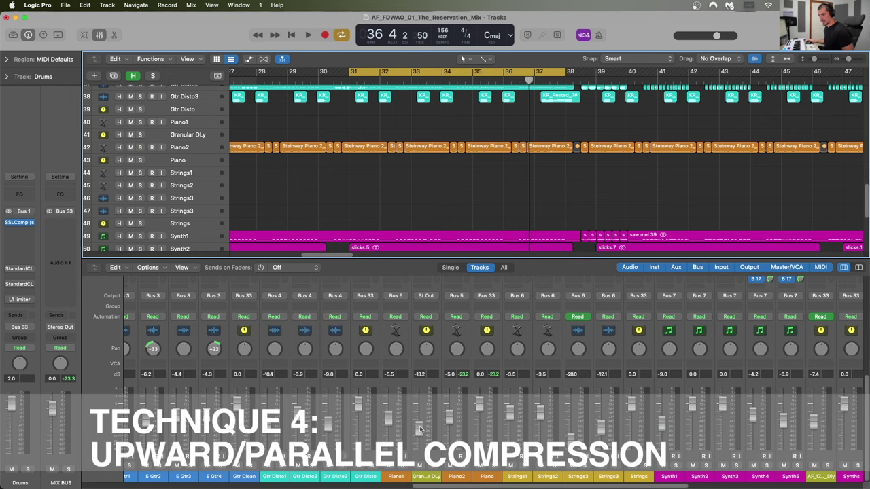
Select the drum channels from Kick In to Snr Btm and enlarge the mixer to show their inserts and sends.
scroll(427, 428, left, 15)
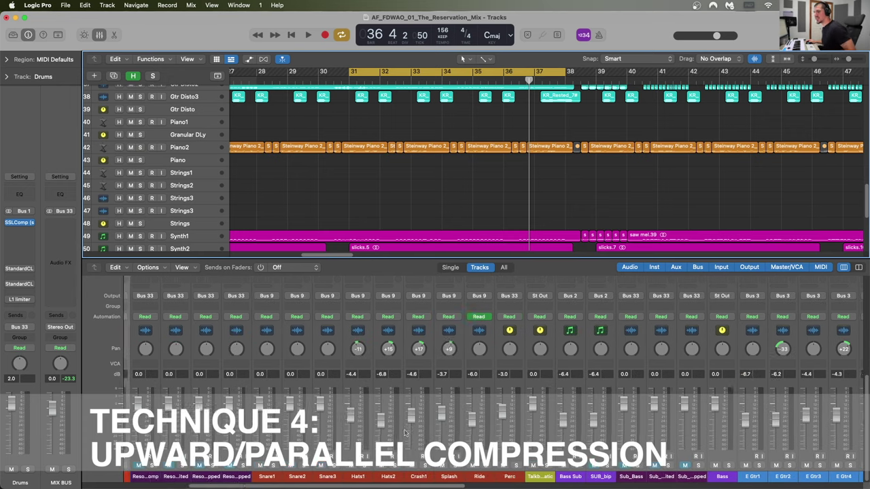
scroll(406, 433, left, 10)
scroll(354, 363, up, 4)
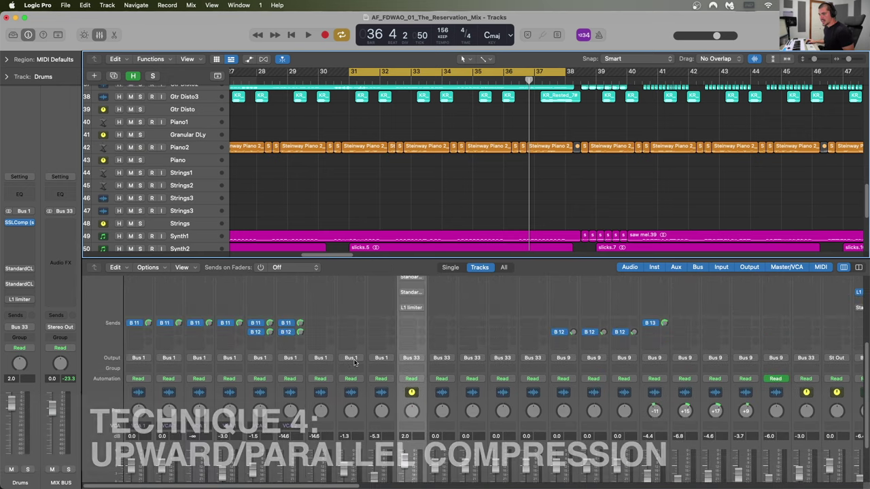
click(300, 406)
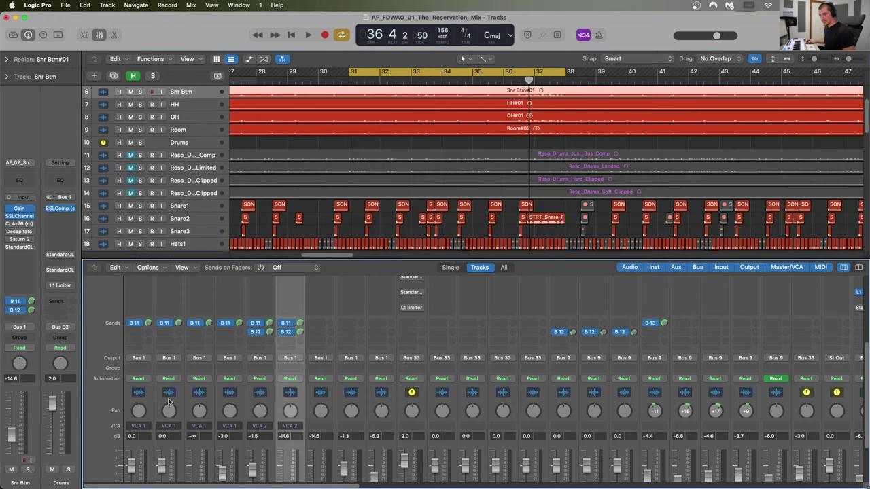
shift+click(148, 403)
scroll(233, 354, down, 3)
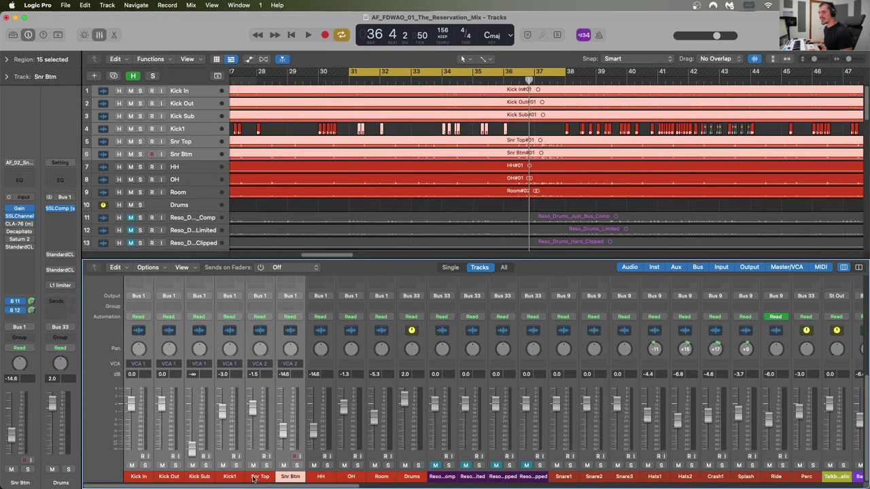
scroll(288, 442, up, 3)
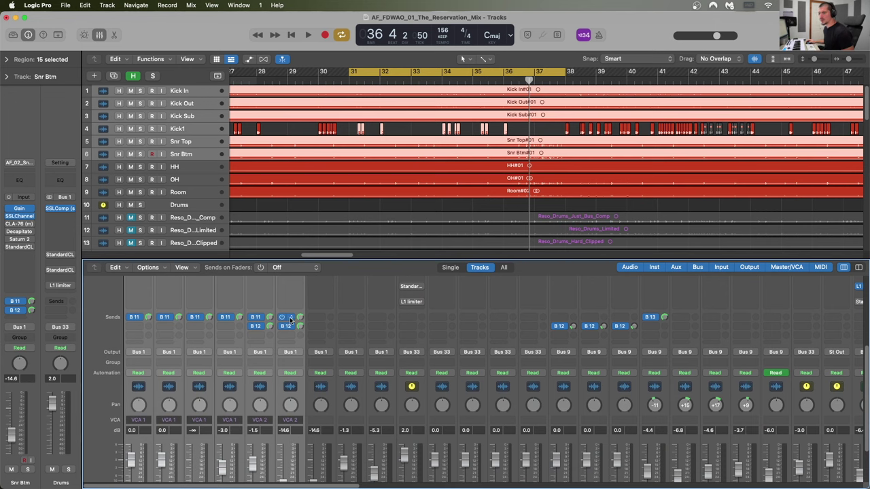
drag(320, 260, 320, 184)
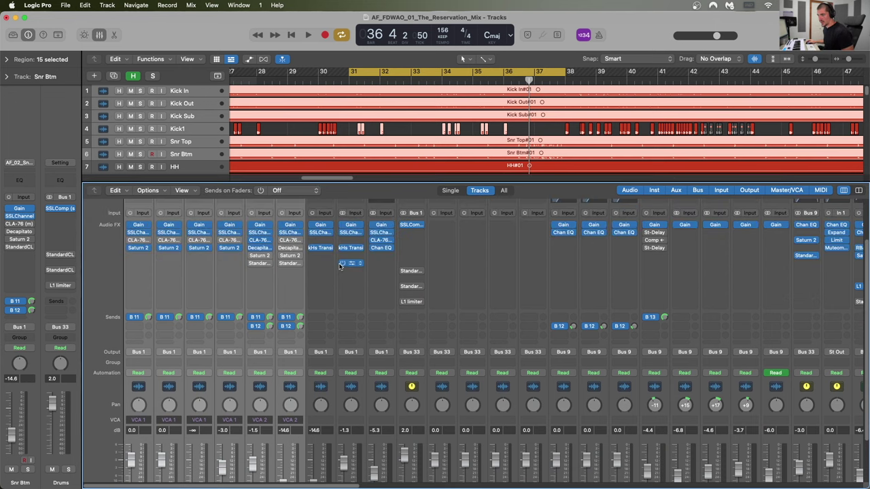
Locate and select the AF_11_Drum_PC aux channel fed by Bus 11, and show its inserts.
scroll(340, 295, right, 5)
scroll(340, 295, right, 10)
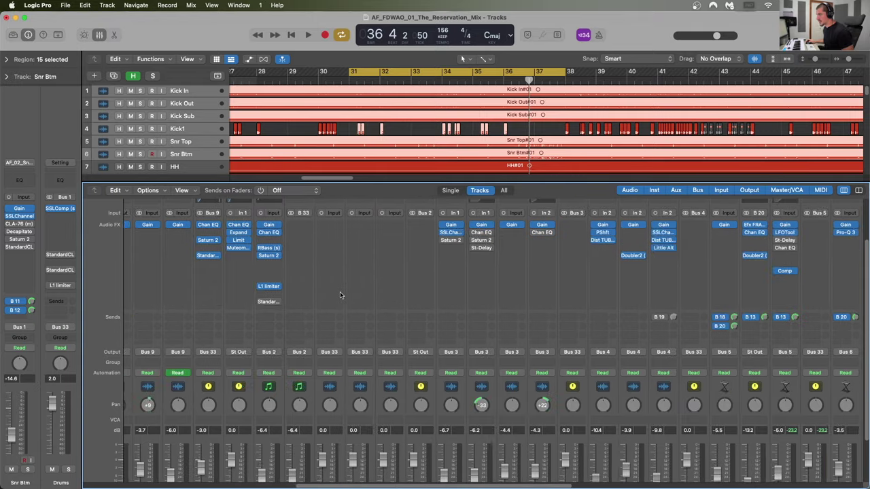
scroll(341, 295, right, 10)
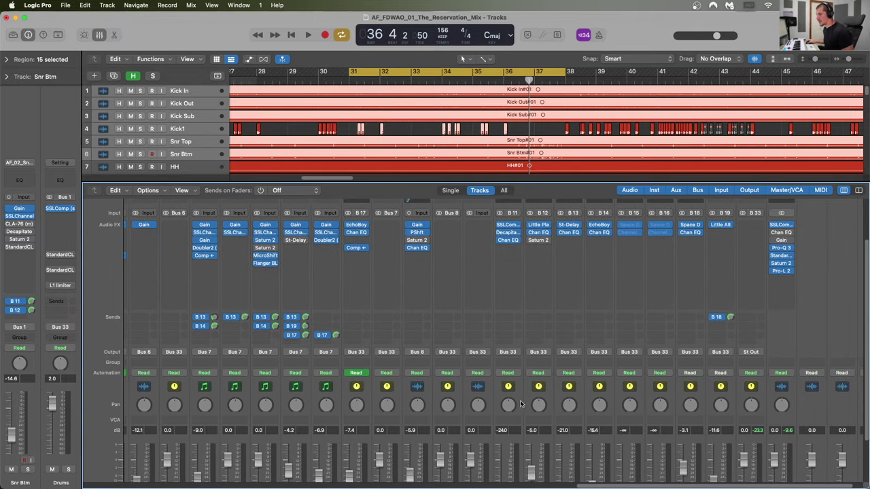
click(519, 401)
scroll(514, 442, down, 3)
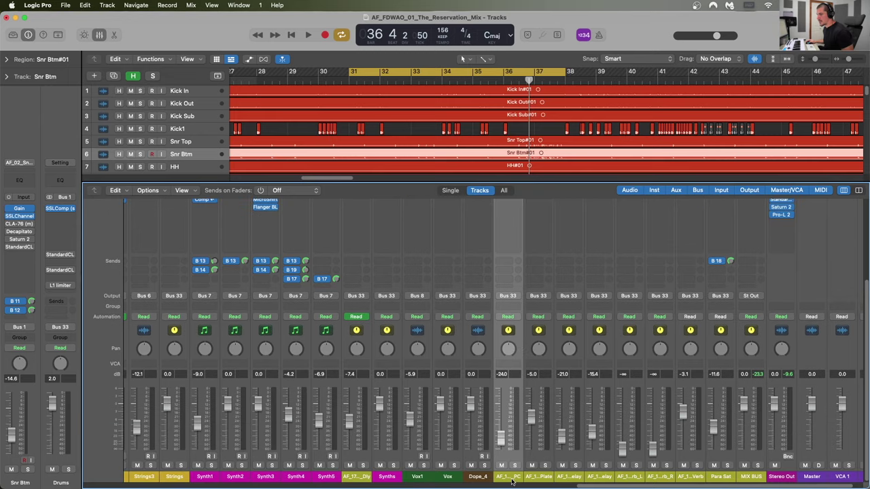
scroll(525, 340, up, 4)
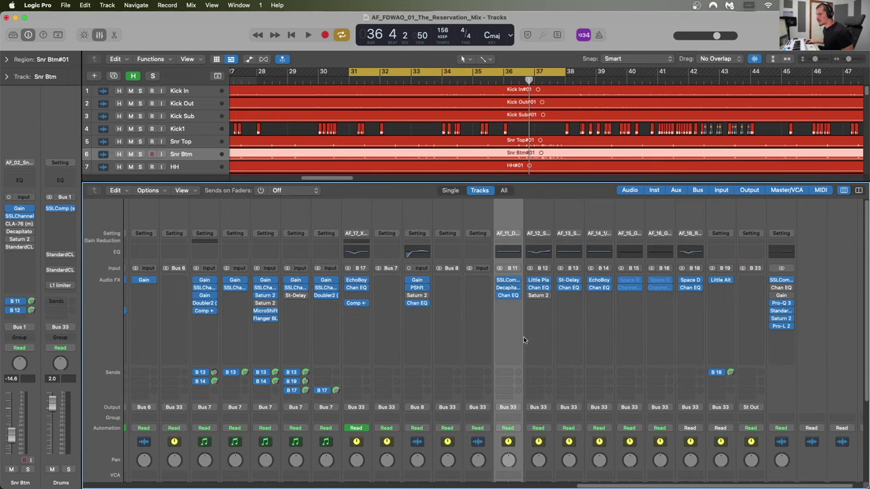
Open the SSLComp on the AF_11_Drum_PC channel, then bypass that channel's Decapitator and close the Decapitator window.
click(508, 281)
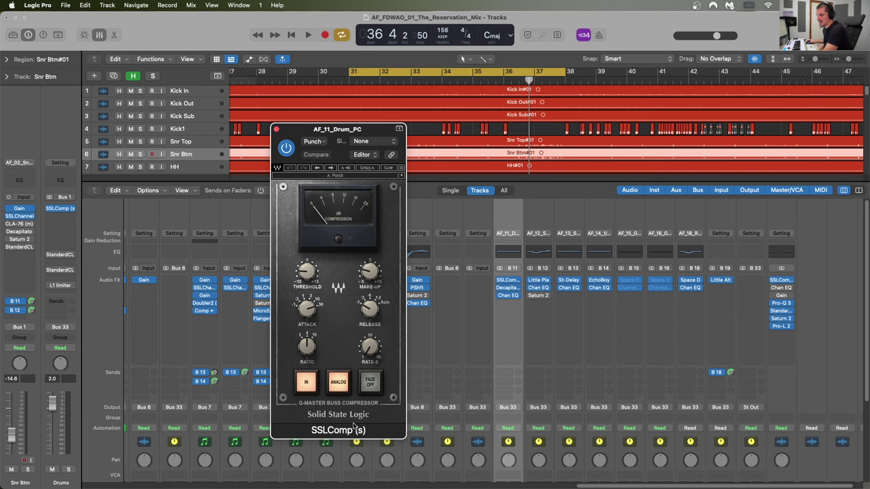
click(511, 291)
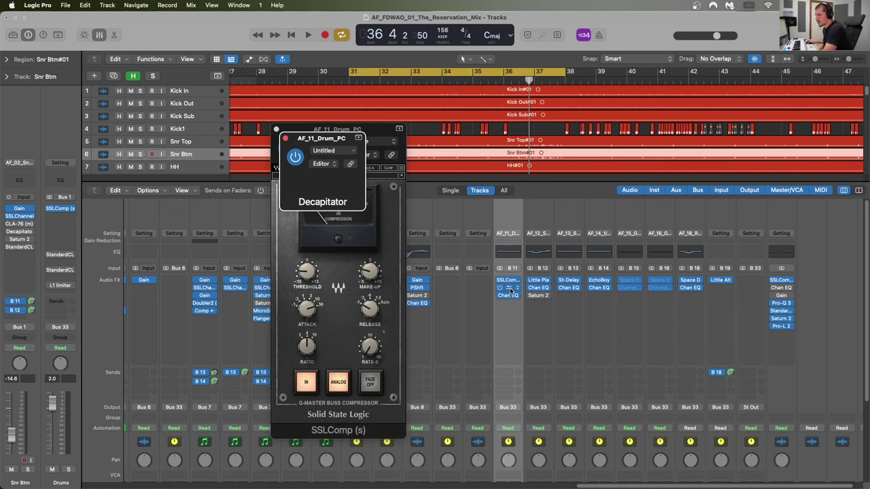
drag(401, 143, 532, 106)
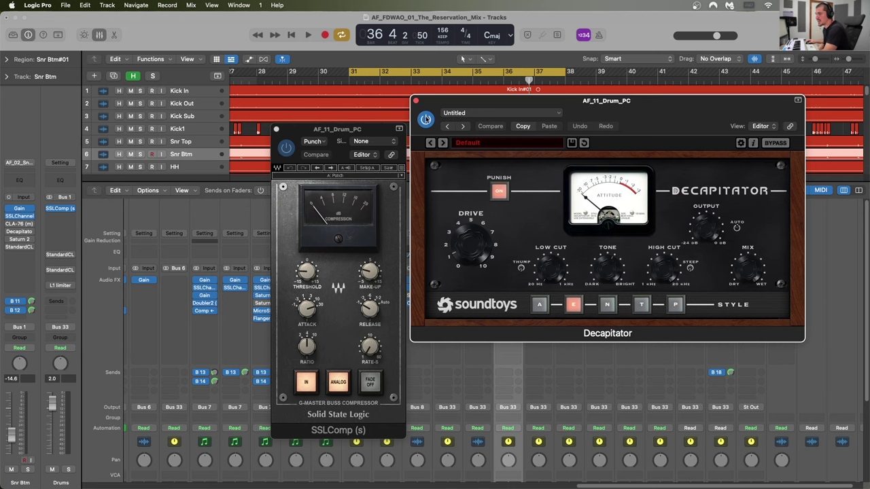
click(416, 100)
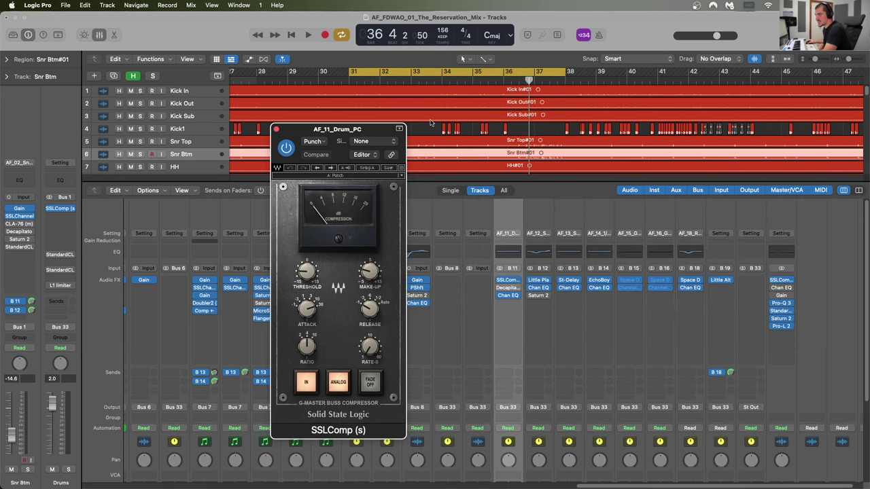
Bypass the Channel EQ on AF_11_Drum_PC, close its window and move the SSLComp window clear of the aux channel's strip.
click(511, 297)
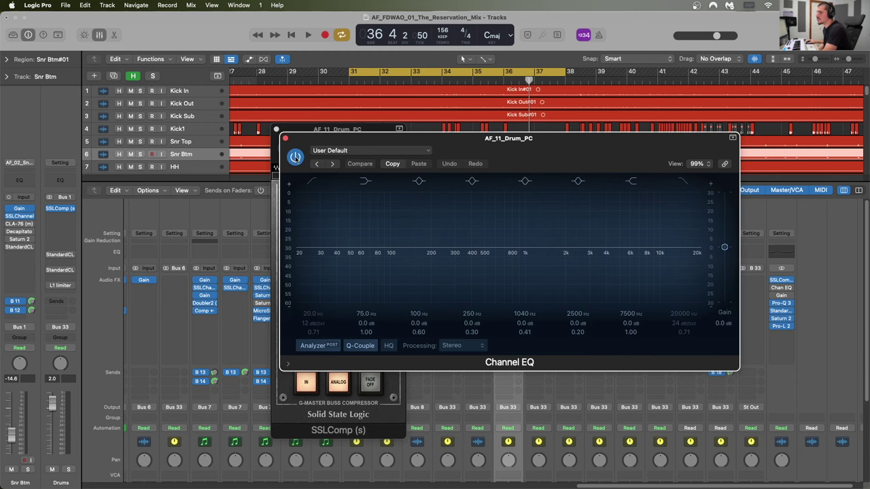
click(295, 157)
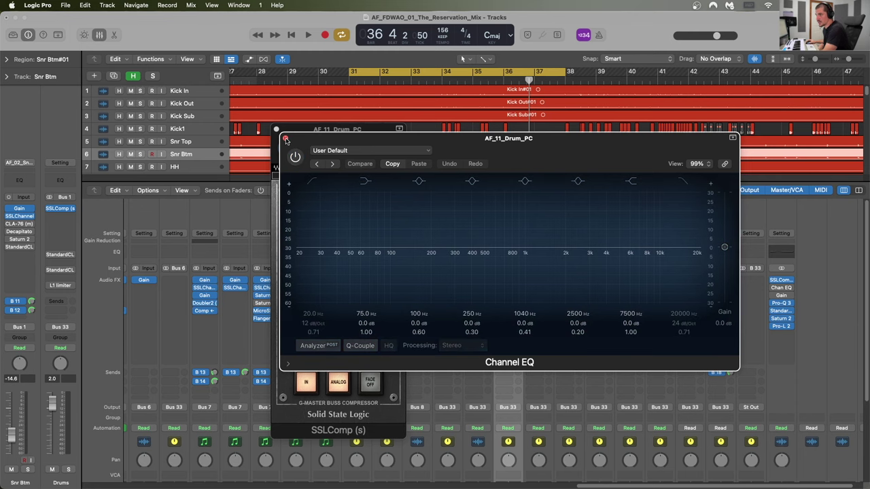
click(286, 140)
drag(334, 132, 722, 126)
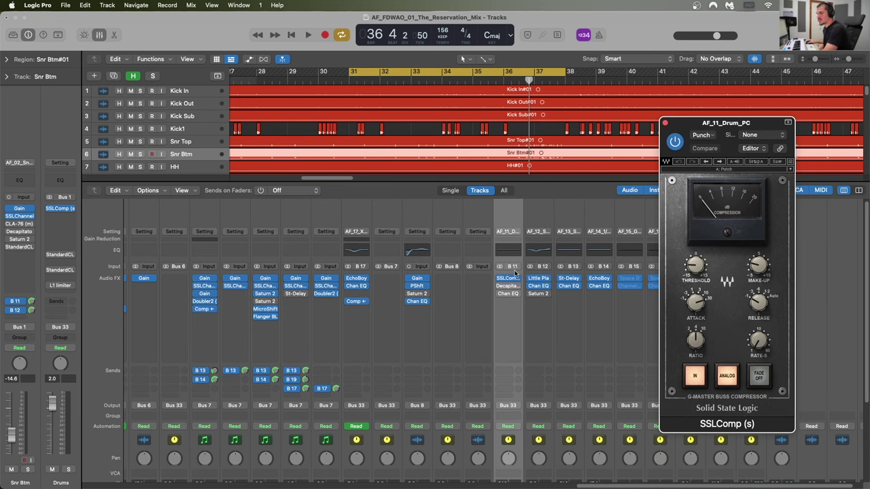
Return to the drum channels and reselect Kick In through Snr Btm, showing their Bus 11 sends.
scroll(515, 274, down, 4)
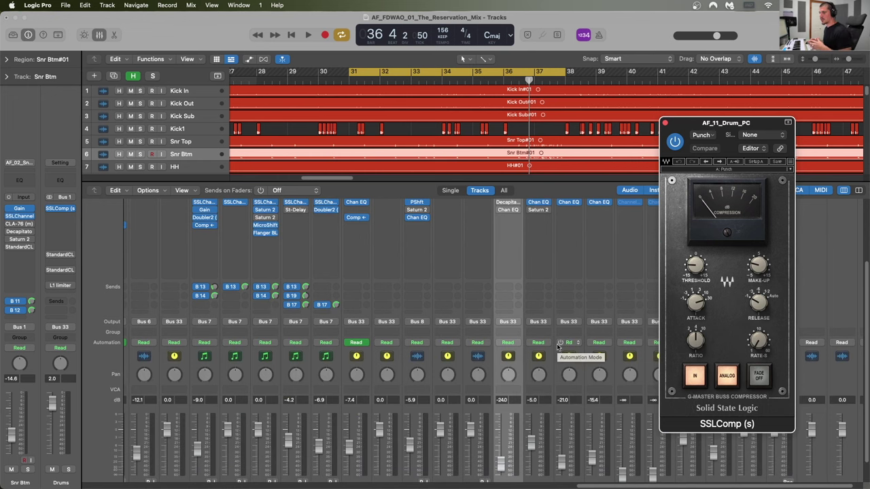
scroll(467, 342, left, 5)
scroll(455, 343, left, 15)
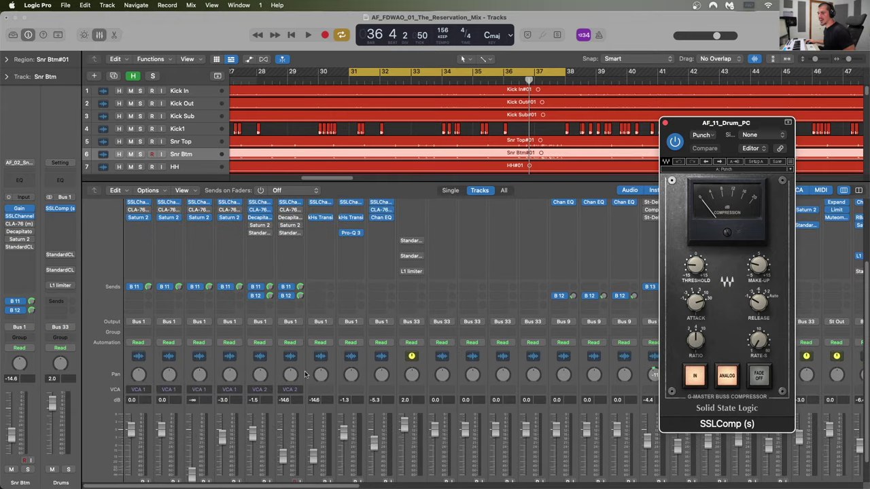
scroll(306, 371, up, 3)
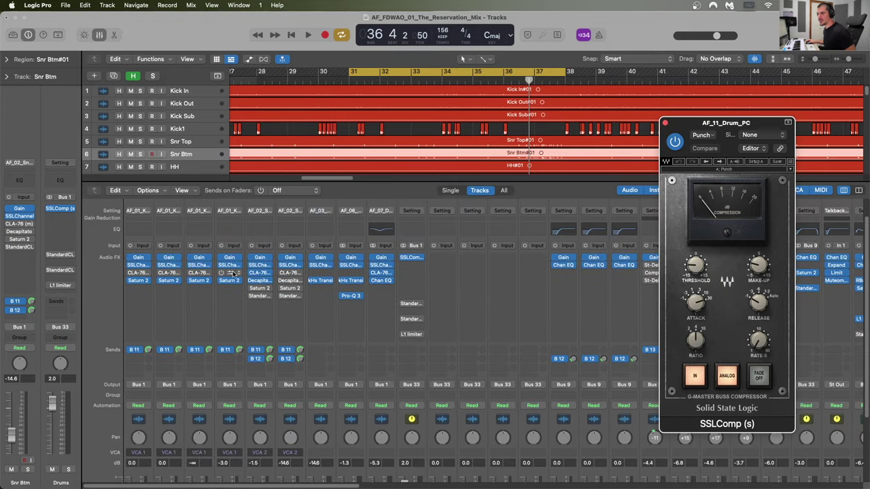
click(304, 427)
shift+click(153, 427)
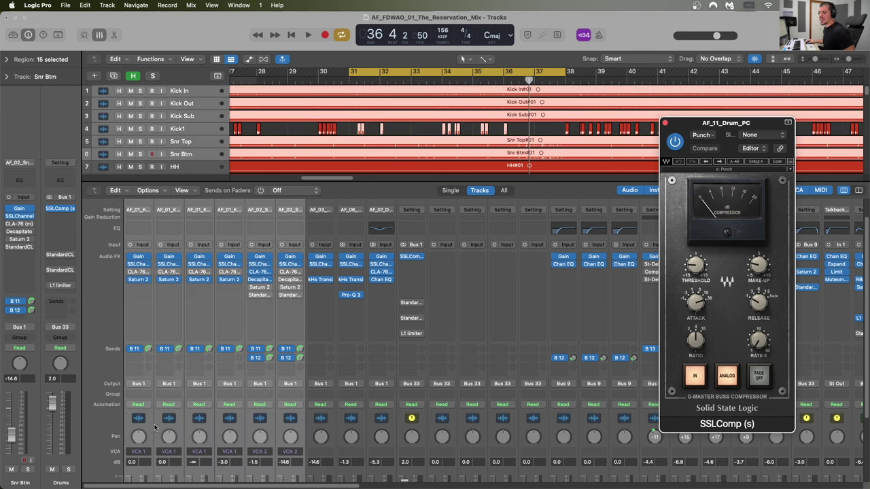
scroll(243, 421, down, 3)
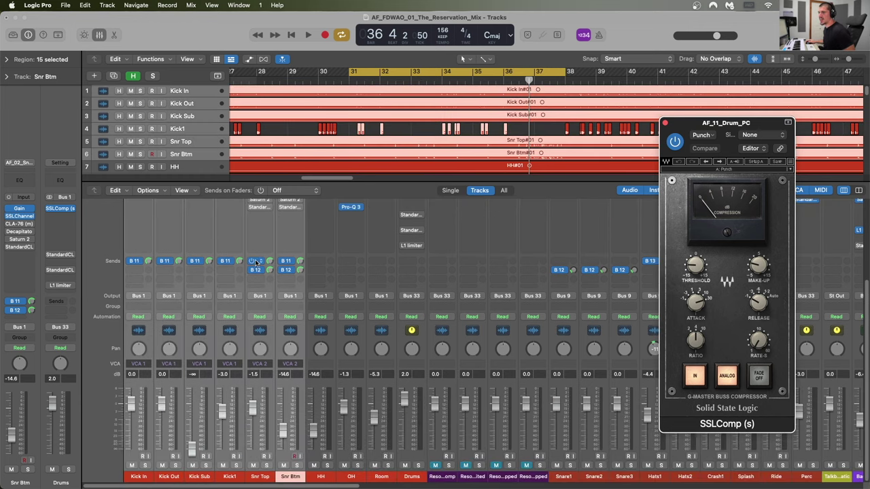
Return to the AF_11_Drum_PC aux channel, select it, review its inserts and fader, and mute the channel.
scroll(278, 373, right, 15)
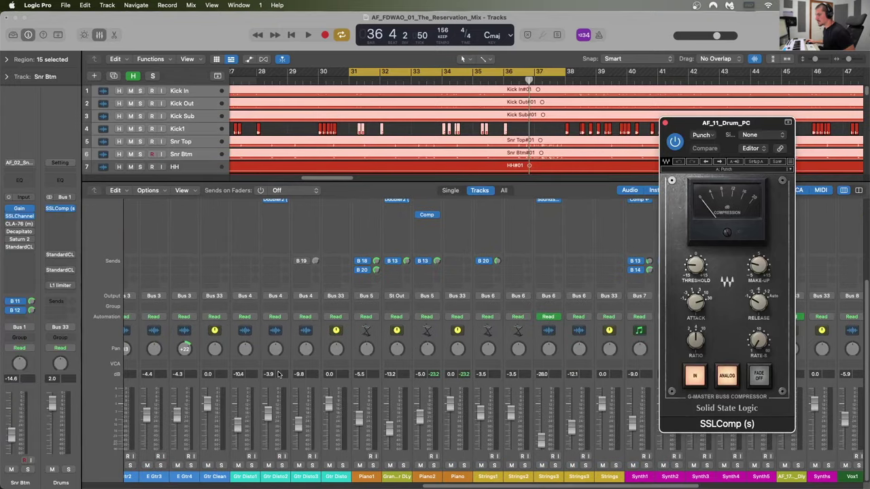
scroll(278, 375, right, 8)
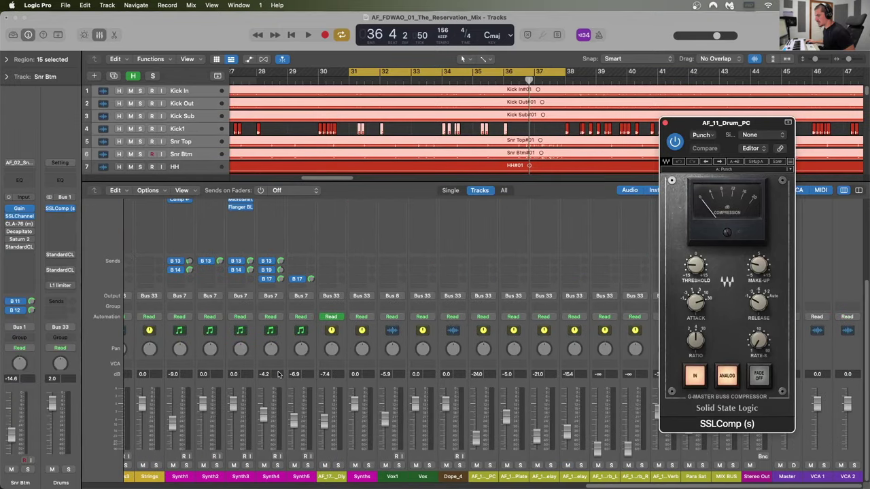
click(486, 344)
scroll(504, 337, up, 4)
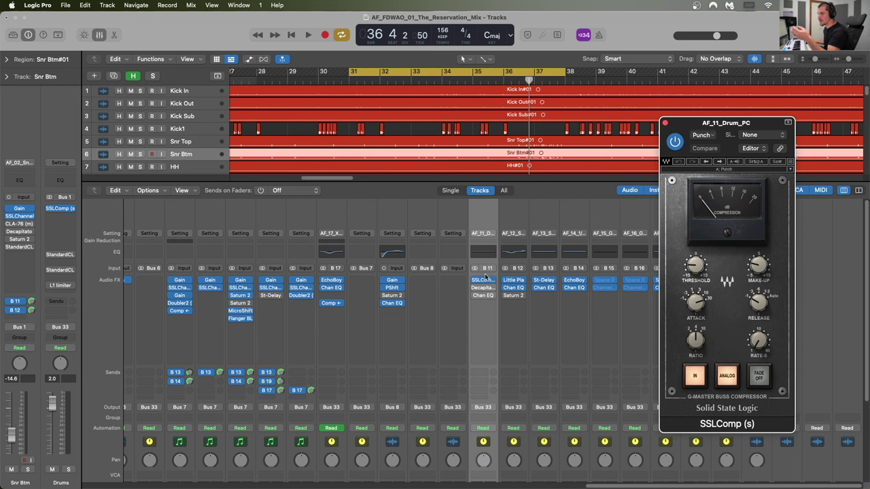
scroll(490, 401, down, 4)
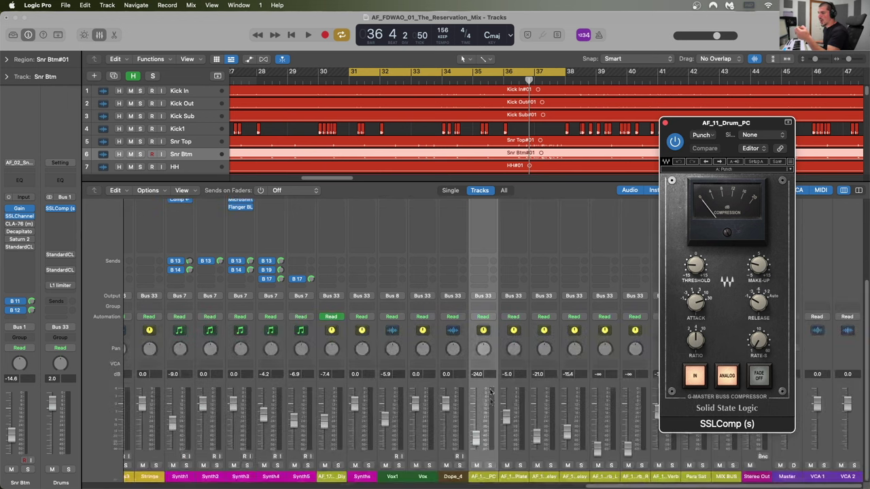
scroll(492, 351, up, 3)
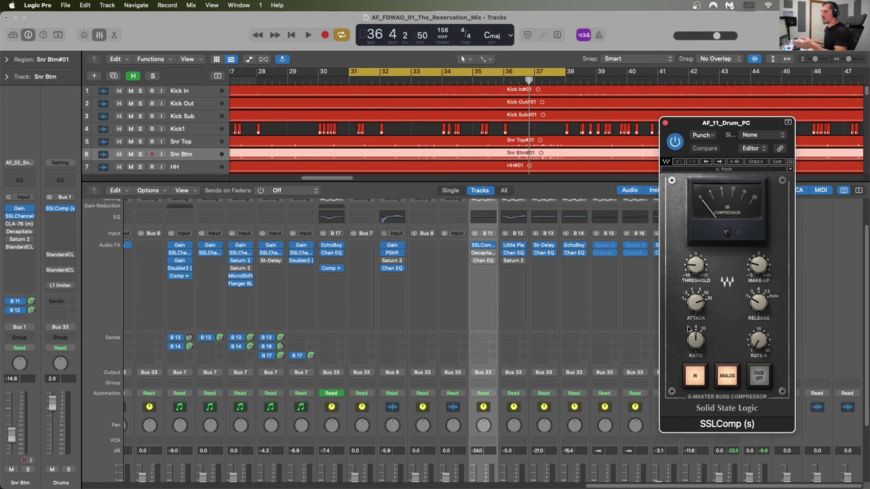
scroll(527, 364, down, 5)
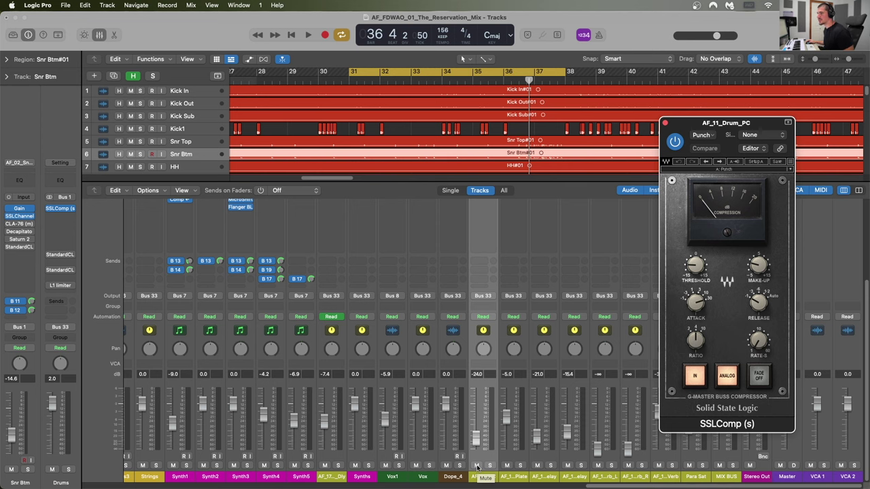
Solo all the live drum channels from Kick In through Drums, checking the ones that feed Bus 11.
scroll(408, 469, right, 15)
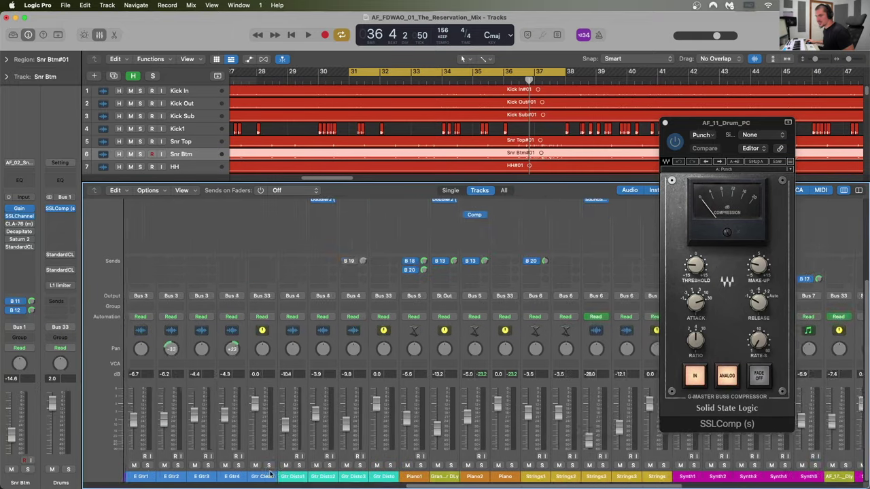
scroll(271, 475, left, 15)
drag(147, 466, 420, 469)
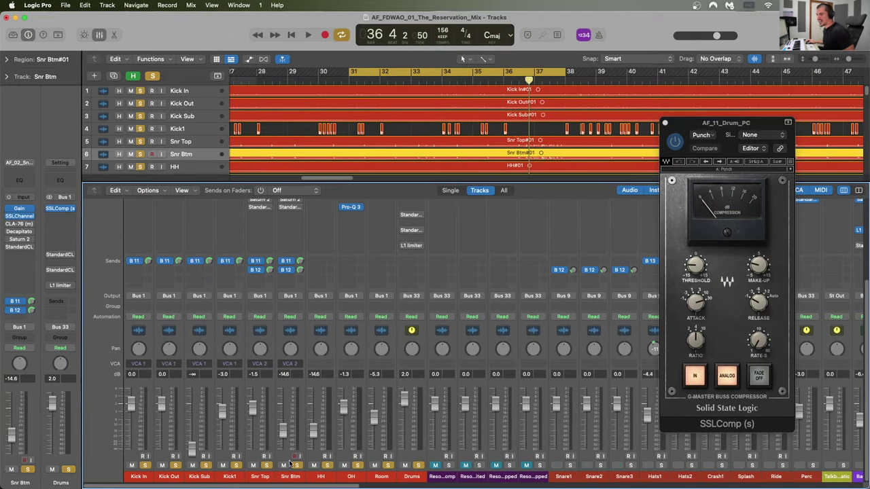
click(153, 349)
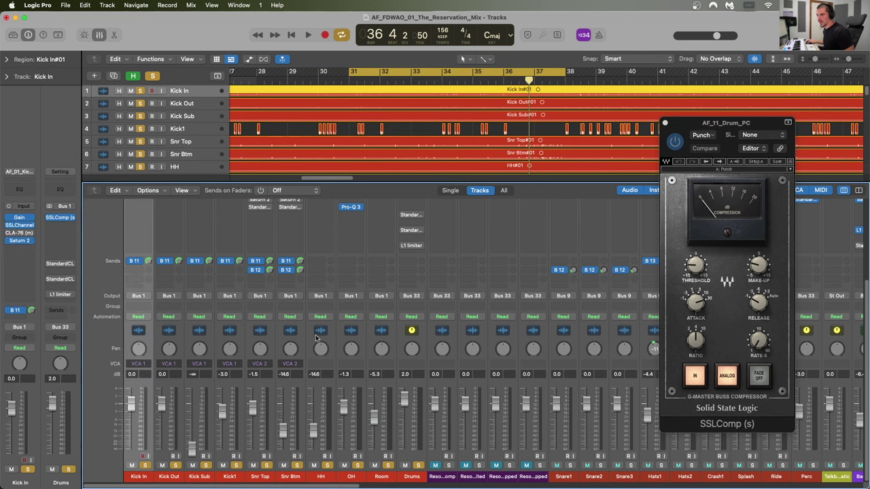
click(304, 338)
Reselect the AF_11_Drum_PC aux channel and move its SSLComp window clear of the MIX BUS strip.
scroll(304, 338, right, 15)
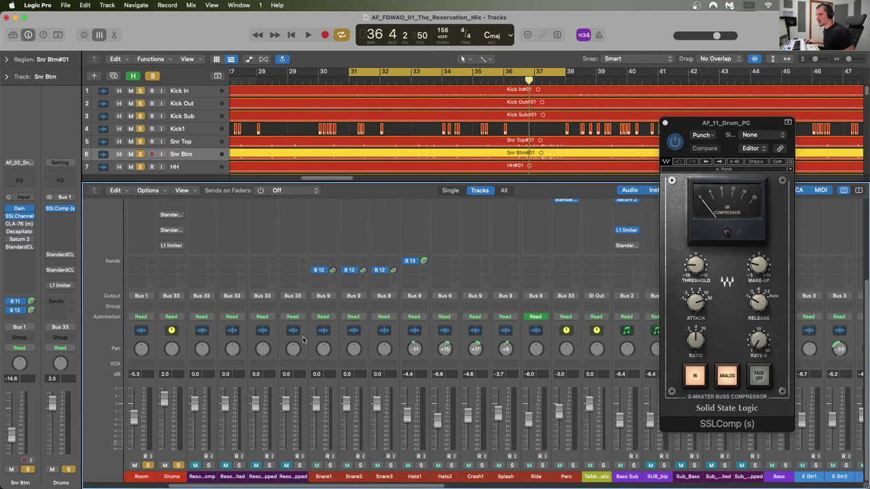
scroll(304, 339, right, 15)
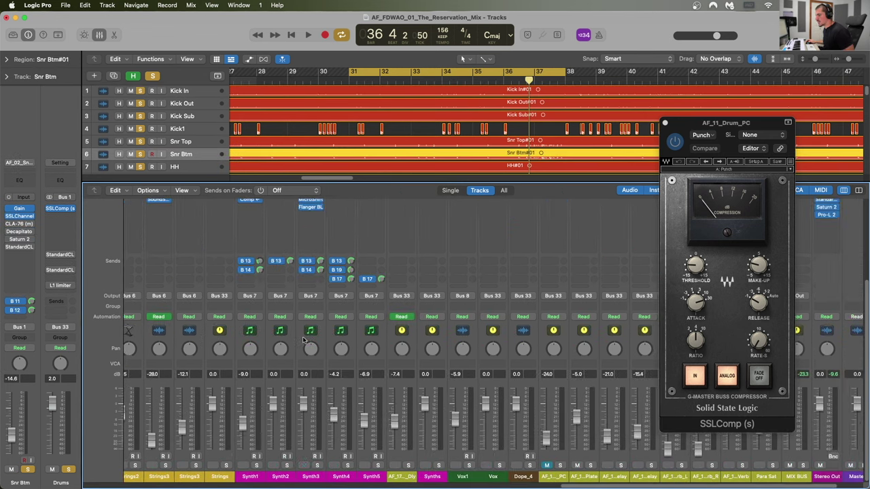
click(497, 340)
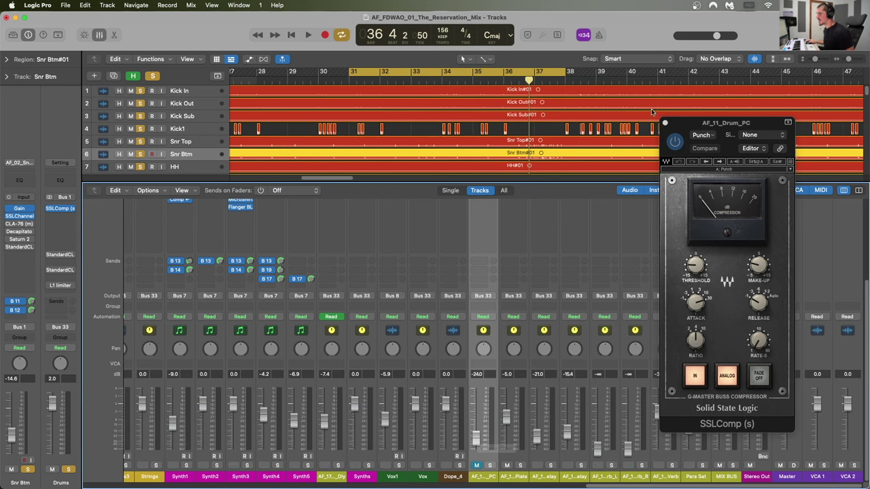
drag(681, 124, 190, 92)
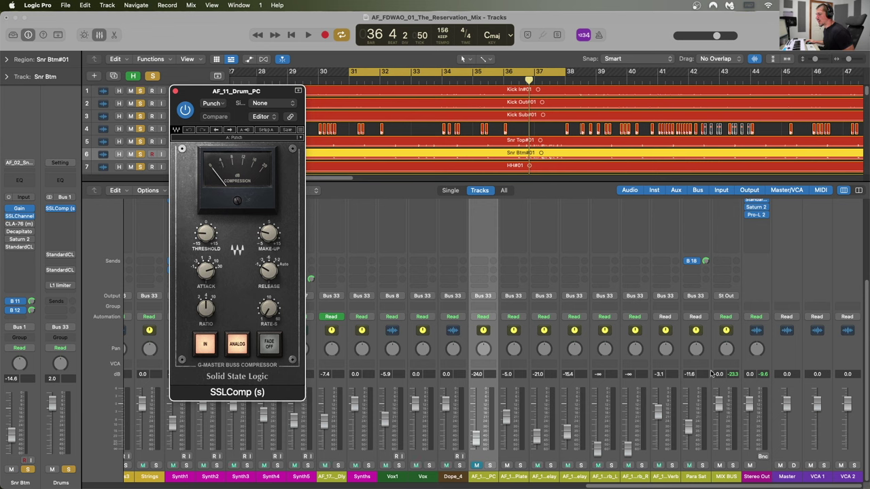
Reset the MIX BUS peak and play the drums, comparing AF_11_Drum_PC muted and unmuted with its fader raised to -5.3 dB.
click(734, 376)
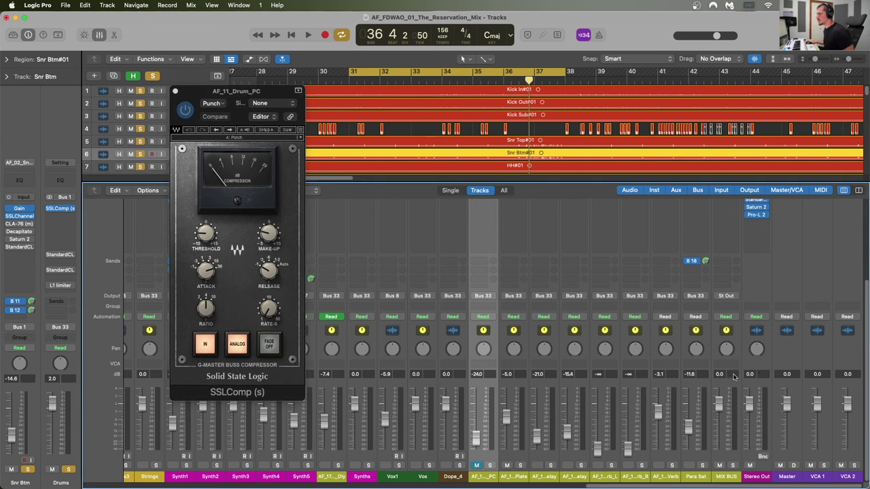
key(space)
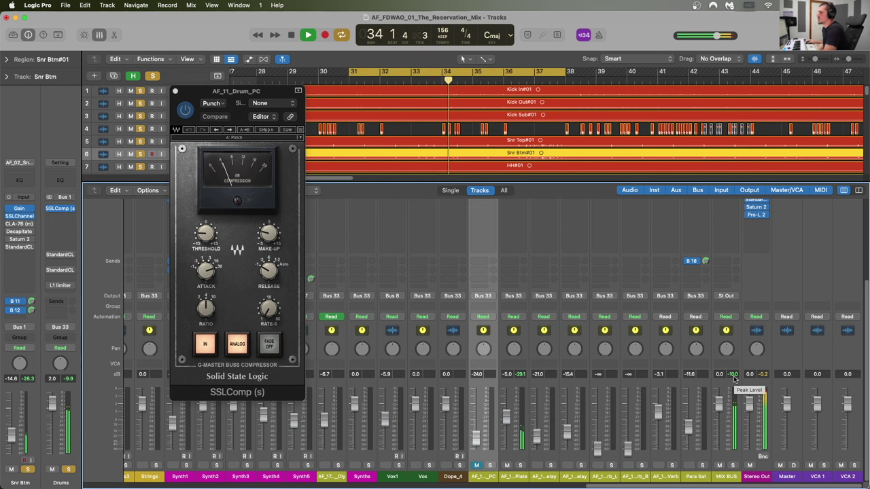
click(477, 465)
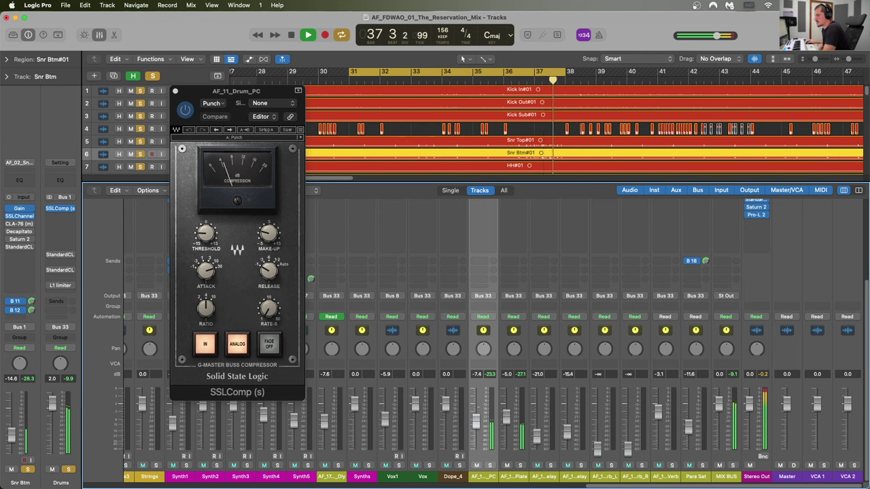
click(477, 466)
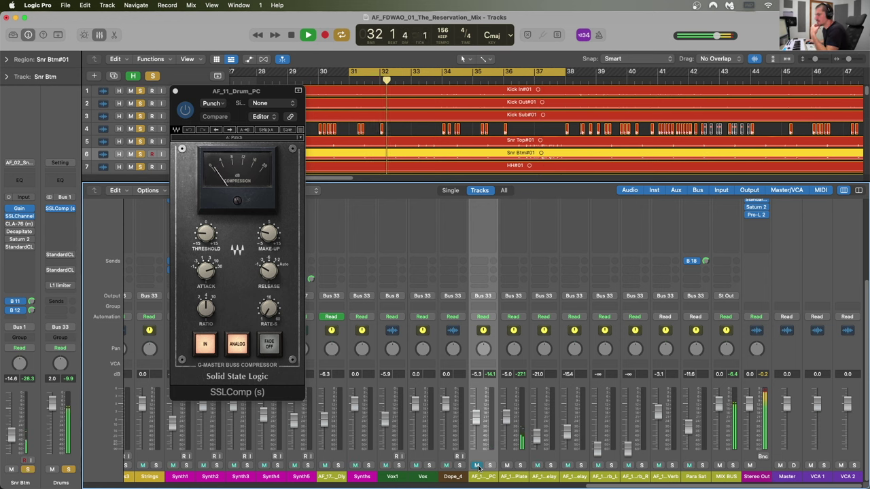
click(478, 468)
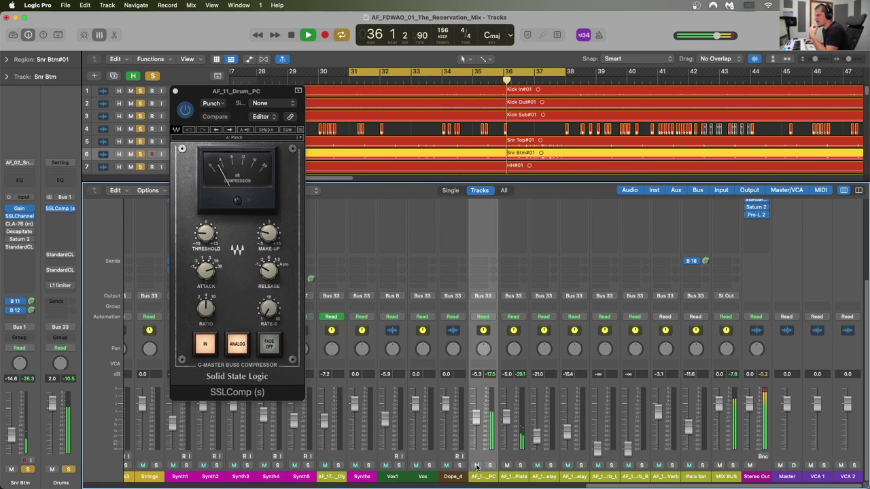
key(space)
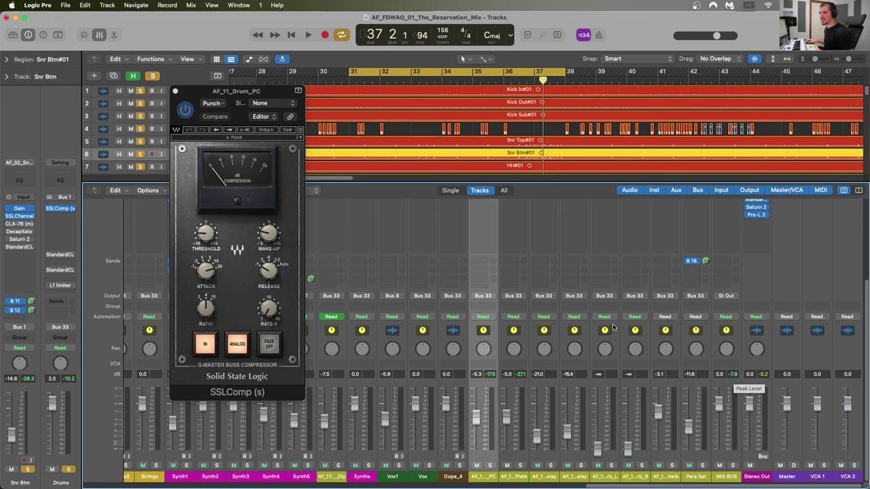
Set the SSLComp attack on AF_11_Drum_PC to the fastest setting, .1 ms.
click(203, 269)
mouse_move(204, 269)
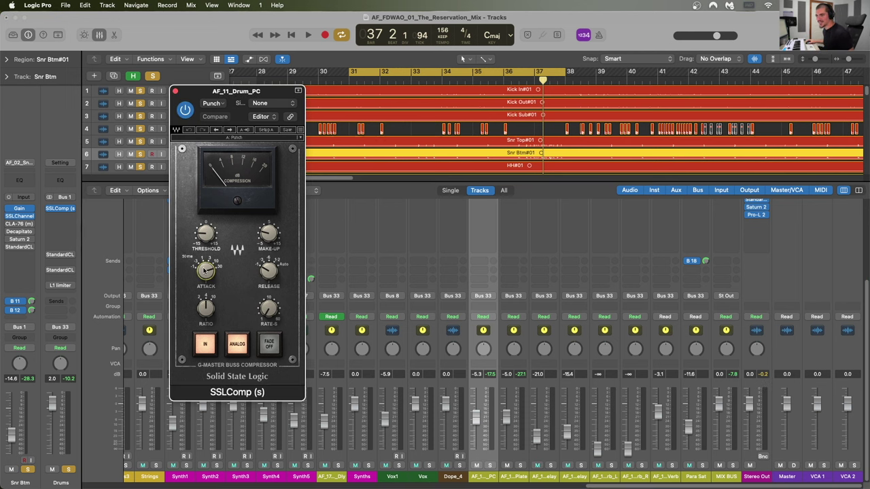
drag(206, 272, 217, 334)
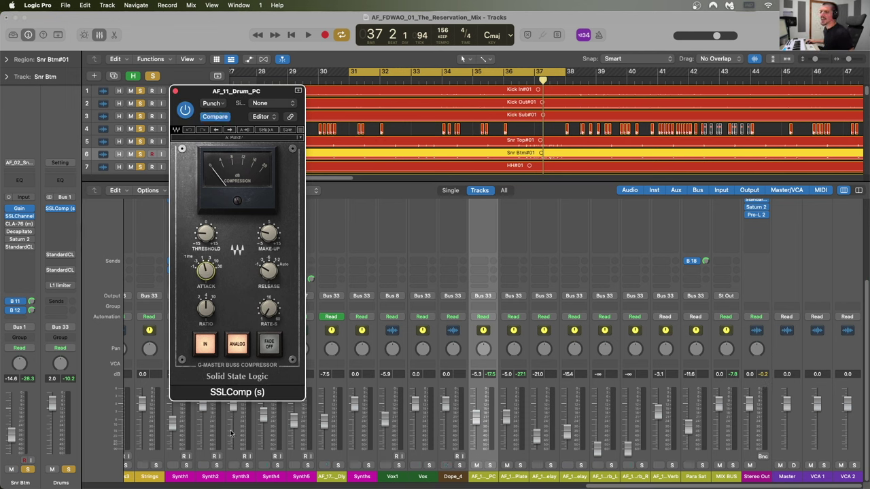
drag(202, 269, 203, 271)
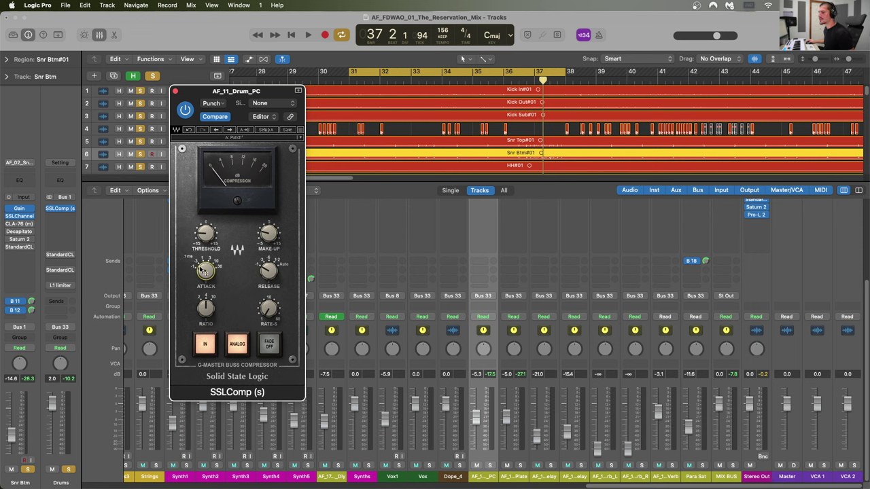
Replay the drums with a fresh MIX BUS peak, comparing AF_11_Drum_PC muted and unmuted, and raise its fader to 0.1 dB.
key(space)
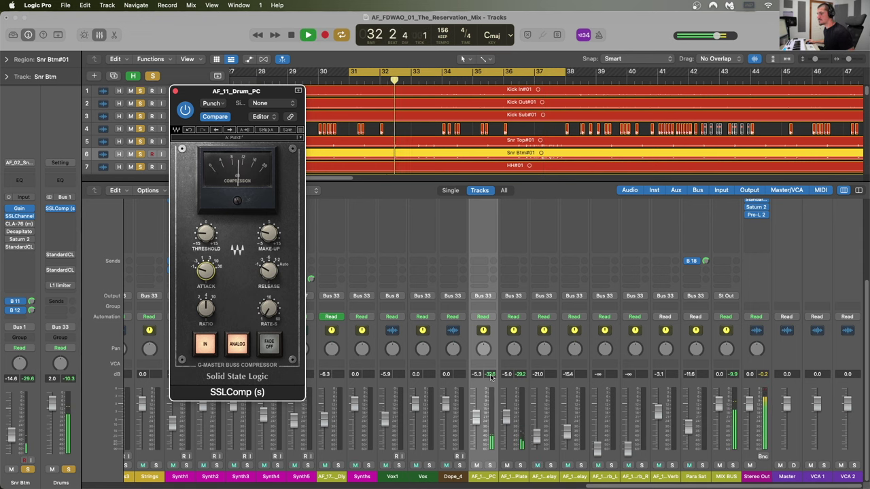
click(731, 378)
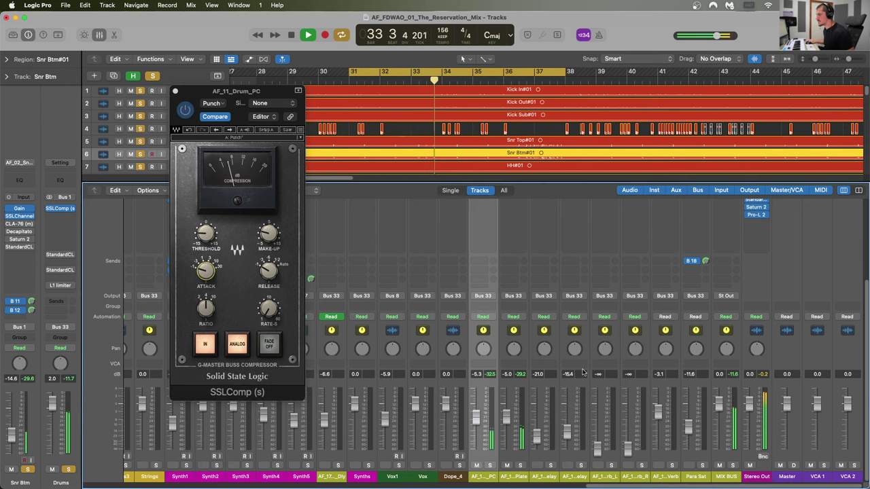
click(477, 466)
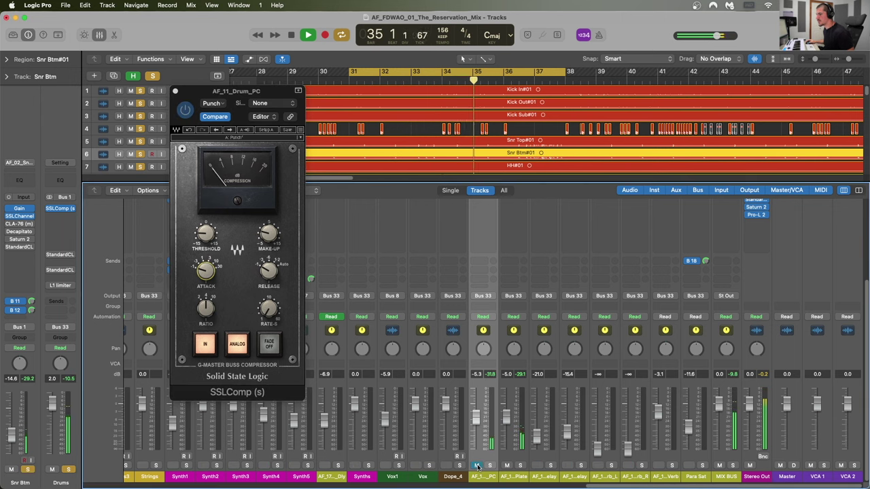
click(477, 466)
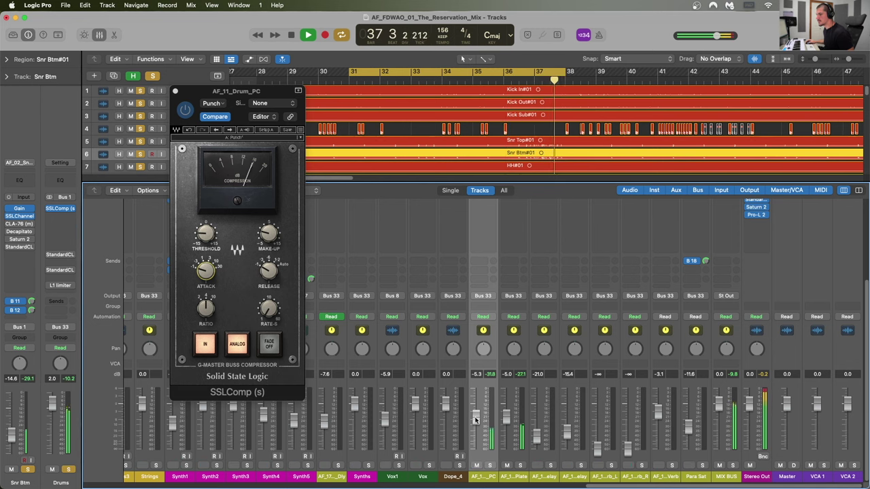
drag(477, 420, 476, 402)
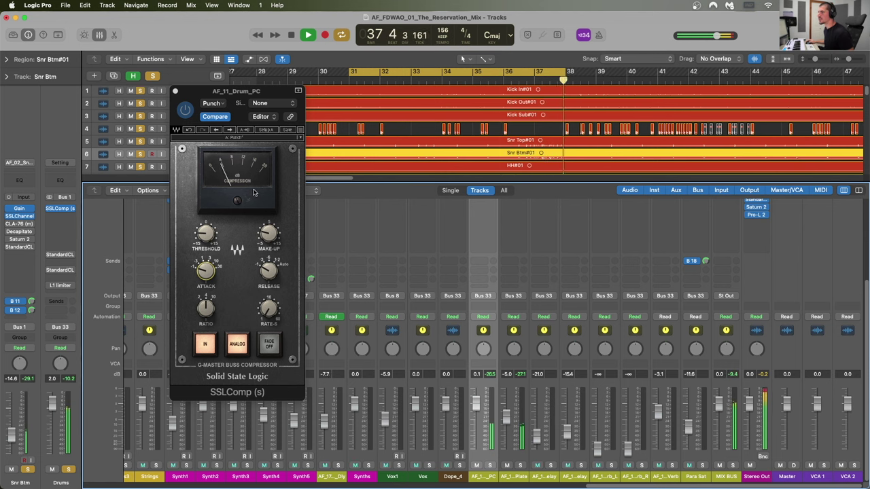
key(space)
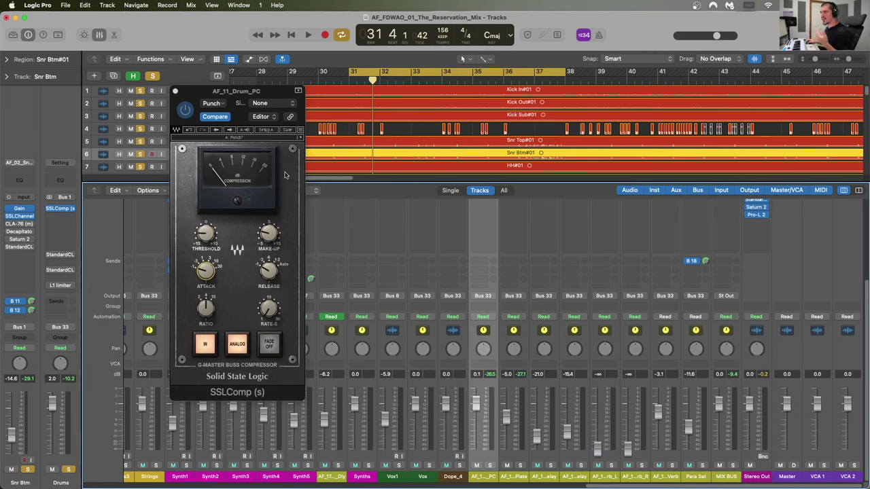
Move the SSLComp window off the drum strips, bypass the compressor, and mute the AF_11_Drum_PC channel.
drag(191, 97, 611, 108)
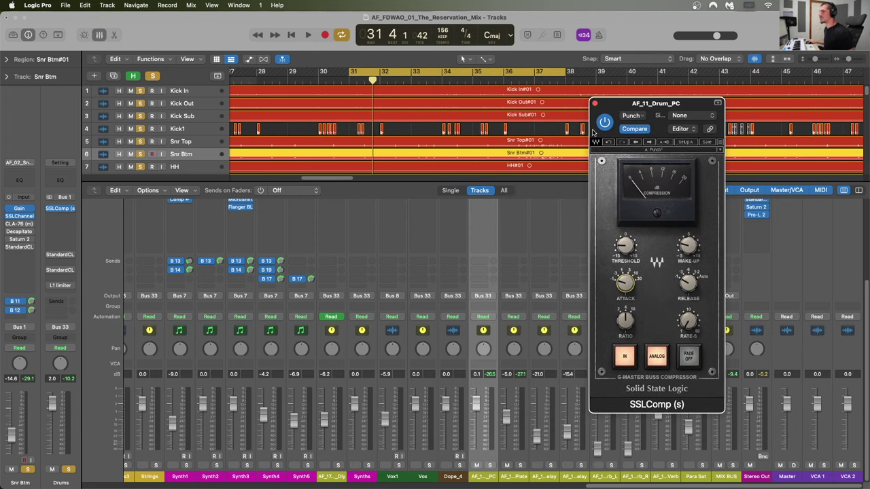
scroll(544, 240, left, 2)
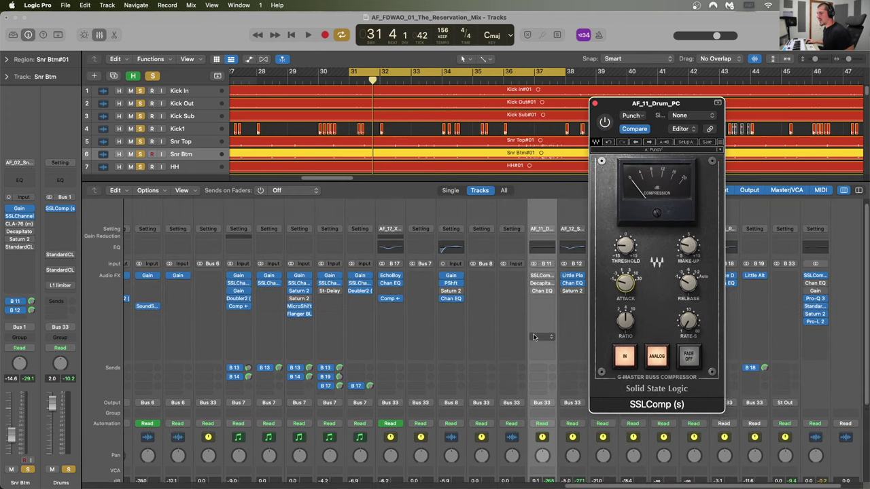
scroll(537, 467, left, 15)
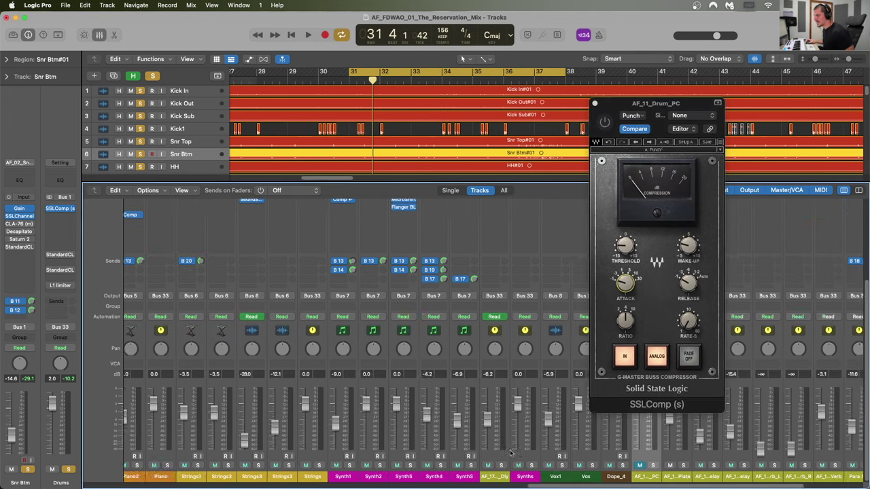
scroll(511, 454, left, 10)
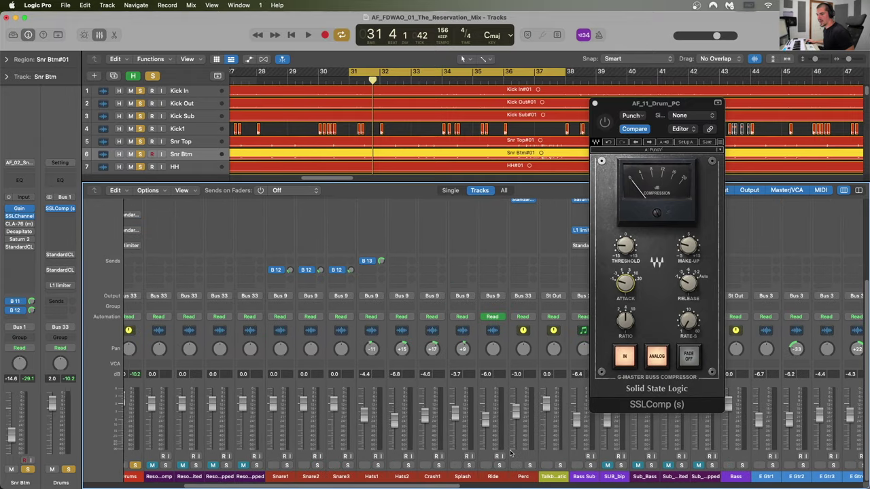
Insert the stereo version of the Xfer Records OTT compressor in a free effect slot on the Drums channel.
click(419, 338)
scroll(420, 338, up, 5)
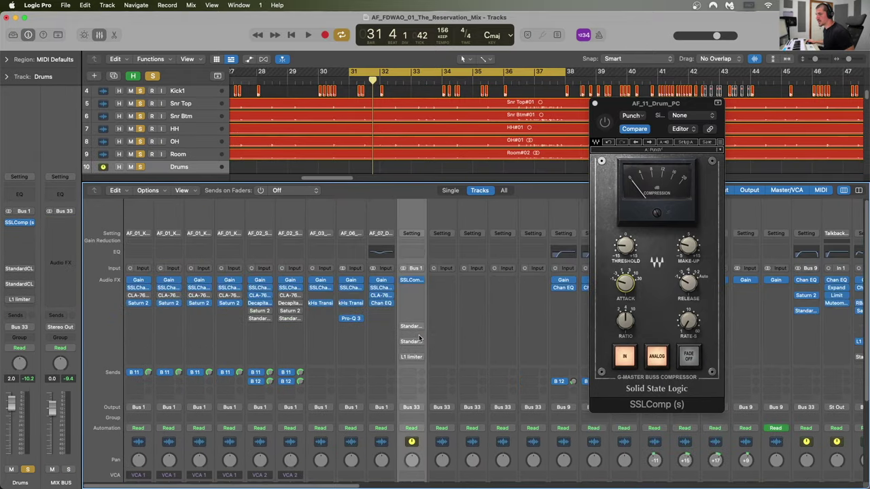
click(414, 313)
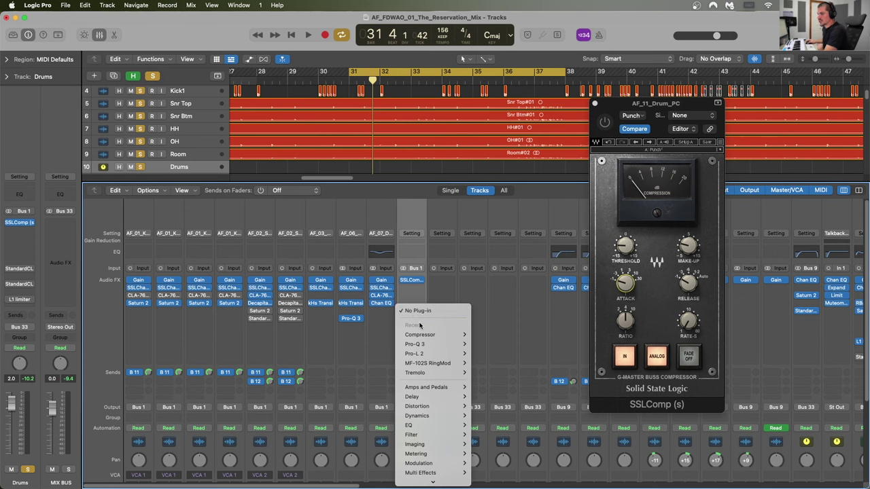
scroll(428, 336, down, 3)
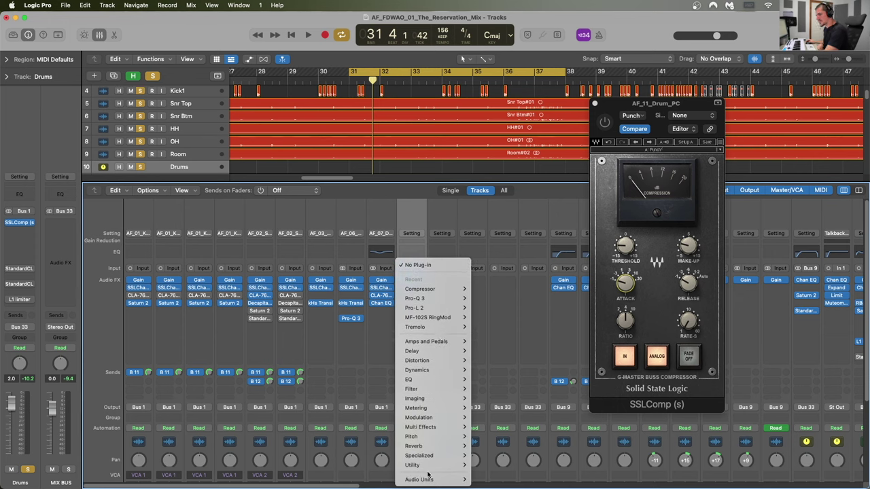
mouse_move(429, 480)
scroll(494, 469, down, 5)
mouse_move(495, 470)
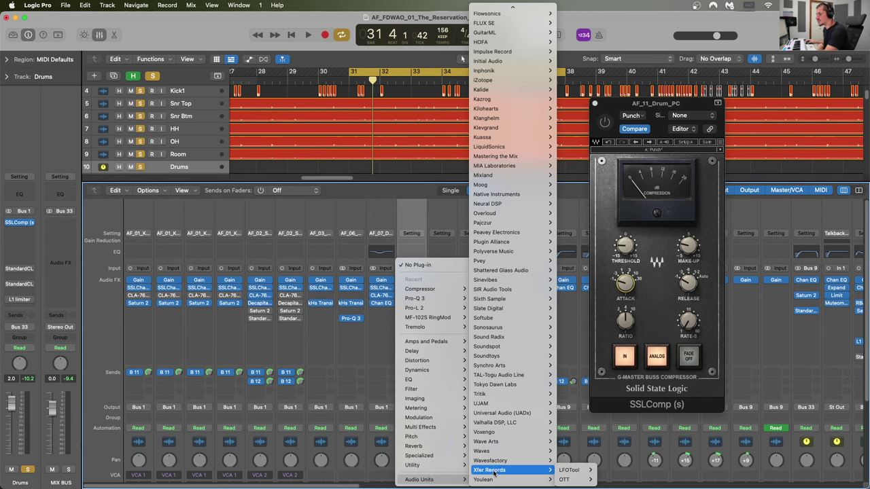
mouse_move(569, 480)
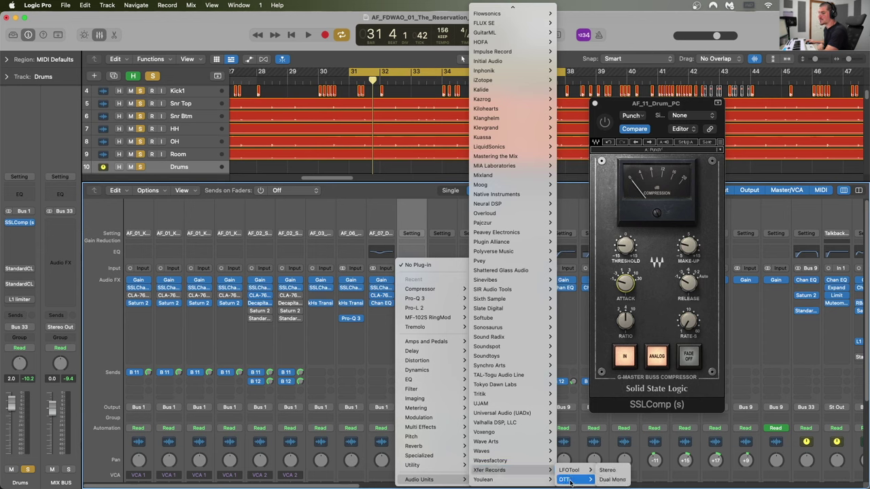
click(607, 470)
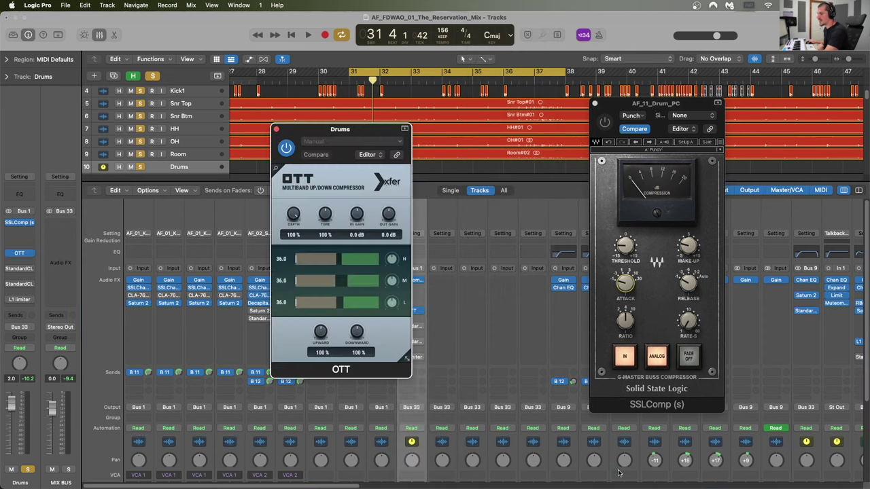
Move the OTT window clear of the Drums strip, play the drums, and lower OTT's input gain to -2.9 dB.
drag(351, 132, 382, 131)
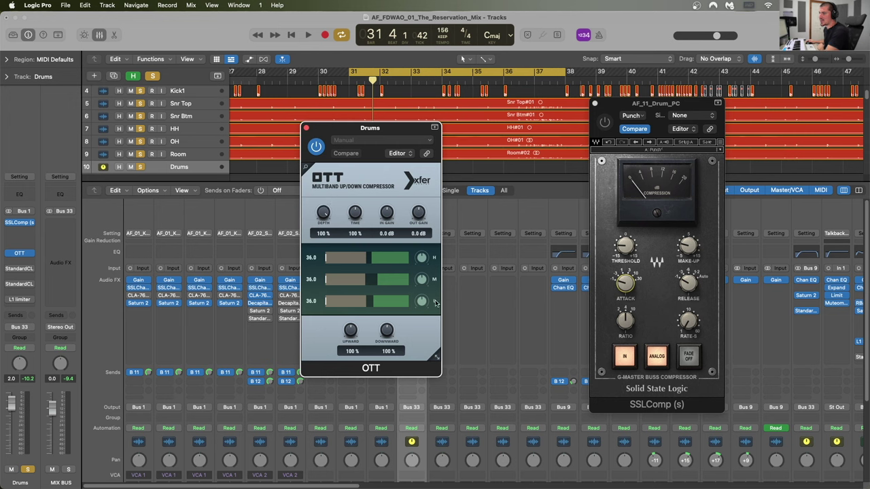
drag(385, 131, 395, 134)
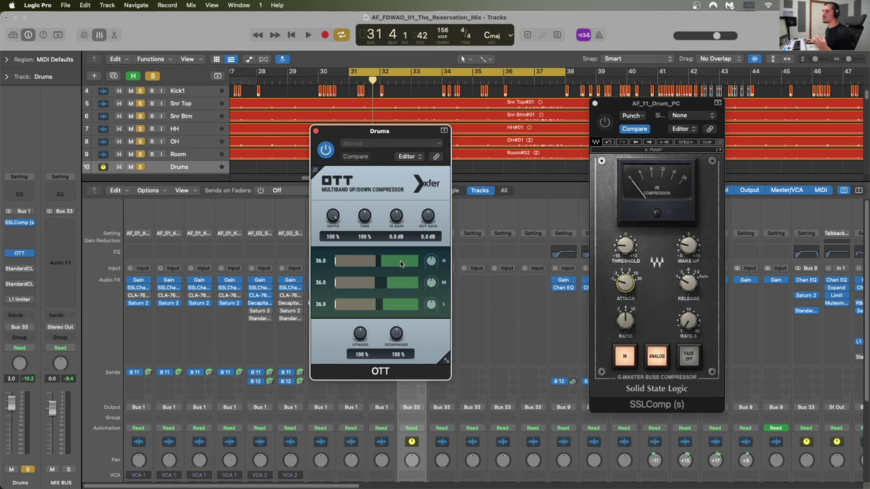
drag(398, 132, 520, 119)
key(space)
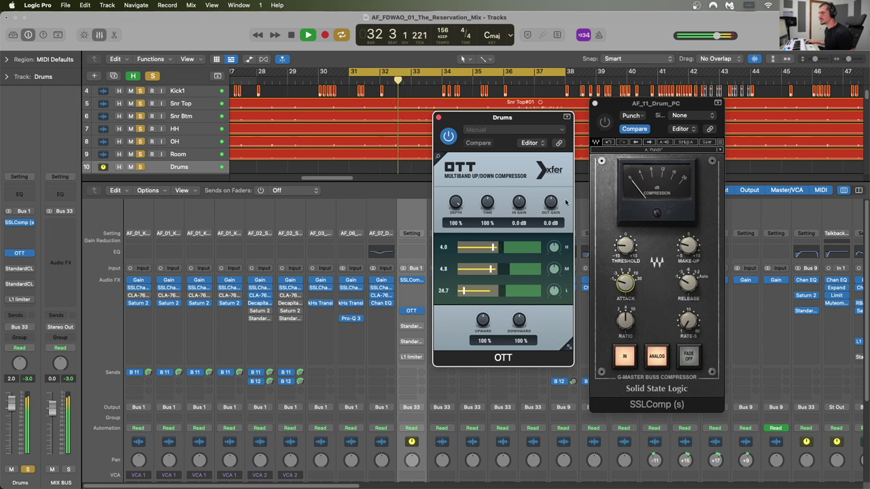
drag(520, 204, 521, 216)
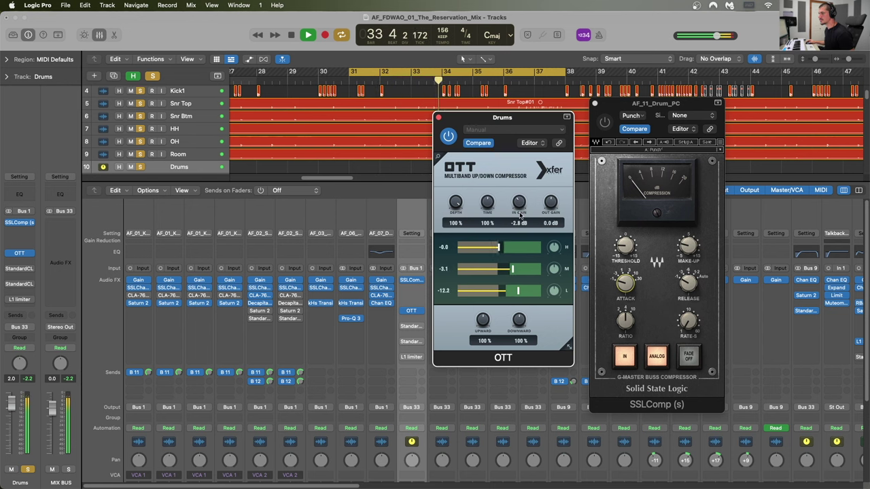
key(space)
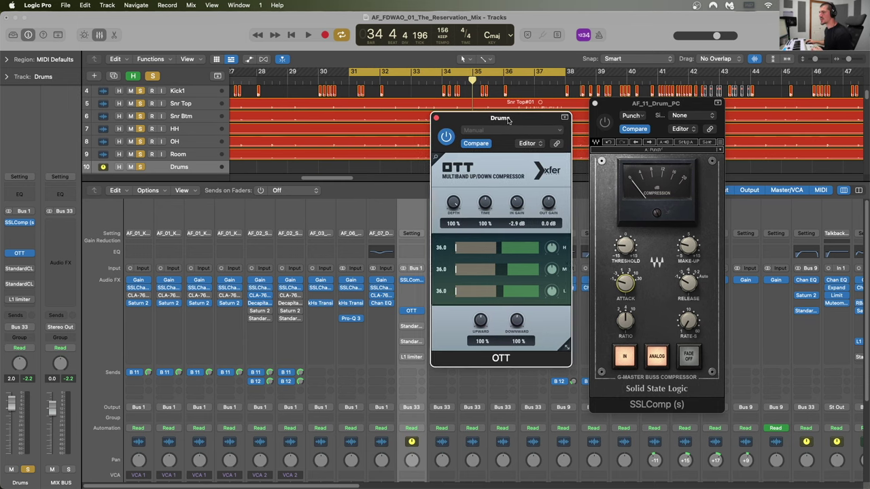
drag(510, 119, 511, 119)
Reset the Drums peak level, replay the drums, and lower OTT's output gain to -6.3 dB to match levels.
scroll(426, 388, down, 5)
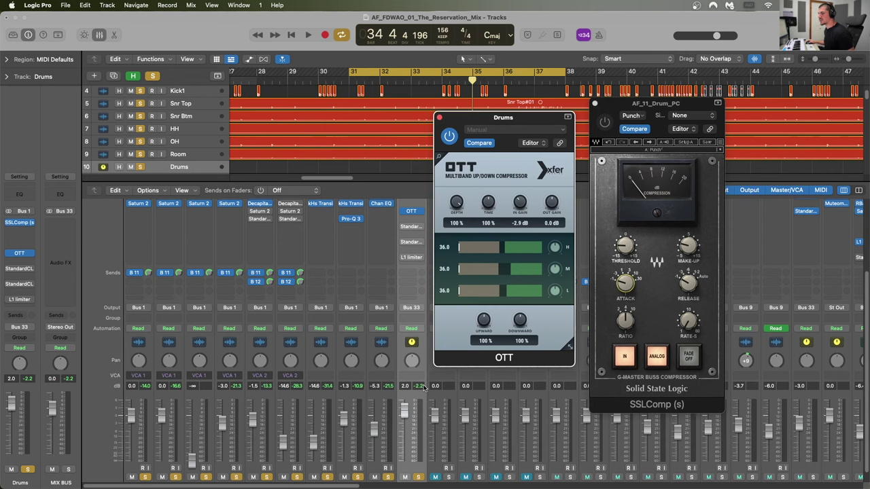
scroll(423, 387, down, 2)
click(421, 375)
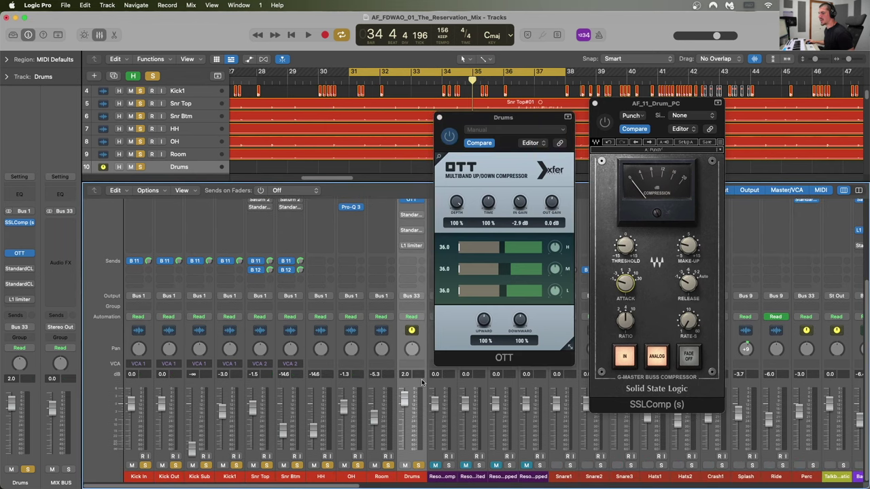
drag(457, 121, 462, 123)
key(space)
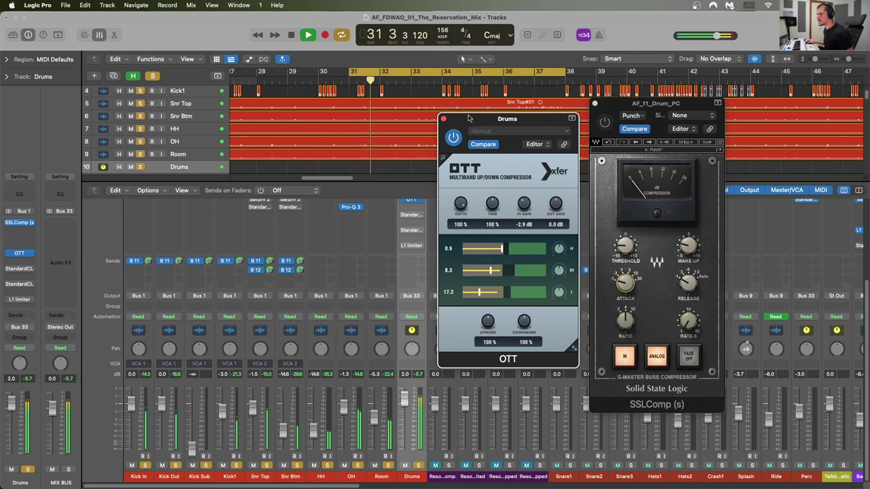
drag(555, 205, 555, 221)
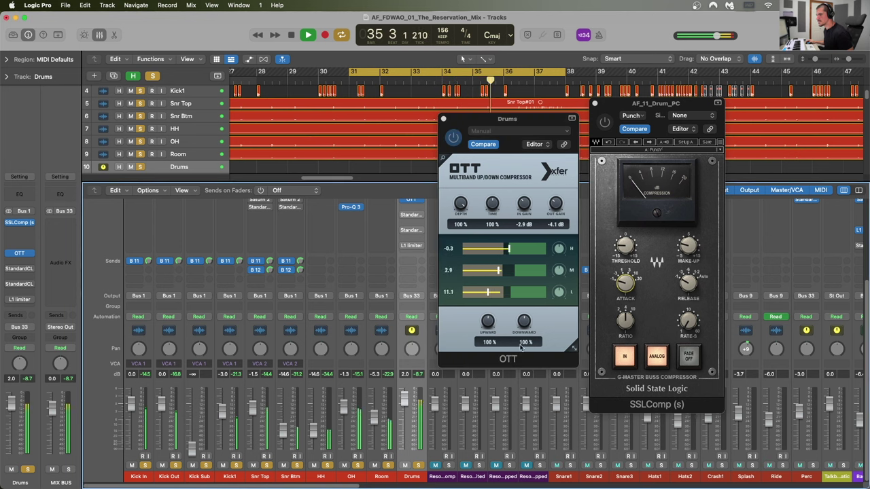
drag(557, 203, 559, 212)
click(484, 374)
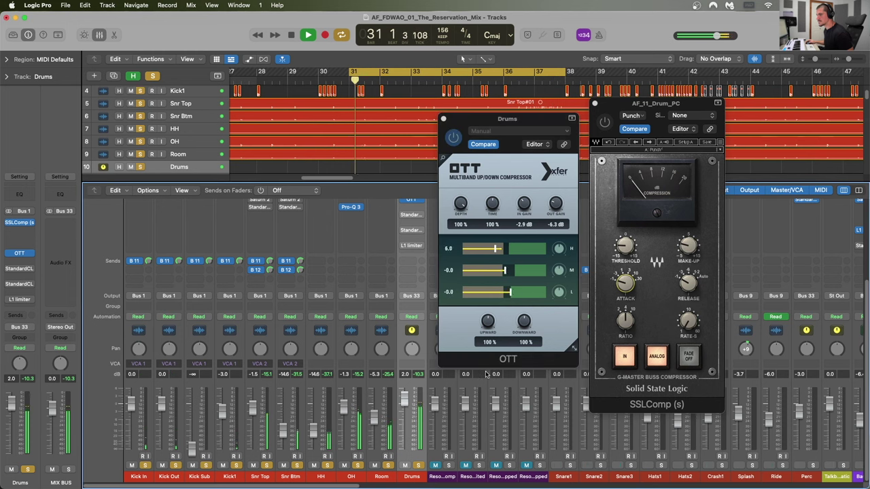
Compare the drums with OTT bypassed and enabled using a fresh Drums peak reading, and stop playback.
click(507, 127)
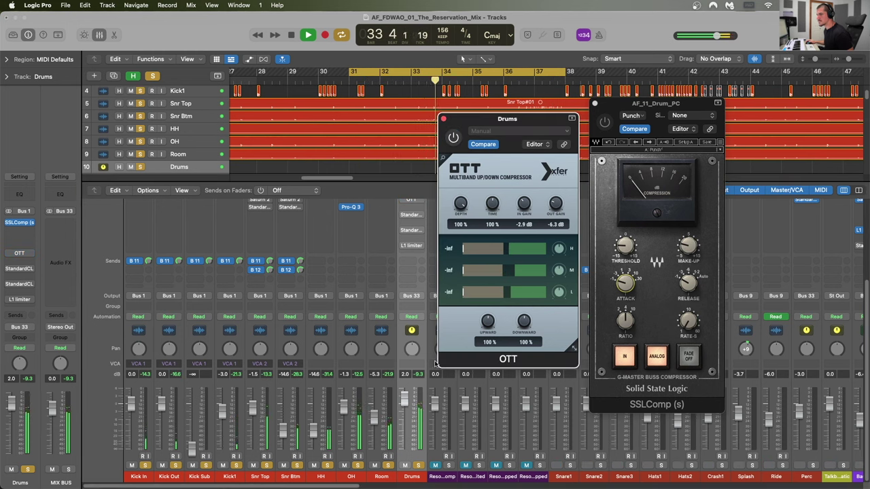
click(427, 376)
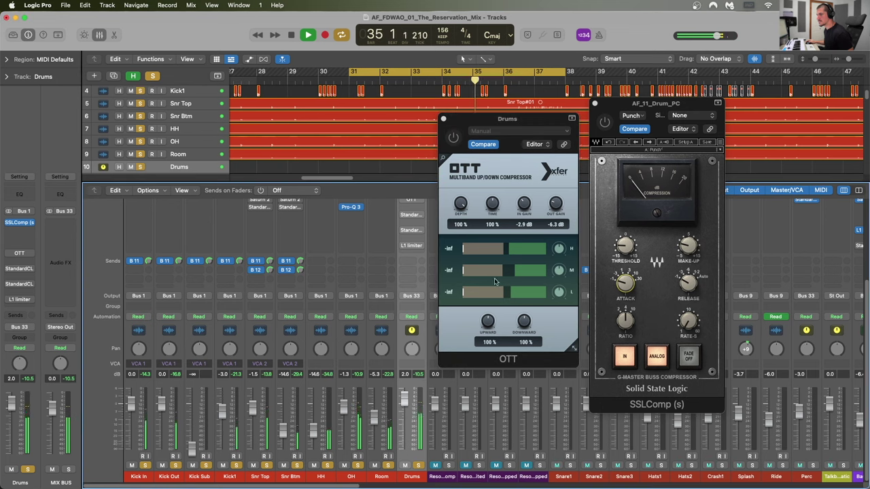
click(453, 138)
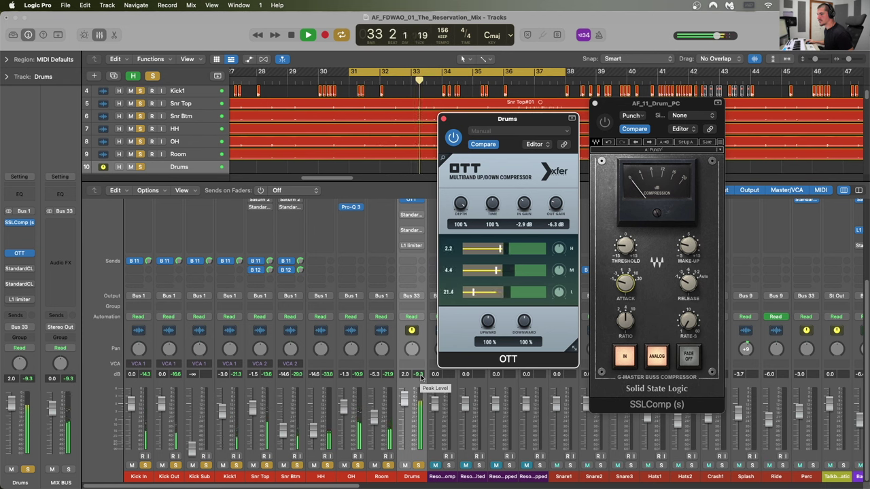
key(space)
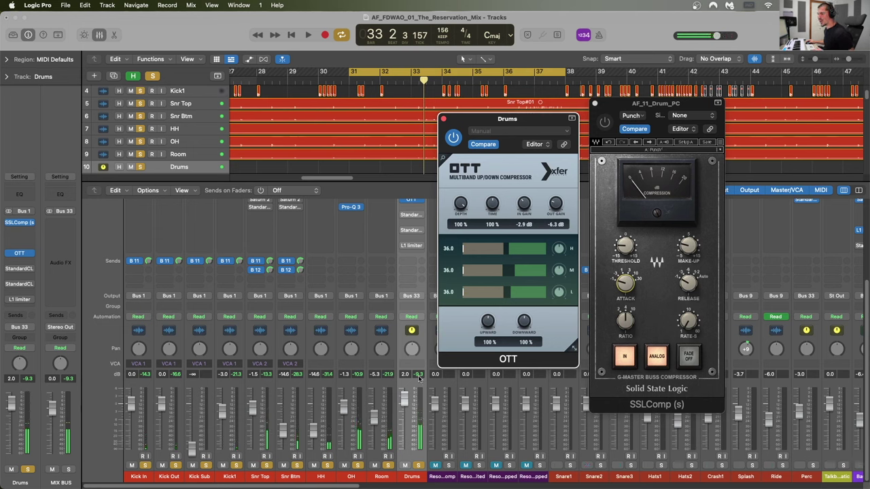
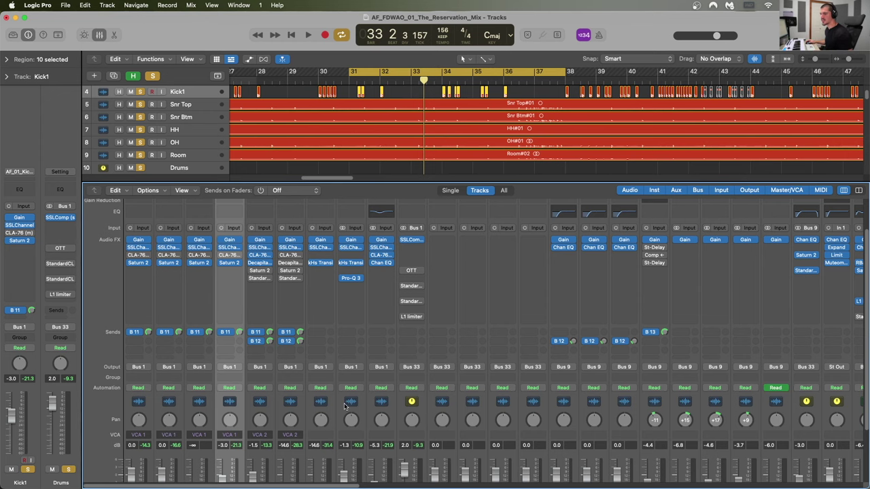
Open the SSLChannel plug-in on Kick1 to examine its channel-level compression, and close it.
scroll(293, 401, down, 5)
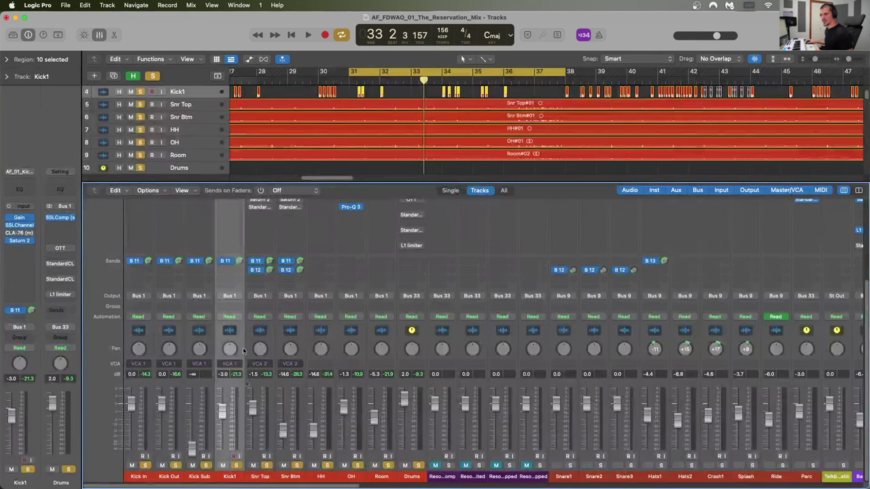
scroll(239, 340, up, 5)
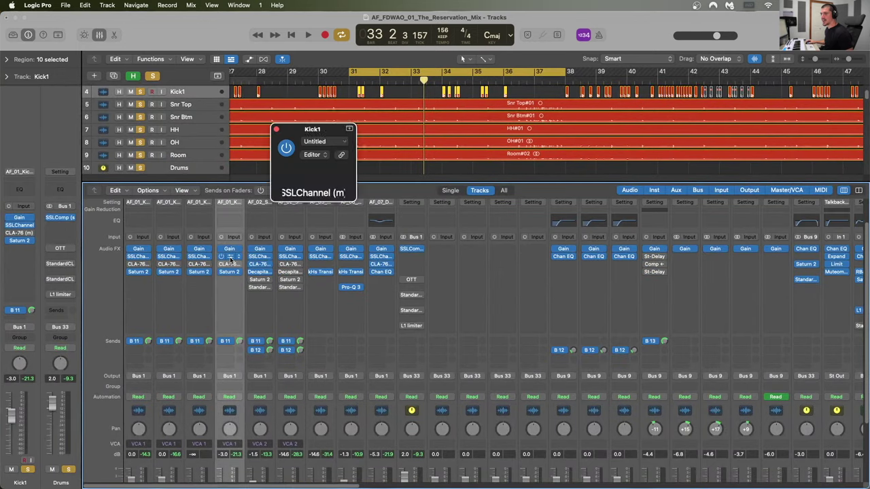
click(230, 257)
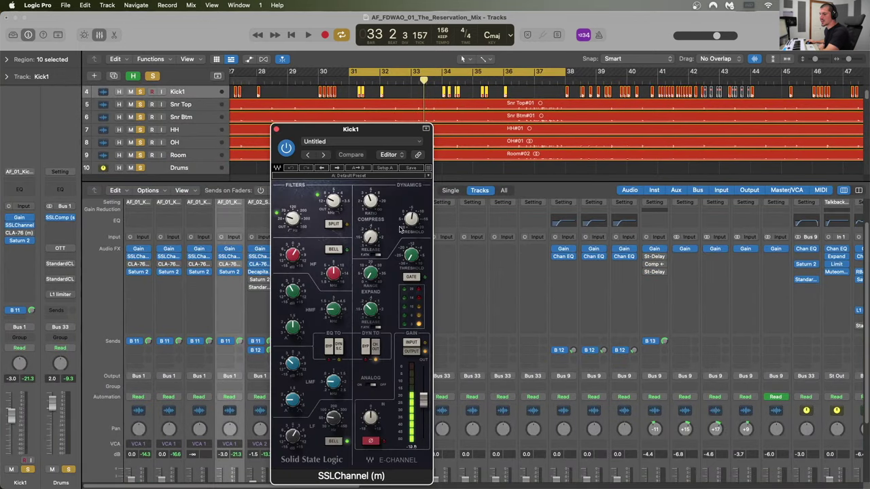
click(277, 130)
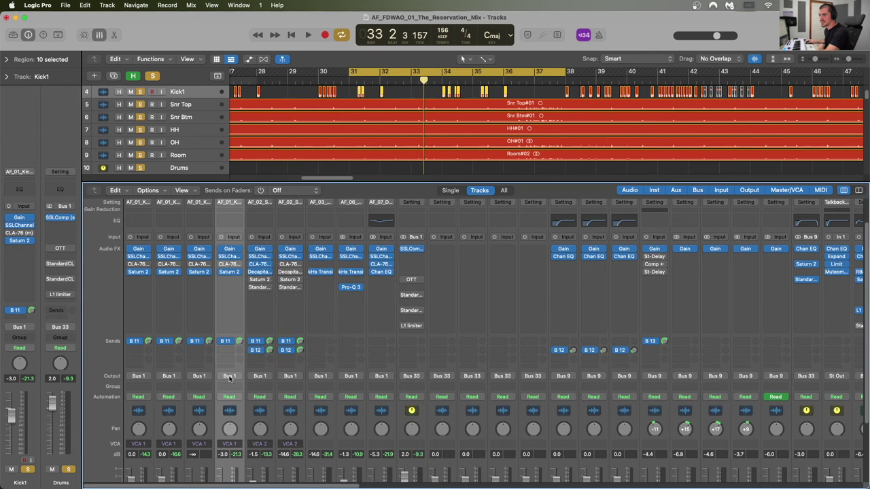
Examine the signal path from the Drums bus through MIX BUS to Stereo Out, viewing the SSLComp on Stereo Out.
mouse_move(412, 251)
click(418, 407)
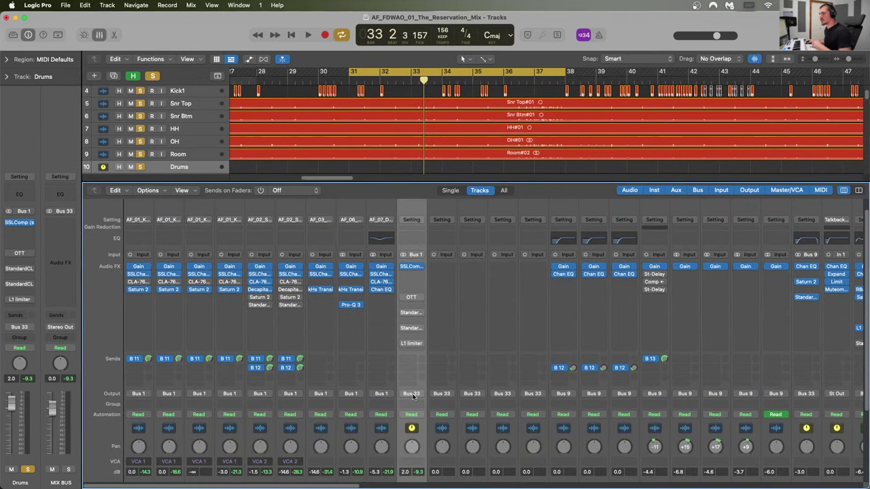
scroll(413, 396, right, 10)
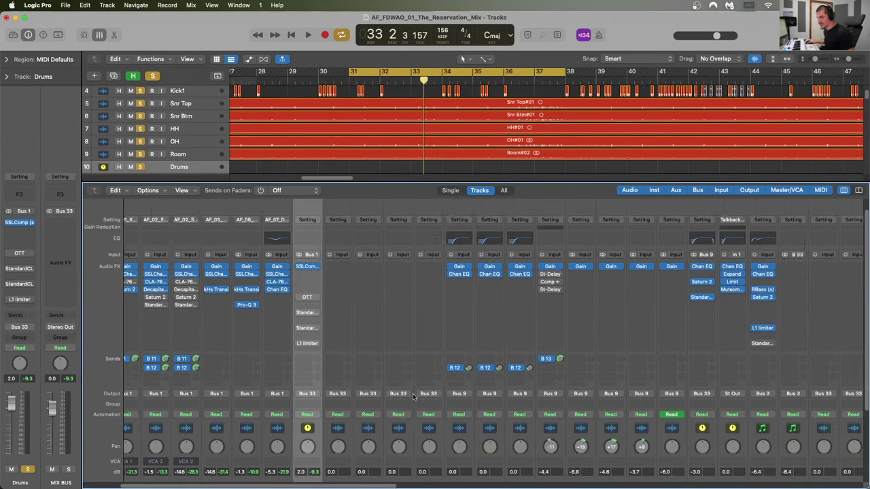
scroll(414, 397, right, 8)
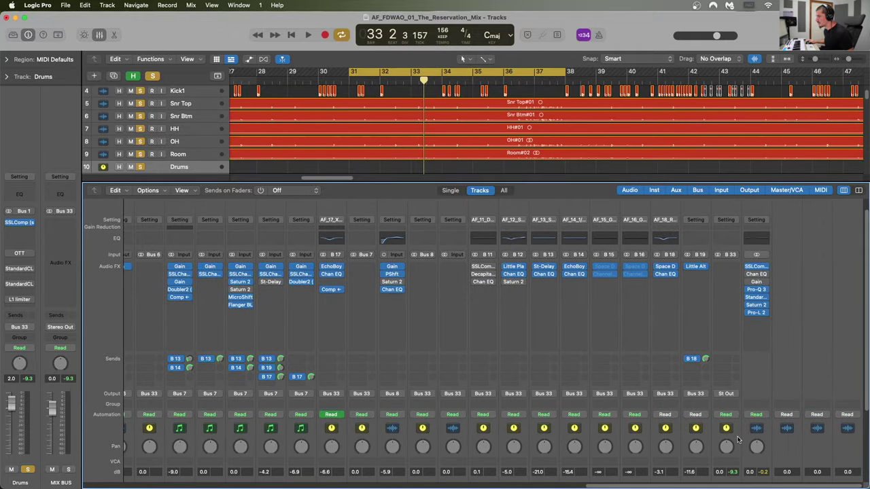
click(739, 440)
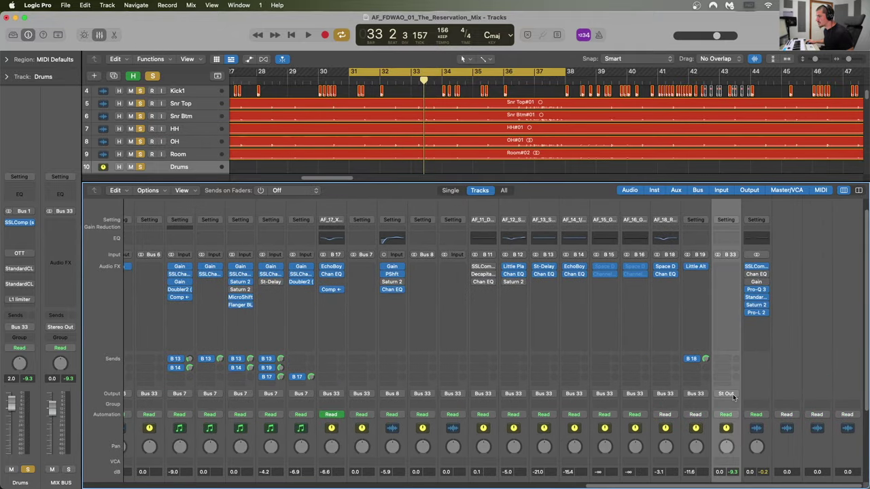
click(759, 267)
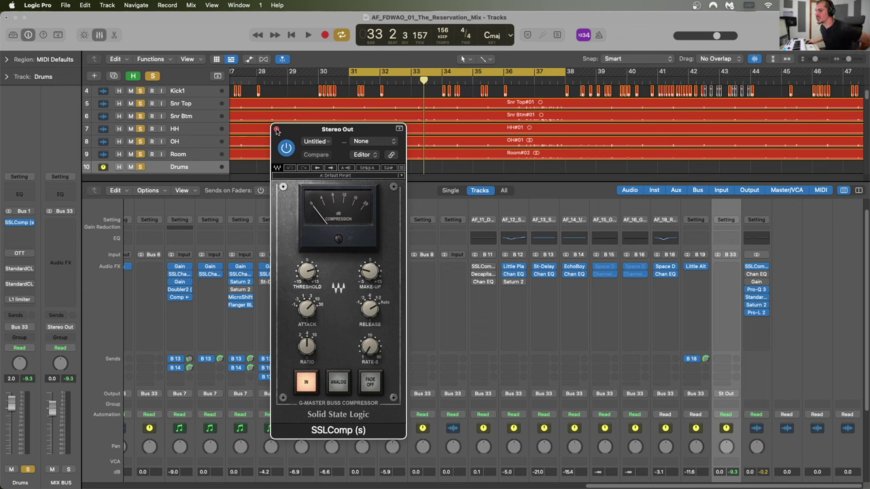
click(276, 130)
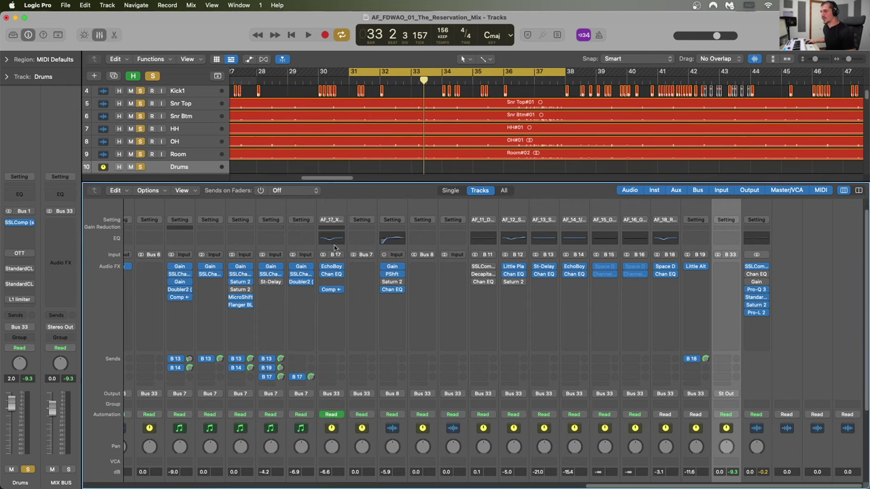
Clear the drum solos, solo the Synths bus, and play it with its effect slots in view.
scroll(411, 341, down, 5)
scroll(411, 341, left, 2)
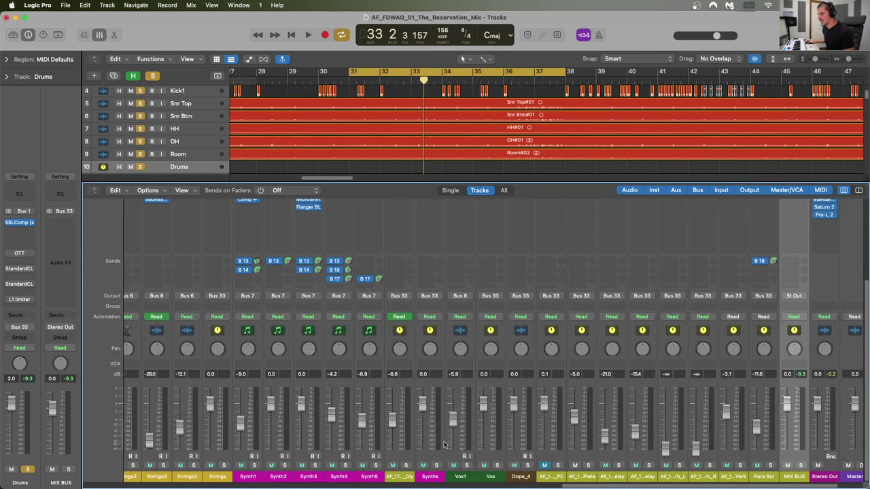
click(440, 350)
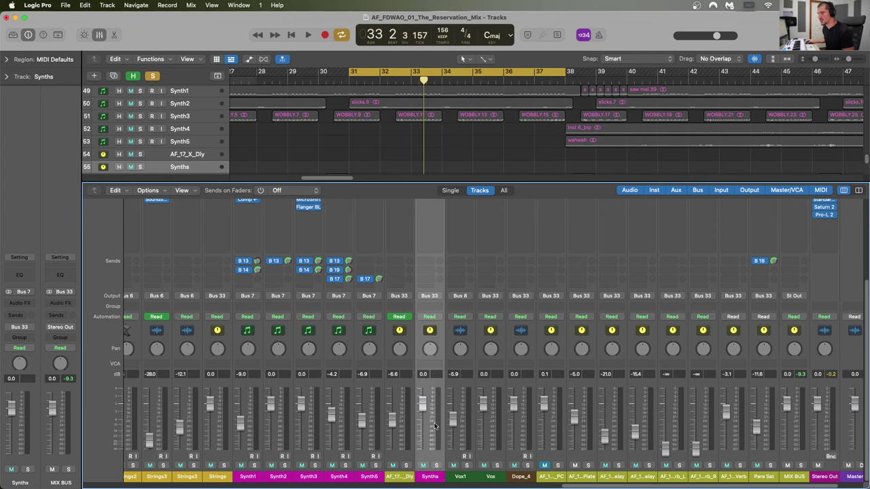
click(152, 75)
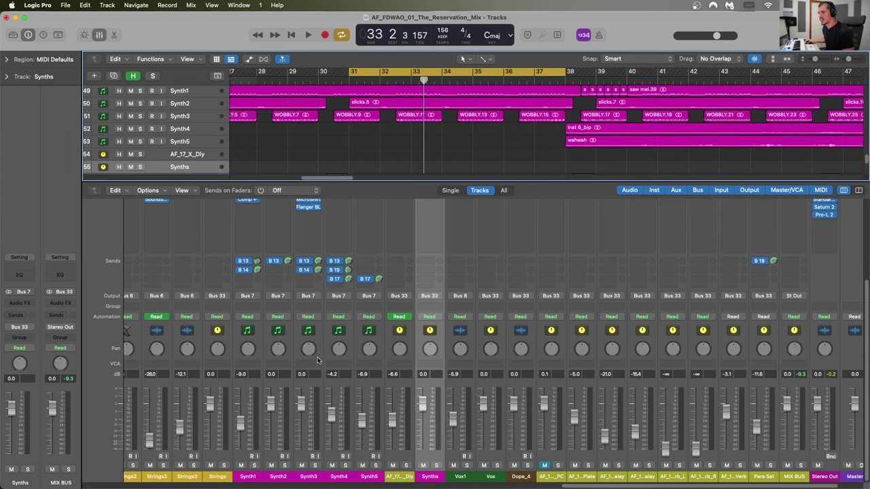
click(436, 466)
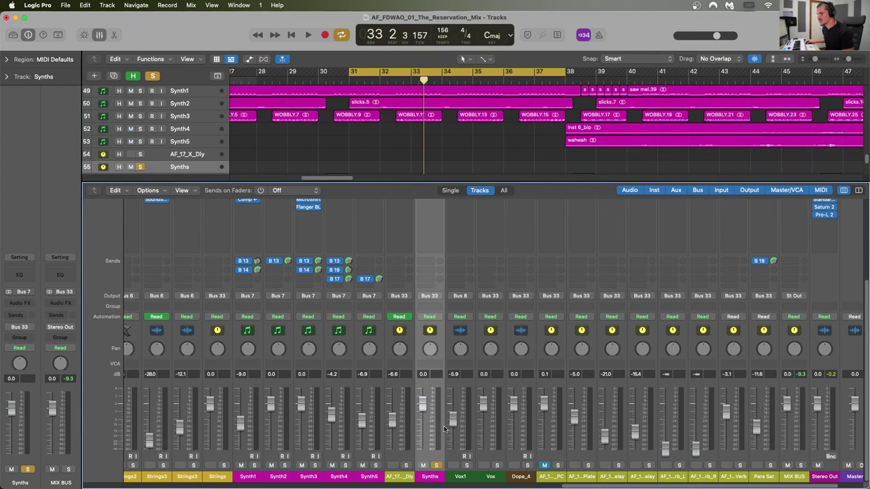
key(space)
scroll(435, 258, up, 5)
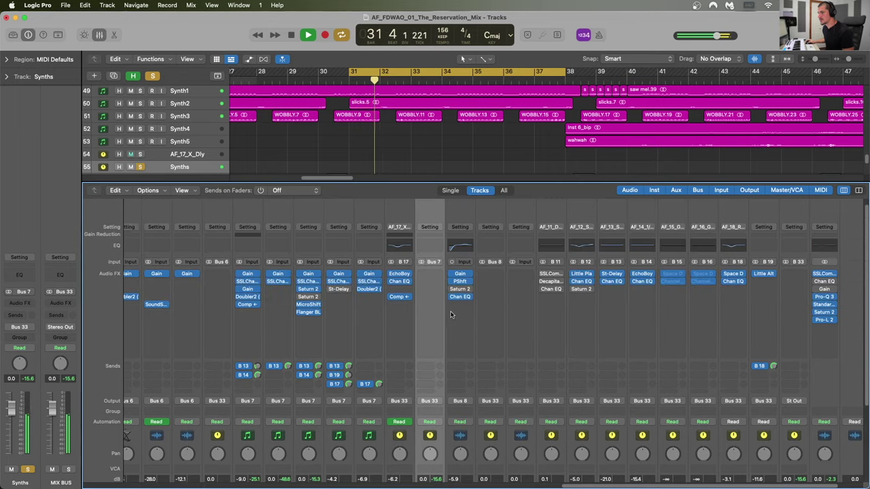
Insert a Compressor in the first audio effect slot of the Synths bus and move its window off the mixer channels.
click(428, 275)
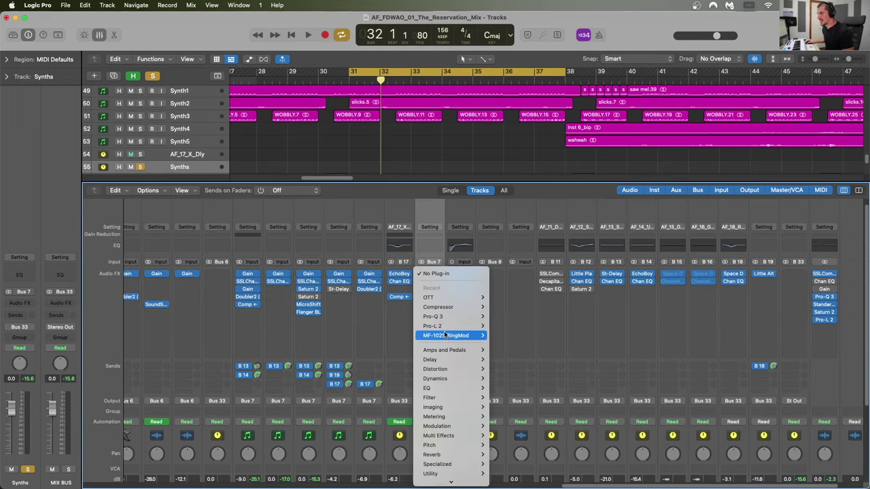
mouse_move(446, 311)
click(501, 306)
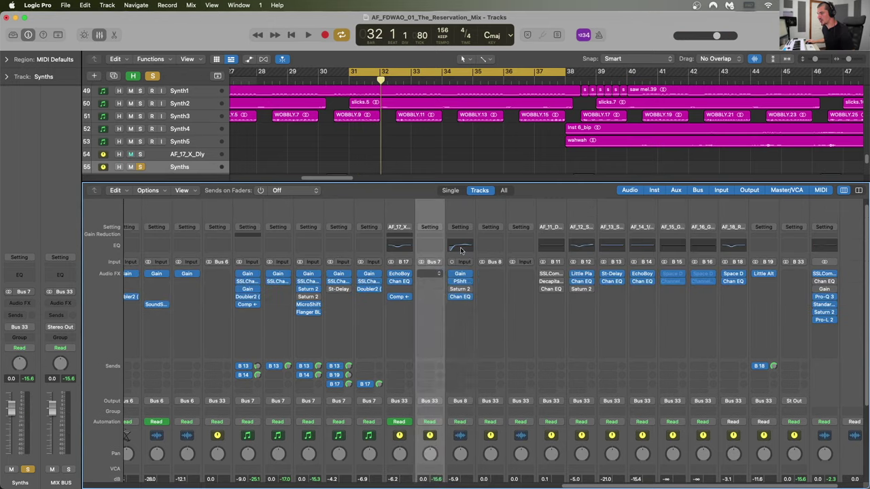
drag(467, 136, 706, 83)
During playback, set the first Synths compressor's ratio to about 4.4:1 and its threshold to -24.0 dB.
key(space)
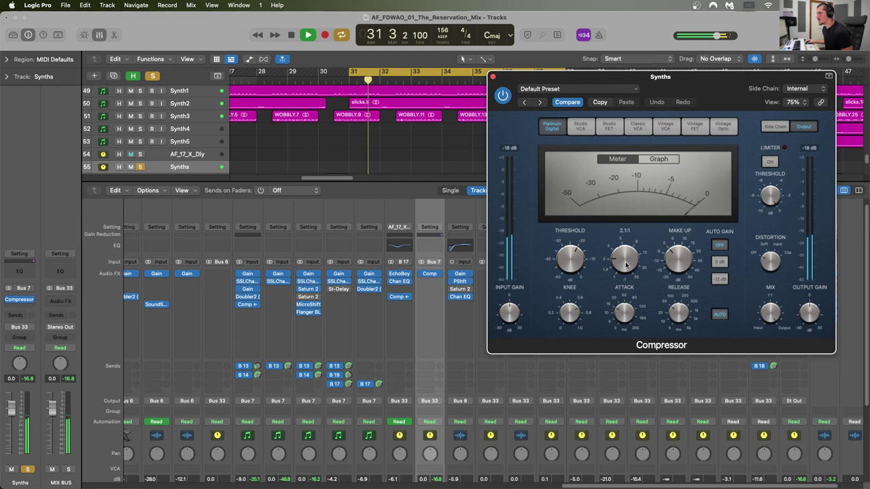
drag(628, 259, 627, 247)
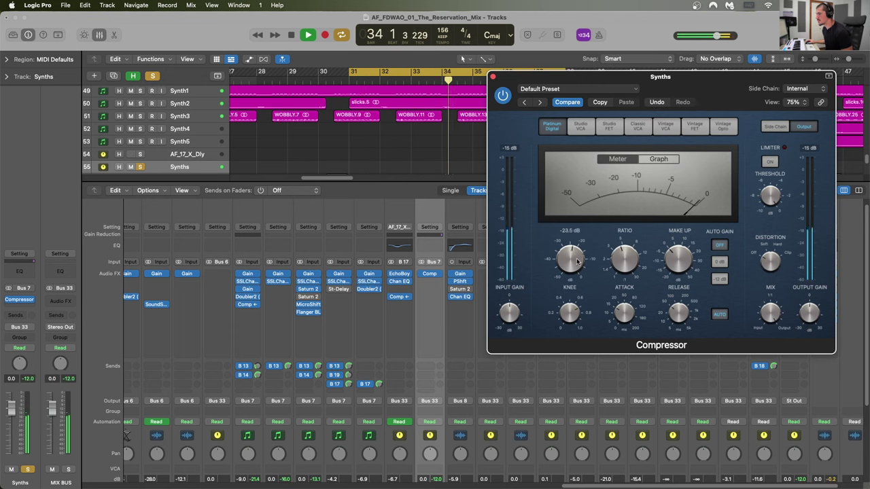
drag(579, 264, 580, 265)
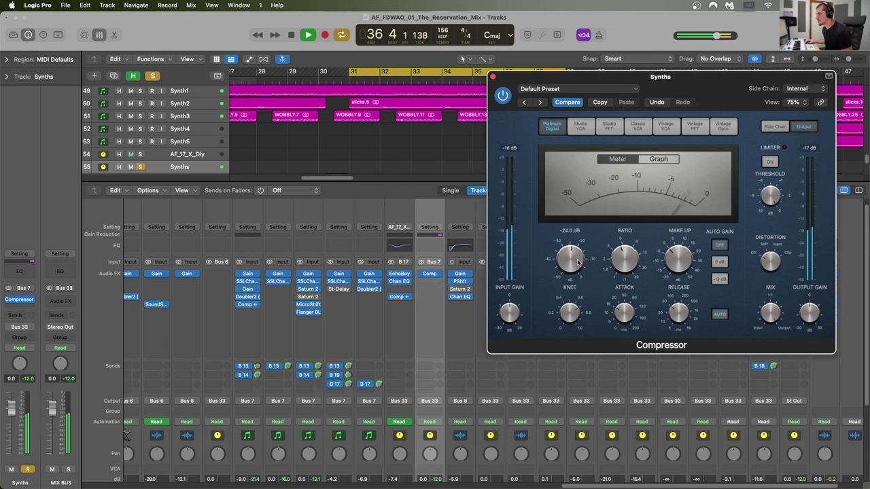
key(space)
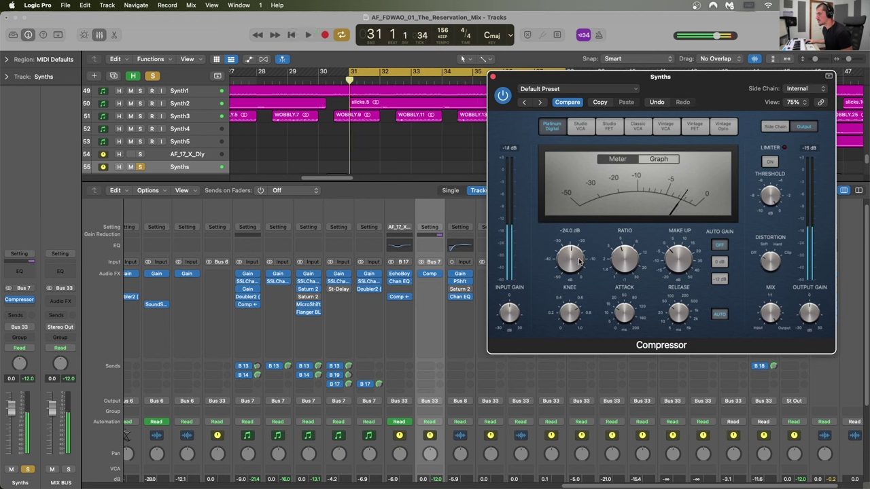
Duplicate the Synths compressor into the second slot and set the copy's threshold to -25.5 dB during playback.
drag(430, 274, 430, 283)
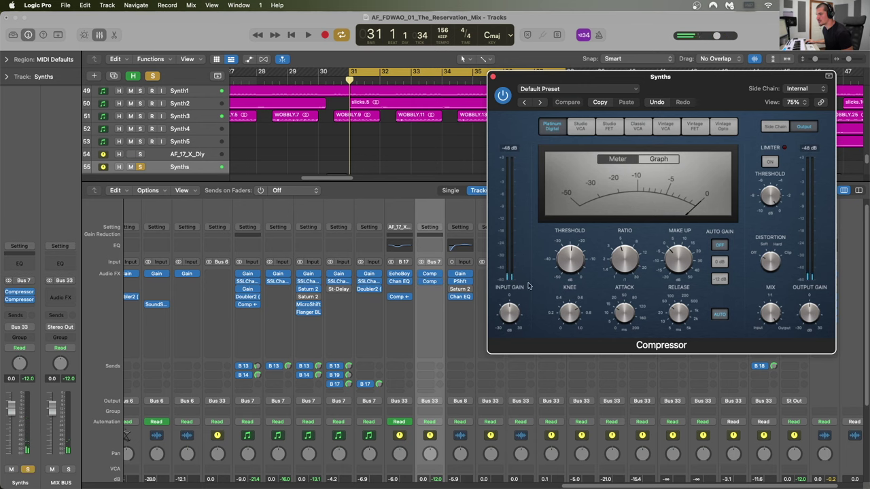
click(430, 283)
key(space)
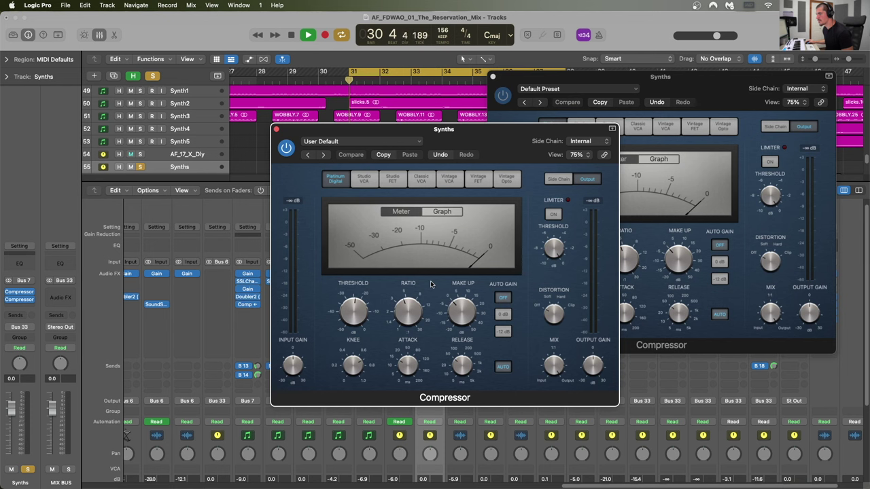
mouse_move(353, 317)
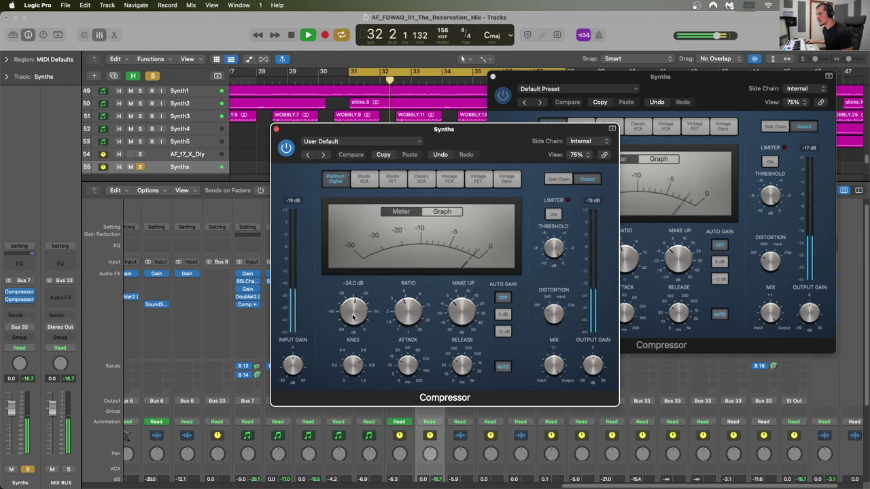
drag(353, 317, 353, 322)
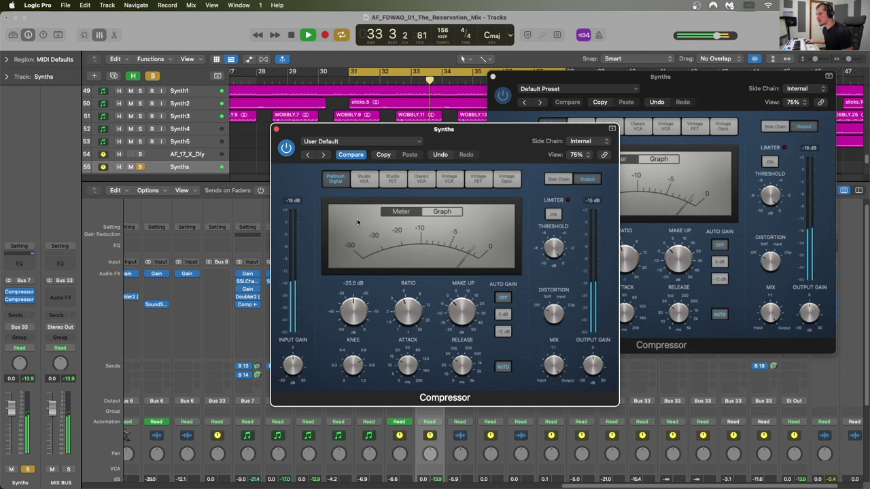
drag(440, 133, 690, 199)
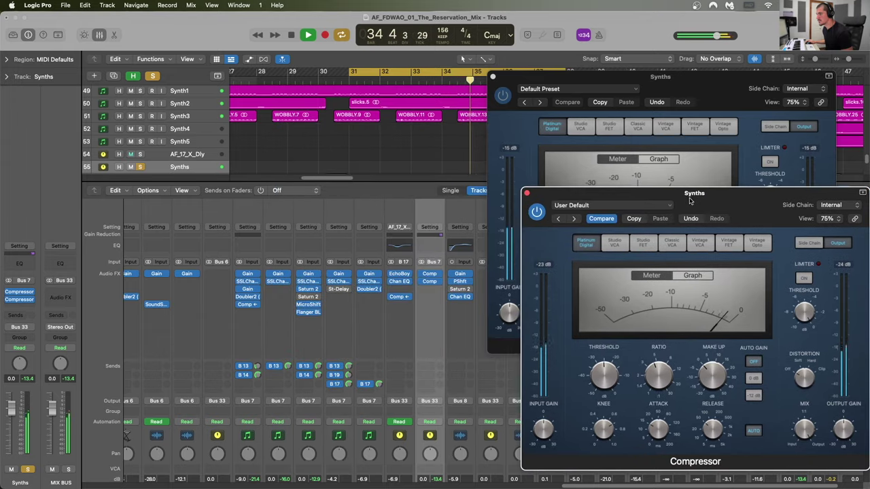
Copy the second compressor into the third slot of the Synths bus and compare all three bypassed and active during playback.
key(space)
drag(430, 282, 429, 290)
key(space)
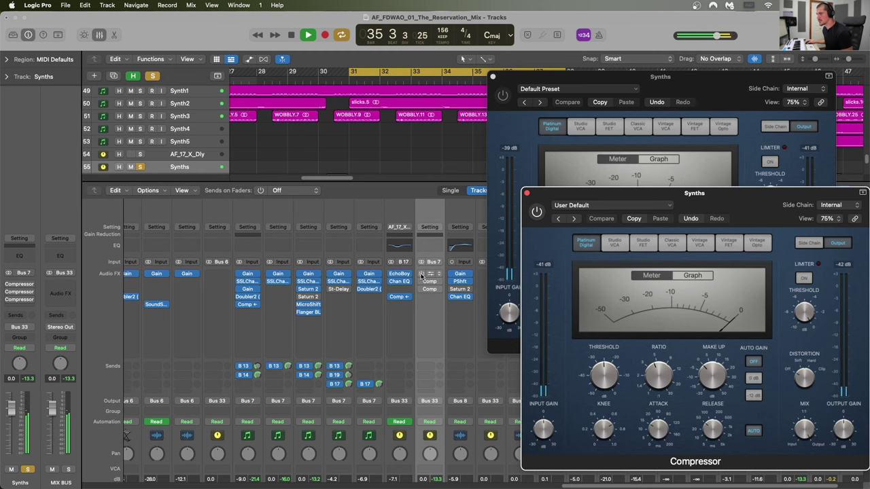
click(423, 275)
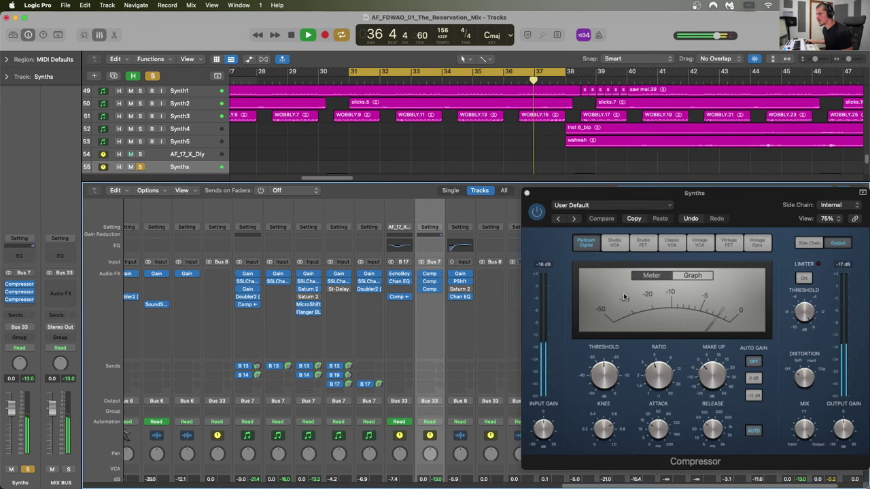
click(625, 297)
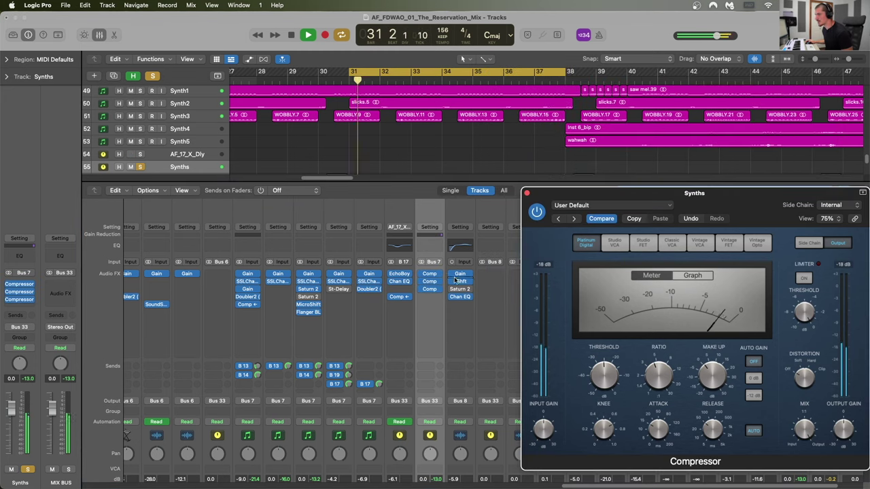
key(super+w)
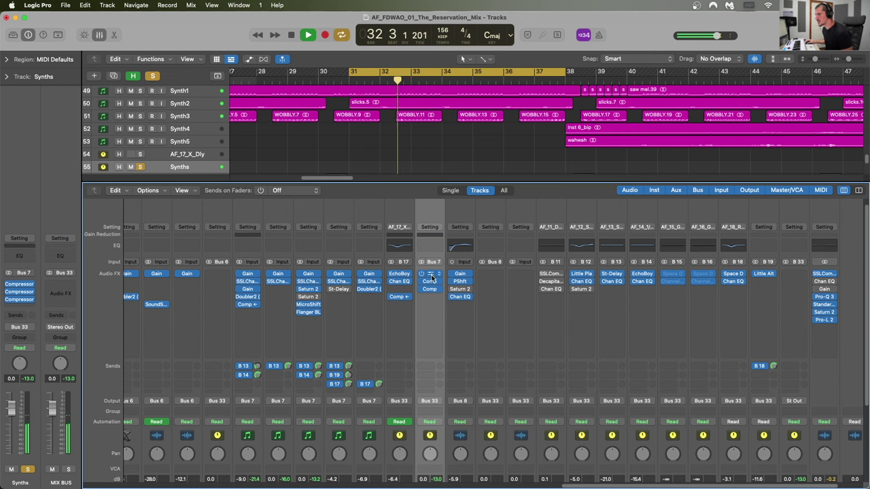
Set the first Synths compressor's make-up gain to 0.5 dB and compare all three compressors bypassed and active.
click(430, 275)
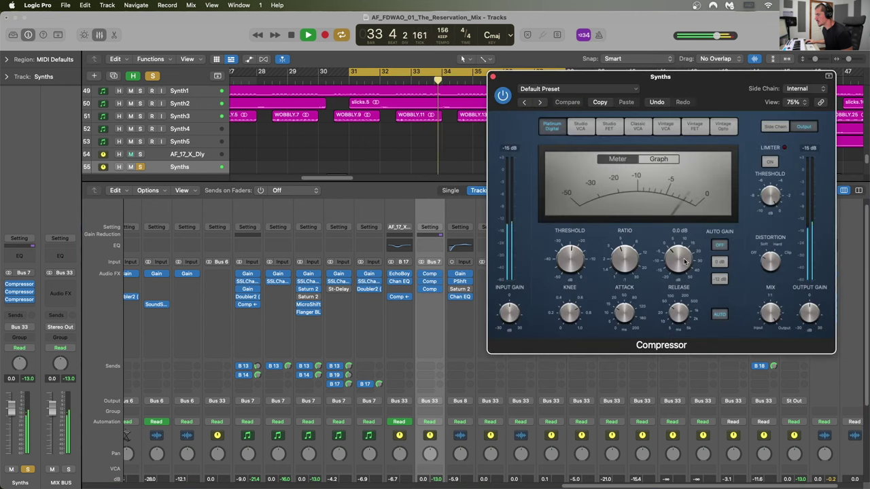
drag(684, 262, 685, 259)
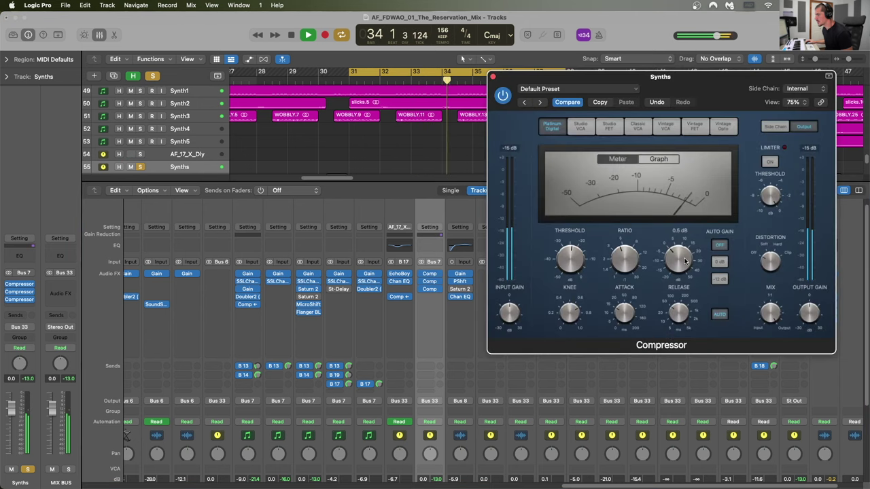
click(422, 274)
click(422, 274)
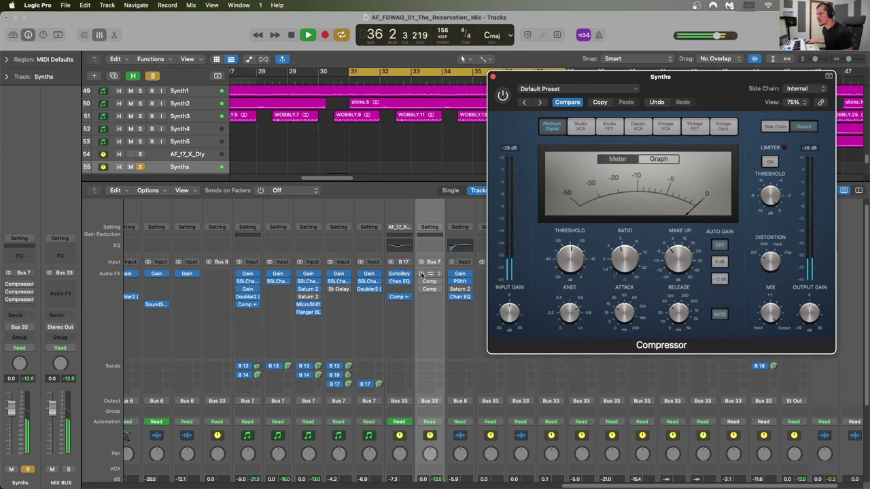
click(422, 274)
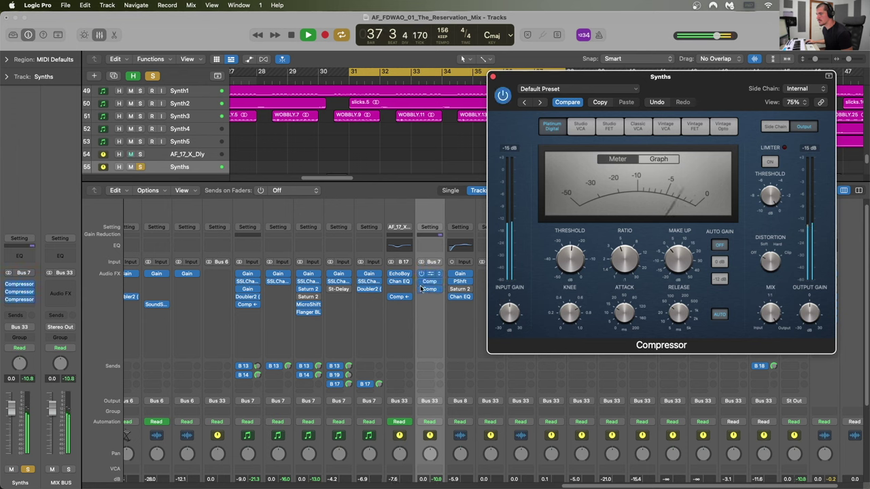
Show all three Synths compressors' windows and arrange them to examine their settings against each other.
drag(433, 290, 431, 275)
click(430, 275)
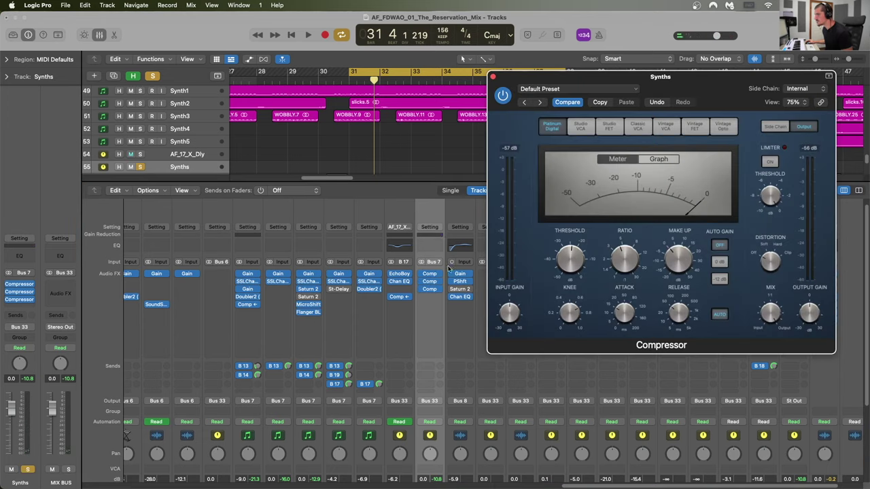
click(432, 282)
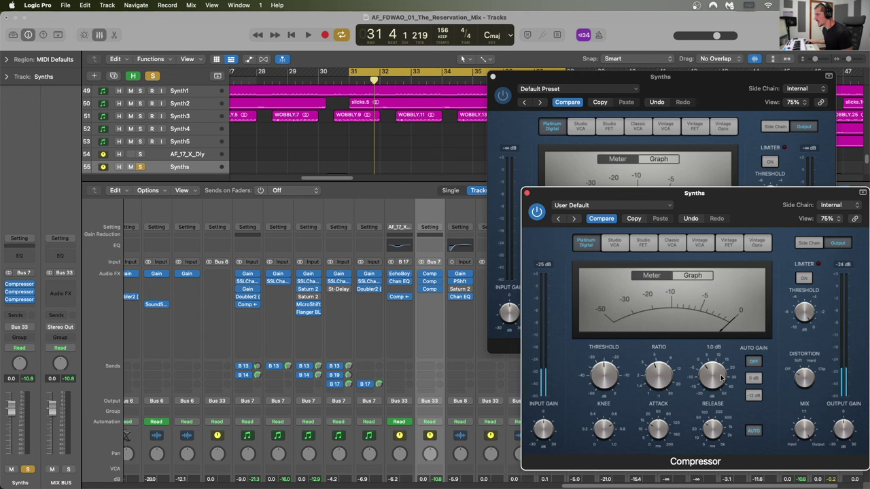
click(436, 284)
drag(524, 127, 325, 131)
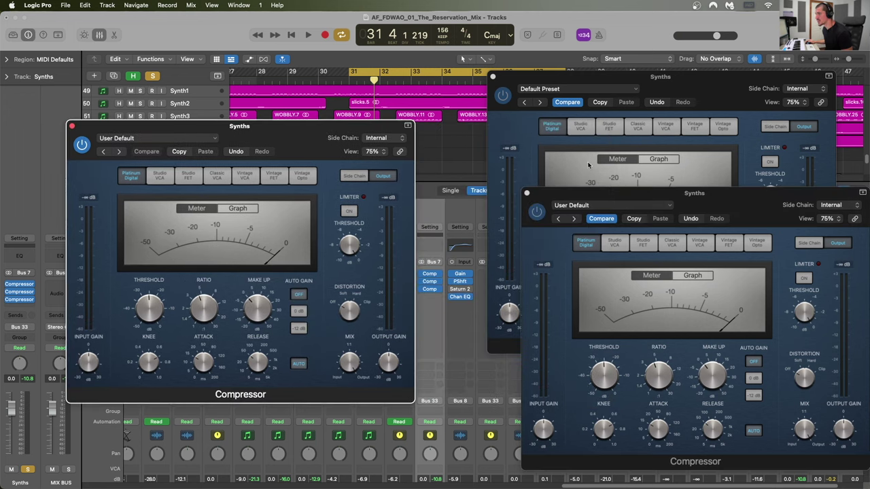
drag(576, 78, 375, 3)
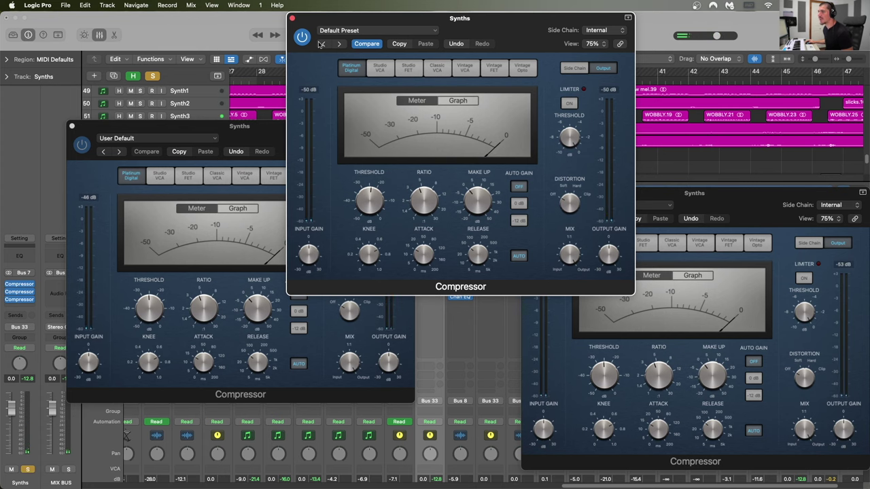
drag(293, 22, 477, 185)
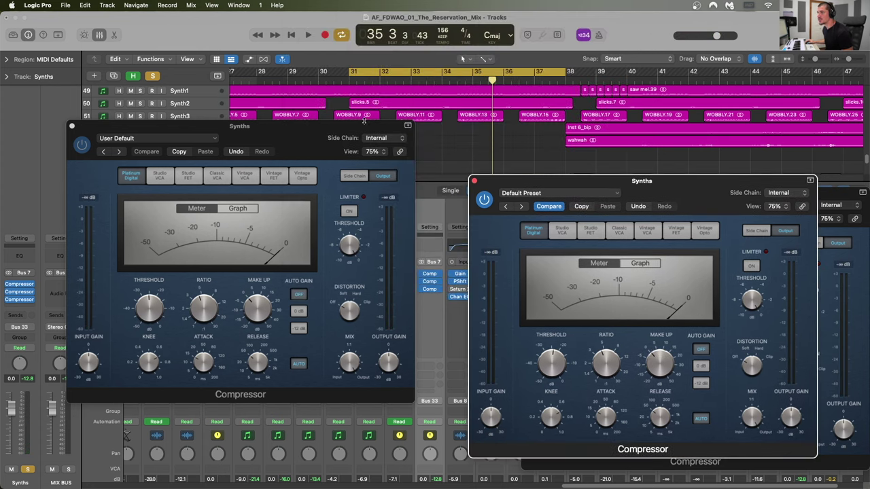
drag(388, 155, 806, 167)
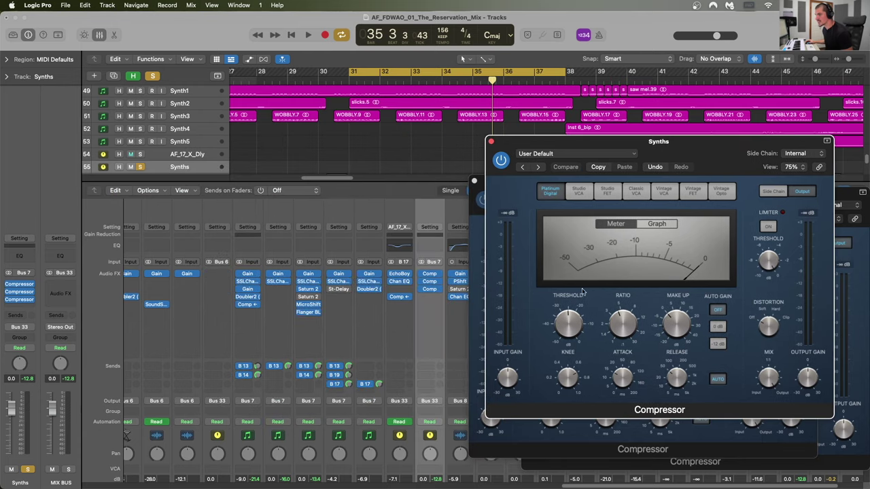
Bypass the three serial compressors on the Synths bus and insert another Compressor in a lower slot.
scroll(459, 381, down, 3)
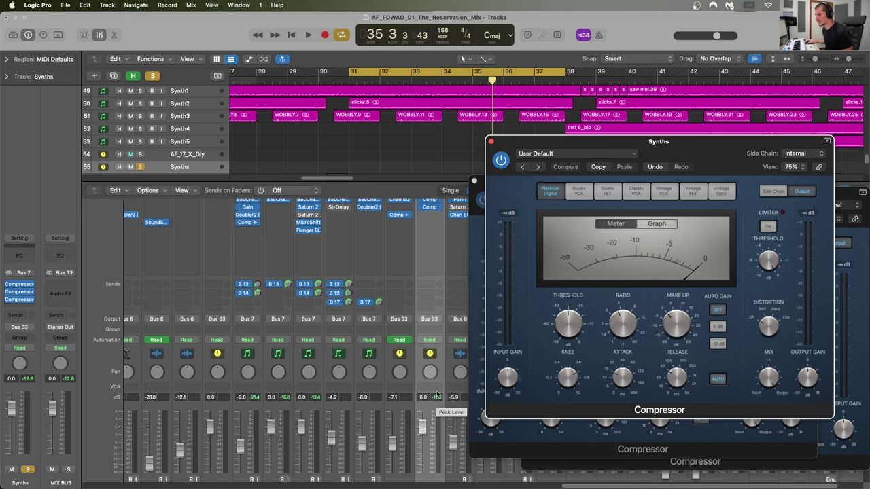
scroll(437, 396, up, 5)
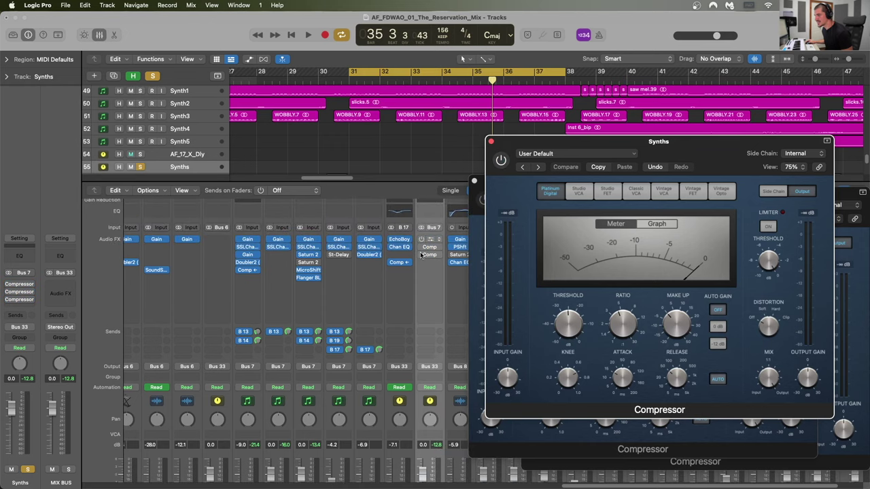
click(429, 292)
mouse_move(452, 317)
click(497, 317)
Turn off the new compressor's auto gain and match its ratio to the 4.4:1 of the serial compressors.
drag(518, 123, 301, 95)
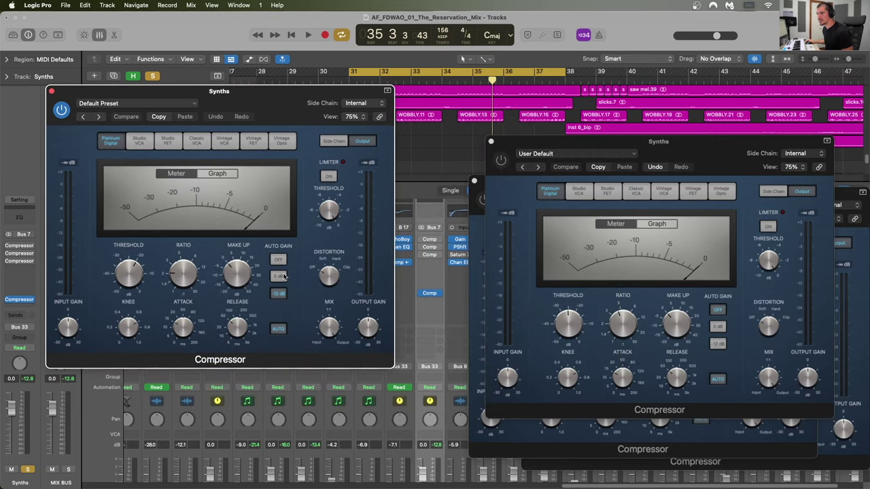
click(279, 260)
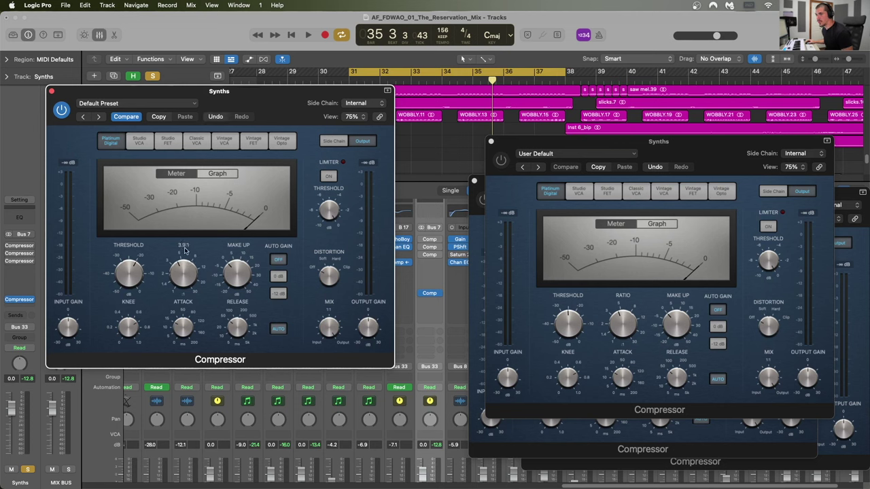
click(616, 327)
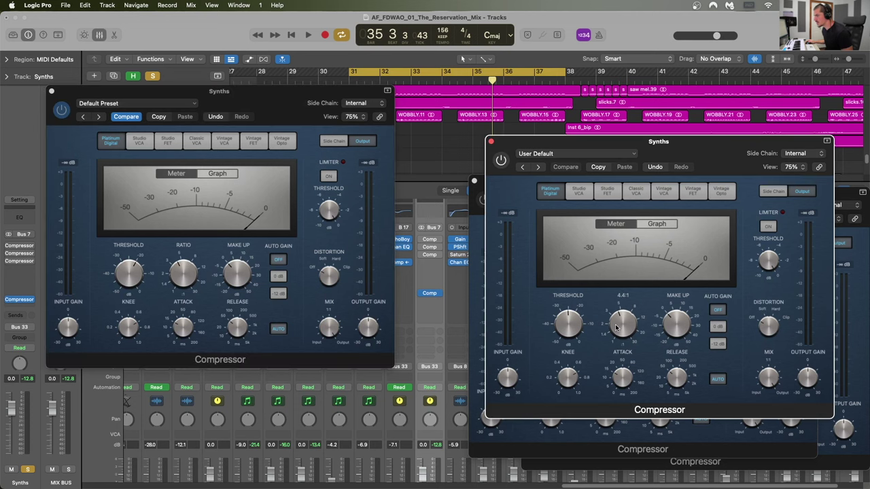
click(180, 274)
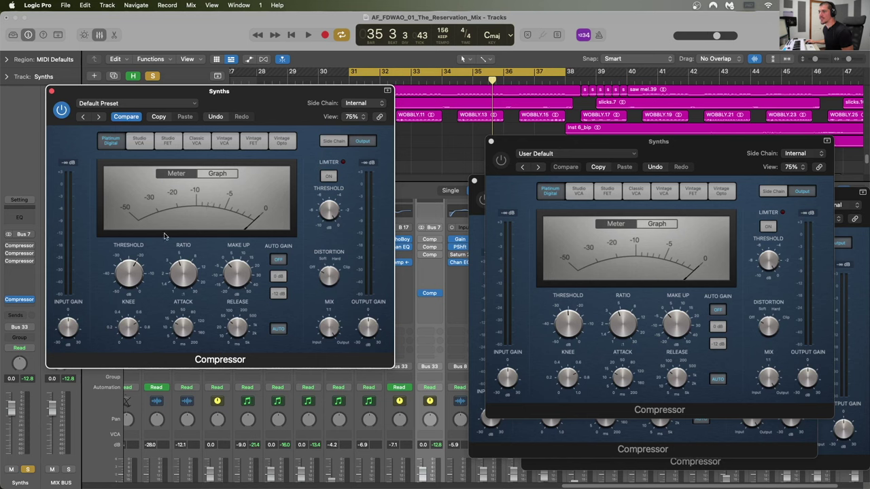
During playback, lower the new compressor's threshold to -34.0 dB.
key(space)
drag(127, 279, 130, 299)
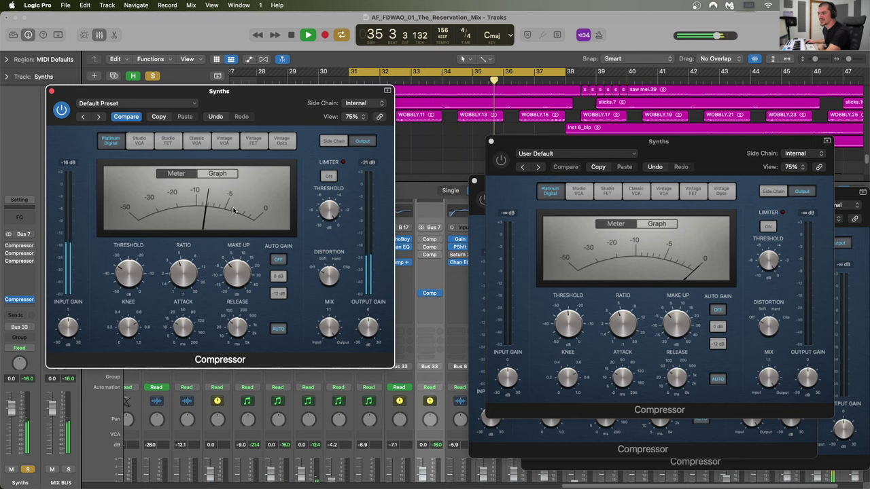
mouse_move(129, 266)
drag(129, 265, 131, 264)
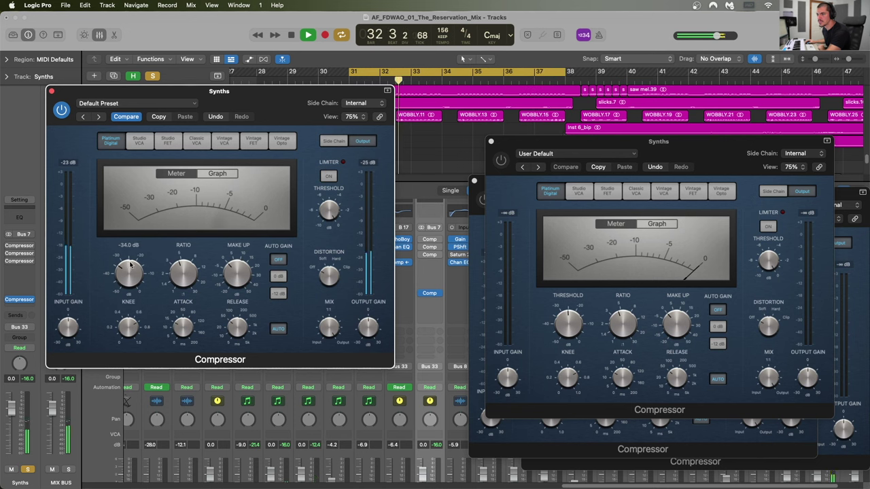
mouse_move(195, 251)
key(space)
Set the new compressor's make-up gain to 1.5 dB while the synths play.
mouse_move(247, 280)
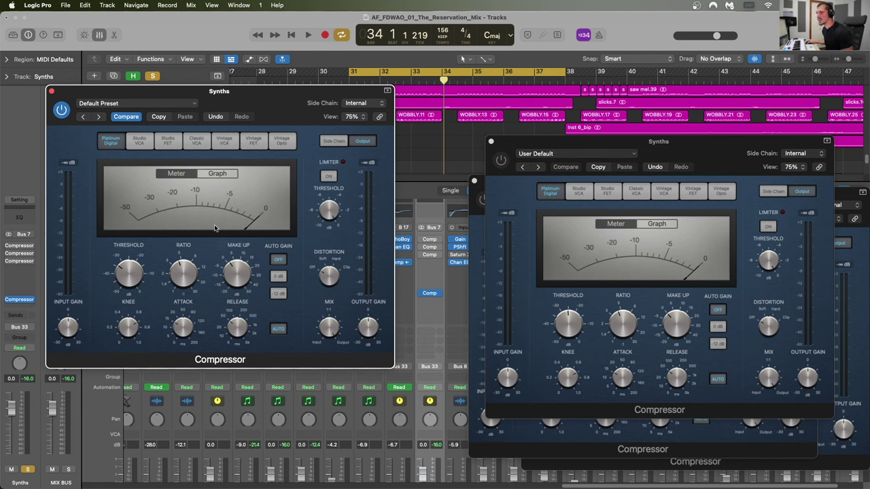
mouse_move(235, 270)
key(space)
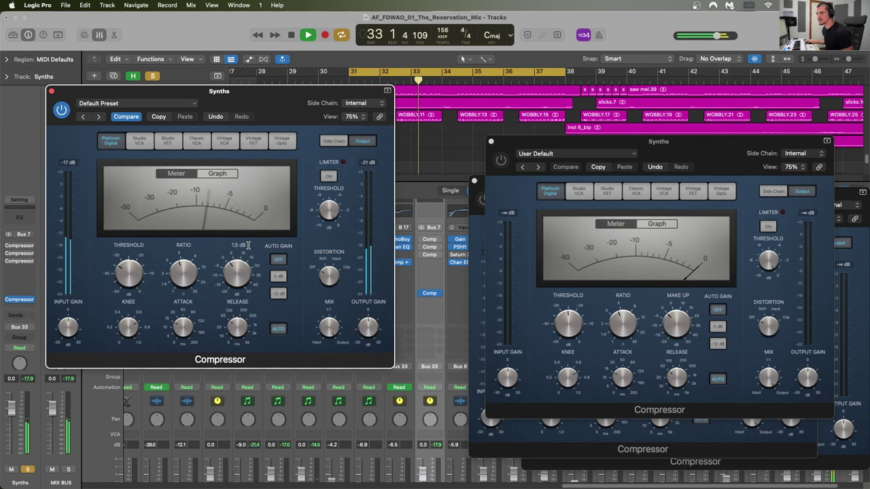
Compare the single heavier compressor with the three serial compressors on the Synths bus during playback by swapping which are bypassed.
mouse_move(118, 270)
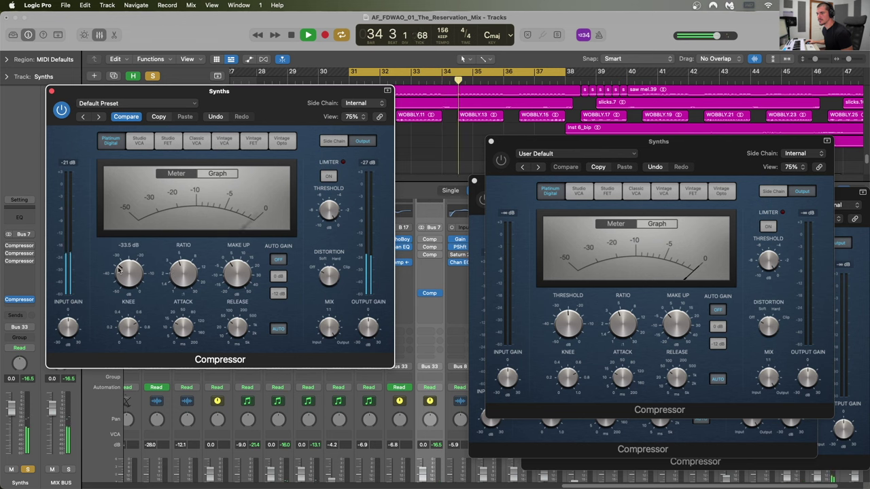
key(space)
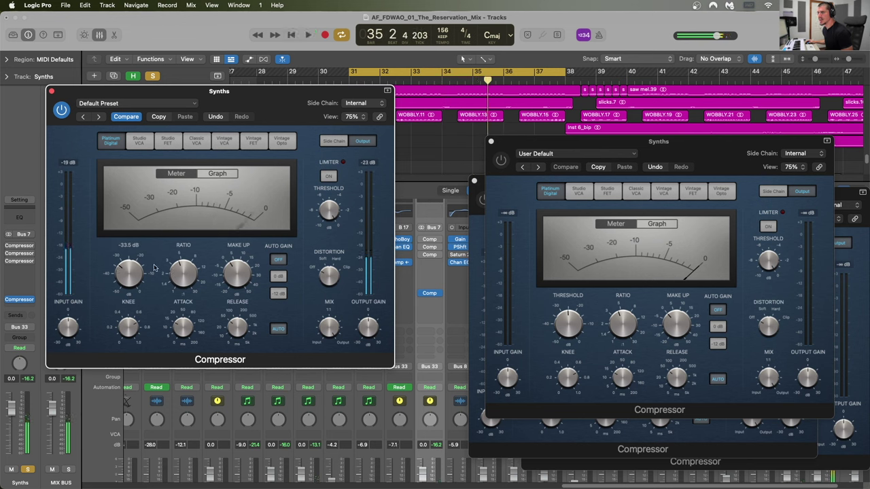
mouse_move(428, 295)
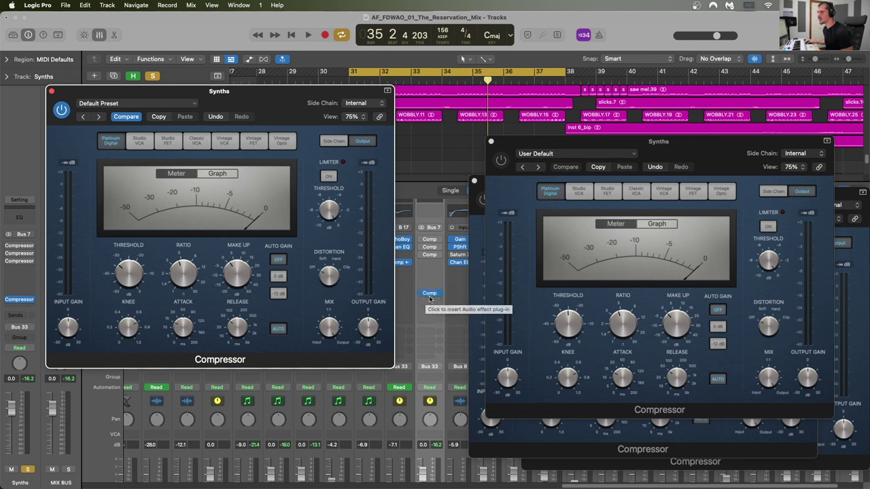
key(space)
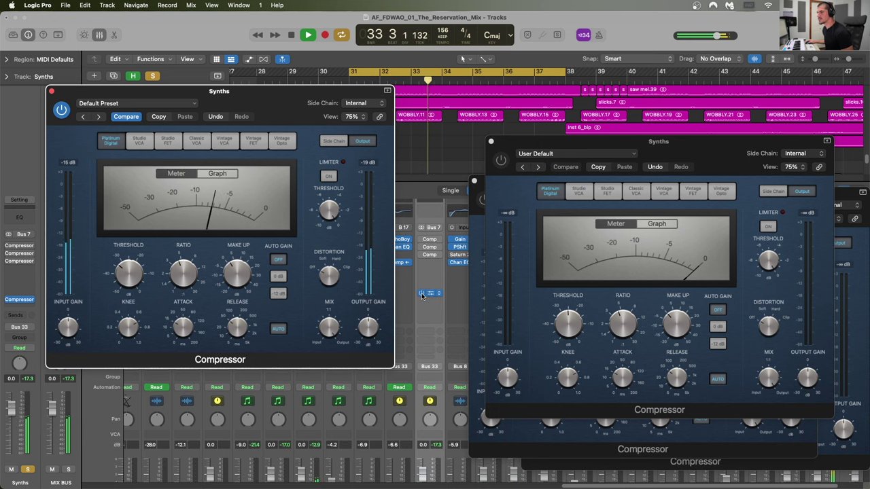
drag(423, 295, 423, 248)
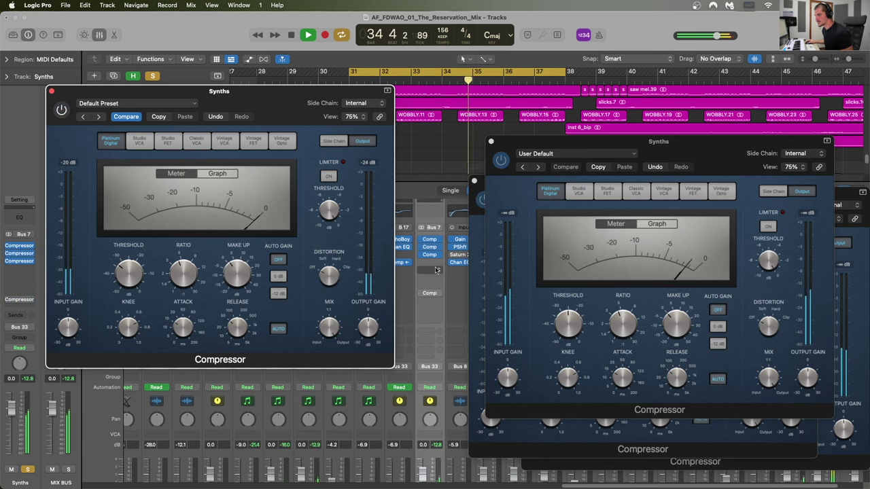
click(439, 454)
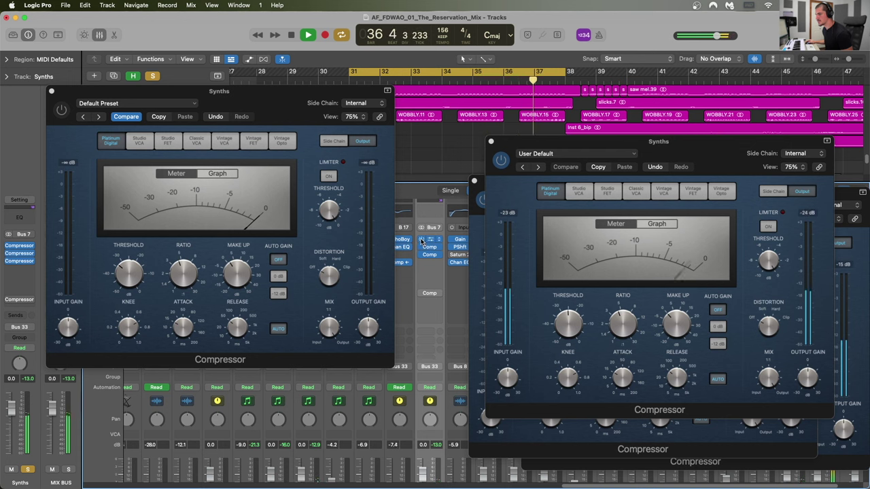
click(421, 293)
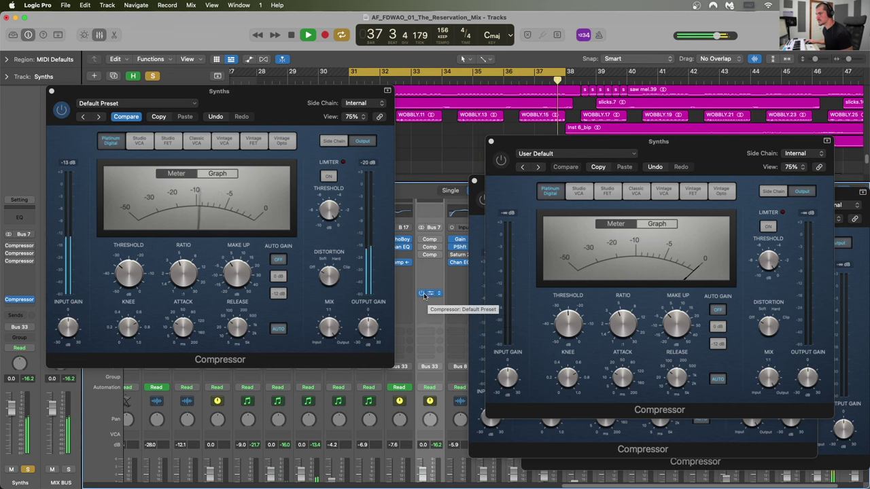
Play the Synths bus with all compressors bypassed, re-enable only the three serial ones for comparison, and stop playback.
key(space)
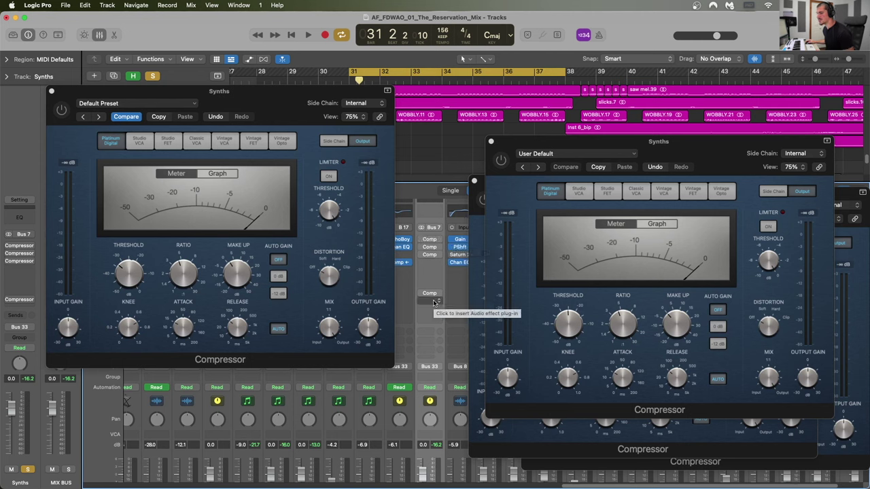
key(space)
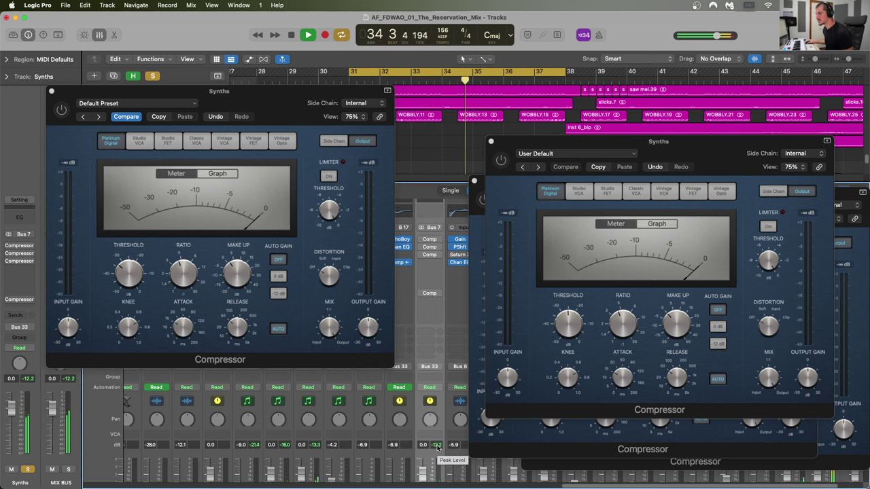
click(421, 241)
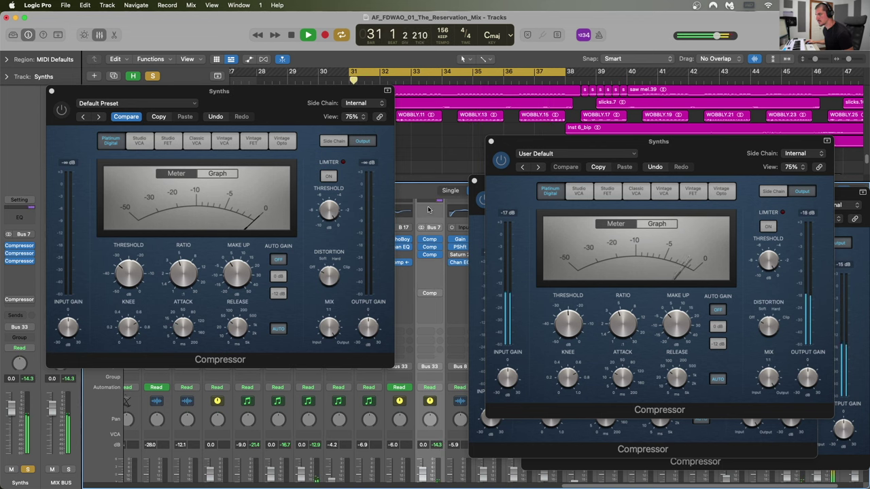
key(space)
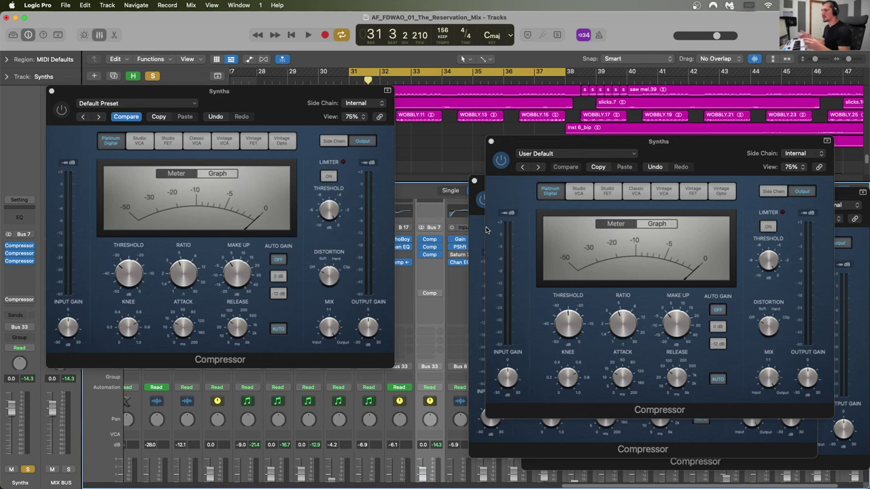
Bypass the three serial compressors on the Synths bus and close all four Compressor windows.
drag(566, 144, 577, 151)
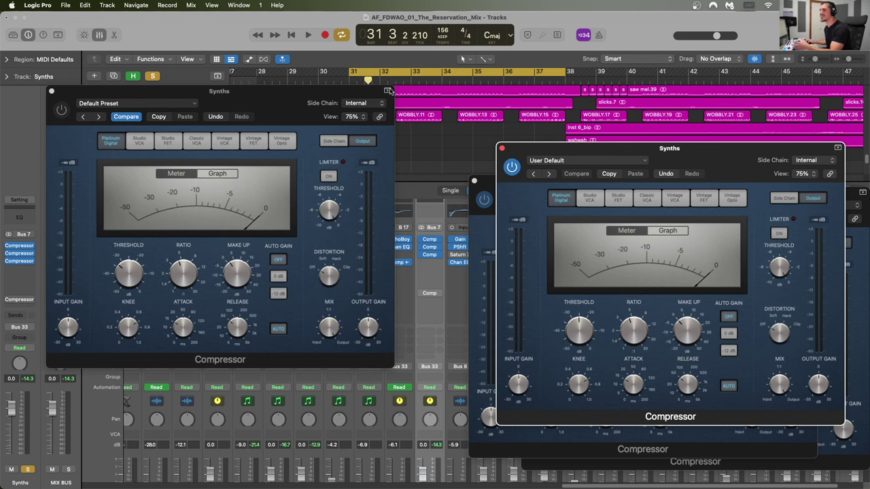
mouse_move(267, 96)
mouse_down()
mouse_move(244, 95)
mouse_move(257, 99)
mouse_up()
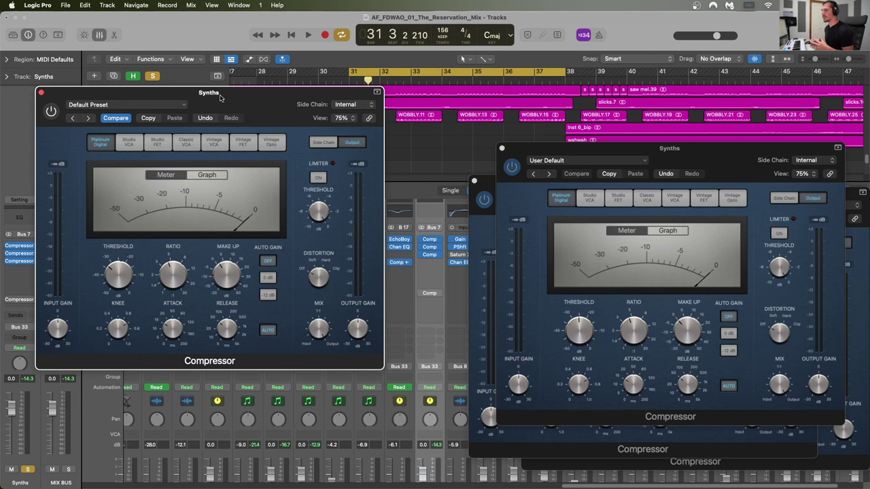
click(421, 255)
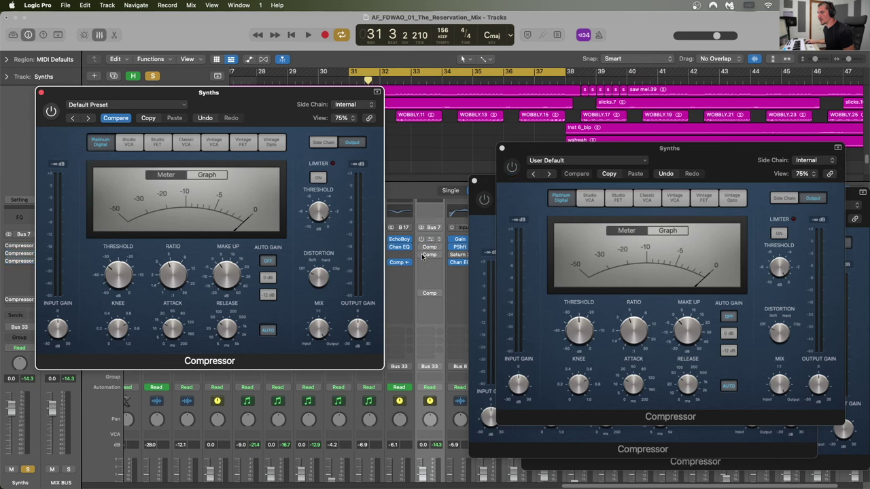
click(41, 93)
click(503, 151)
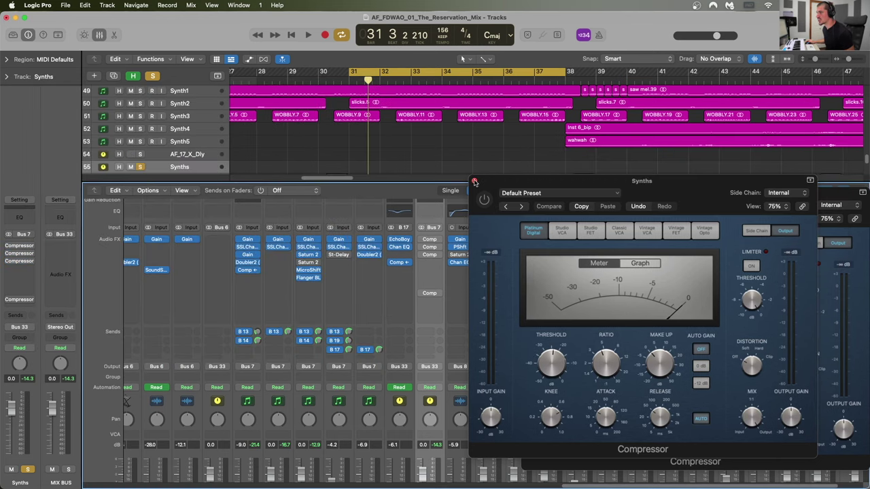
click(475, 181)
click(528, 194)
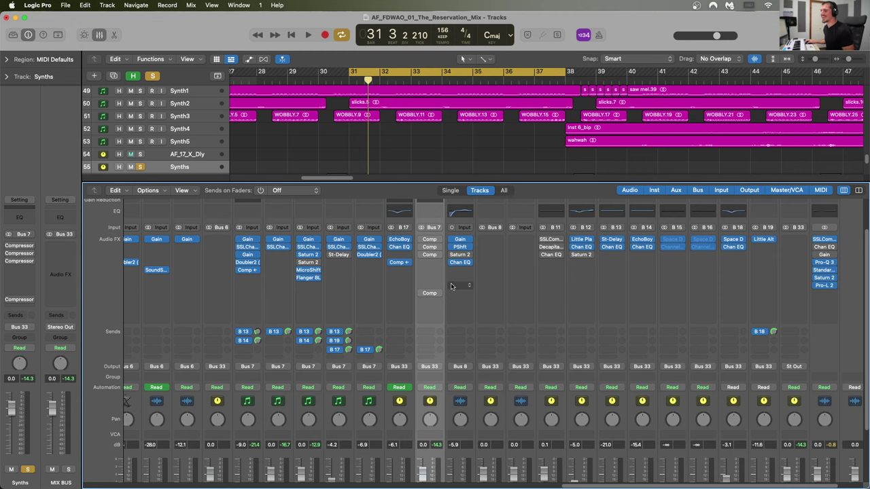
Clear the Synths solo and solo the Gtr Clean bus in the mixer.
scroll(451, 283, down, 2)
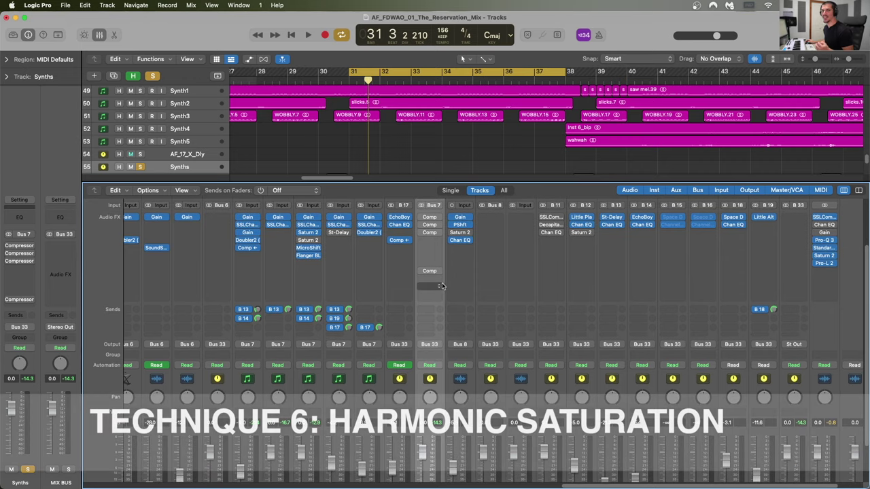
scroll(363, 286, left, 3)
scroll(362, 286, left, 2)
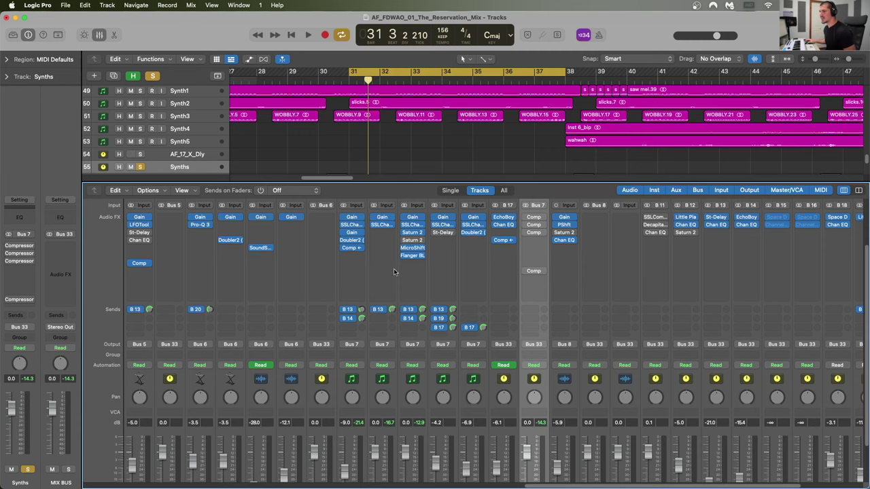
scroll(393, 268, down, 3)
scroll(457, 419, left, 10)
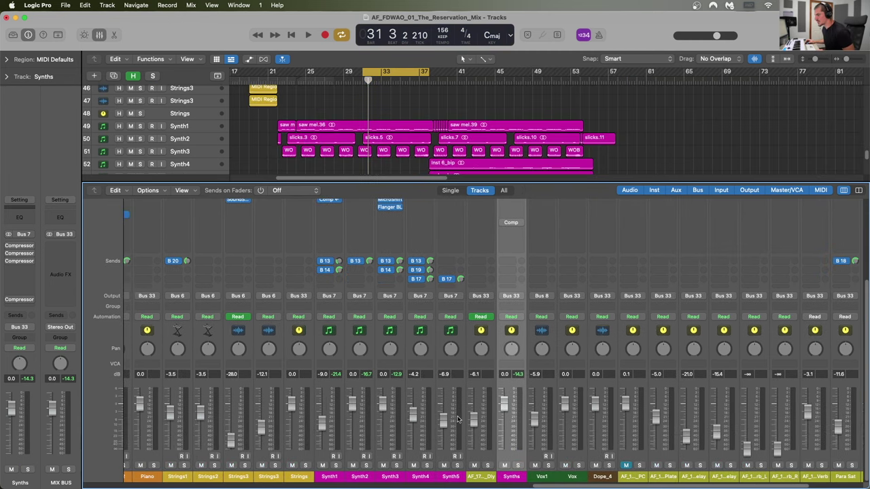
scroll(458, 419, left, 2)
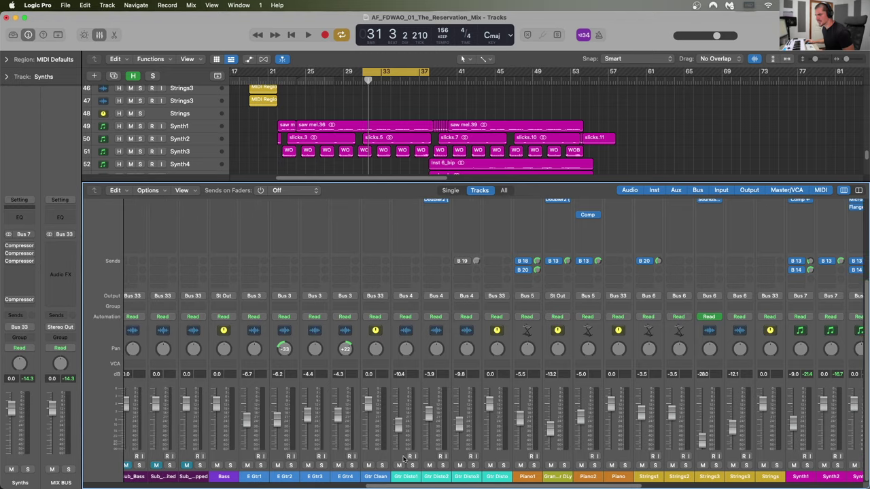
click(383, 466)
Set the cycle range to bars 12 through 17 over the E Gtr1 intro region and start playback.
scroll(409, 133, up, 5)
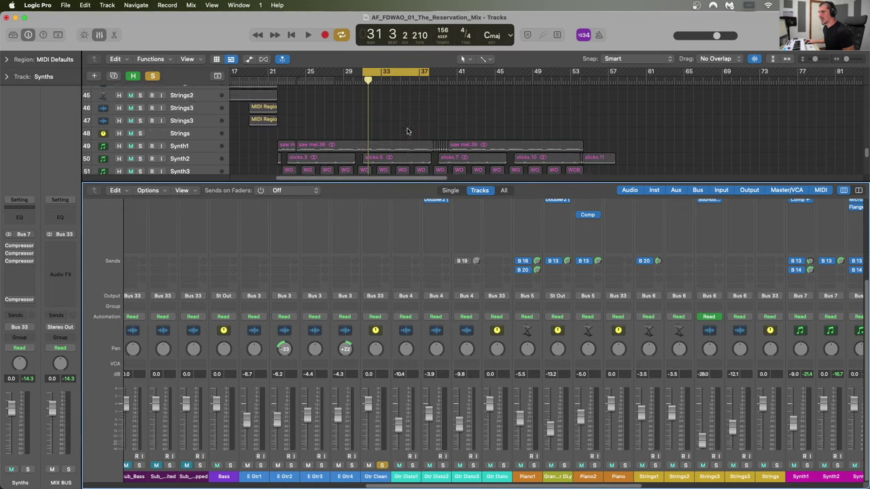
scroll(407, 130, up, 12)
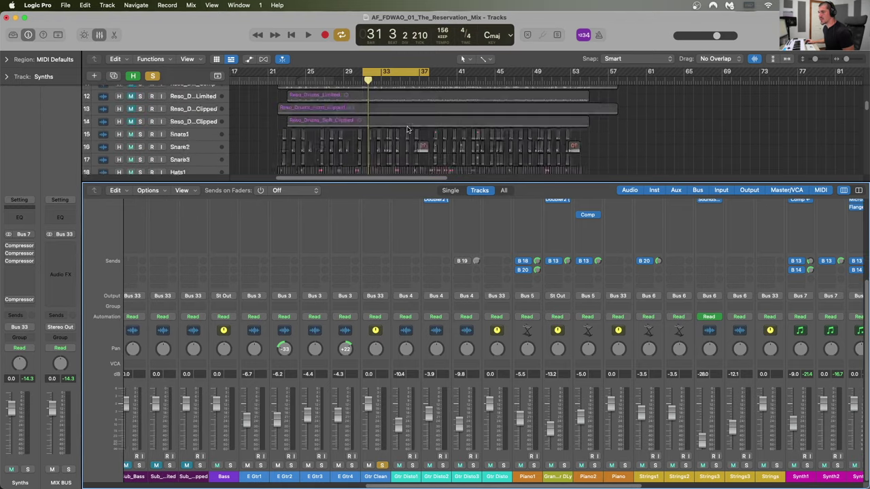
scroll(404, 129, down, 10)
scroll(395, 130, left, 3)
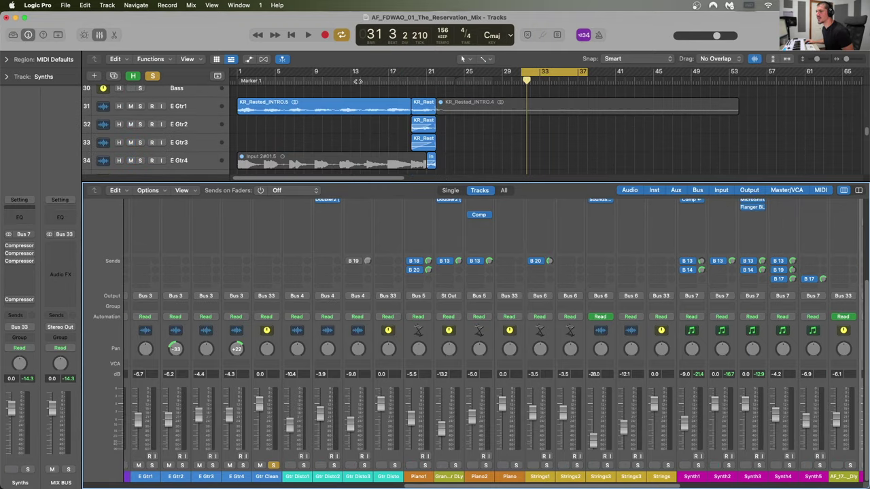
click(341, 80)
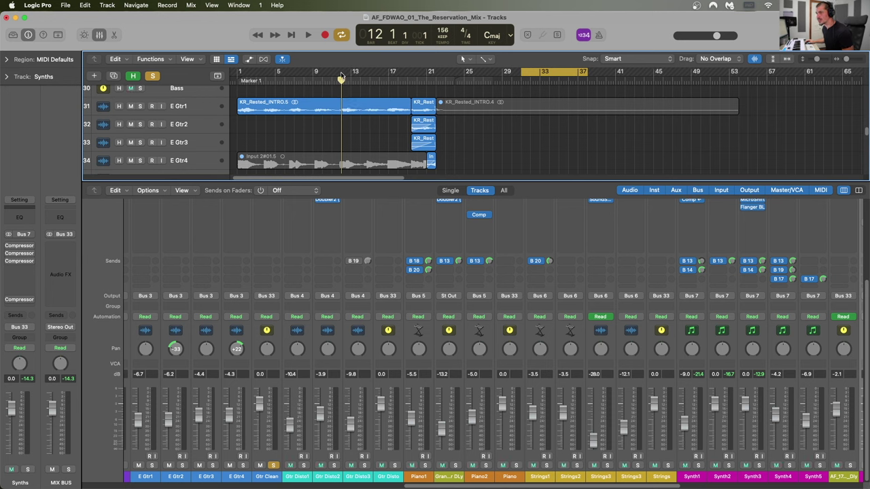
drag(341, 77, 387, 76)
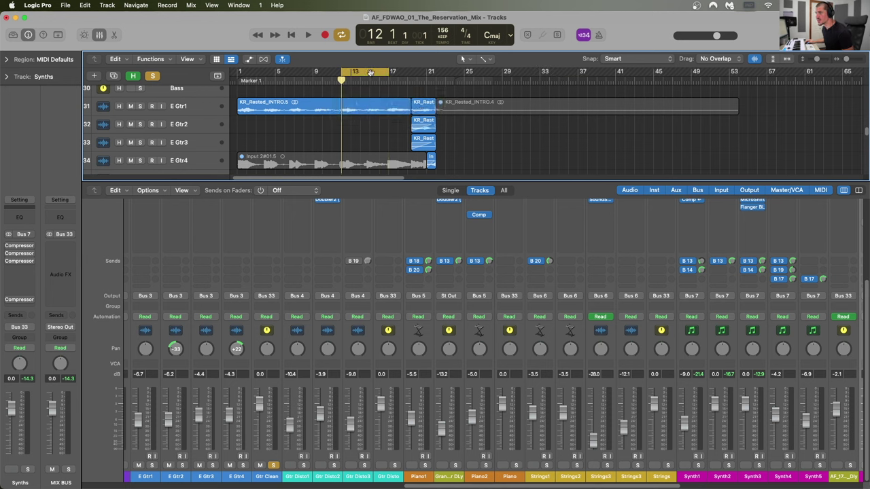
key(space)
key(super+Right)
key(super+Right)
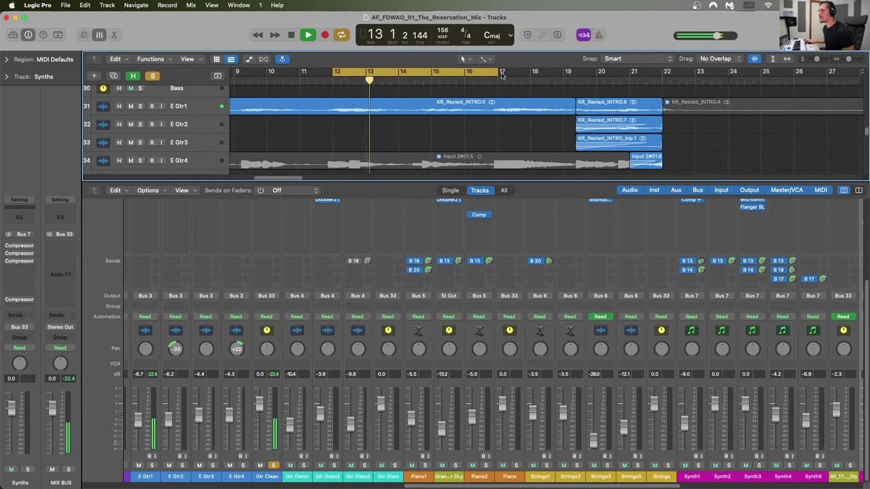
Insert FabFilter Saturn 2 in a lower audio effect slot of the Gtr Clean bus.
scroll(354, 342, left, 3)
click(354, 342)
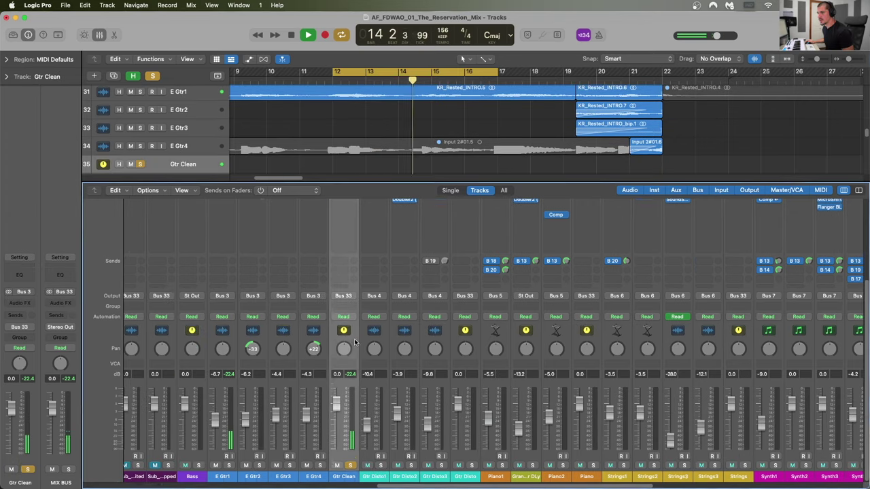
scroll(354, 342, up, 5)
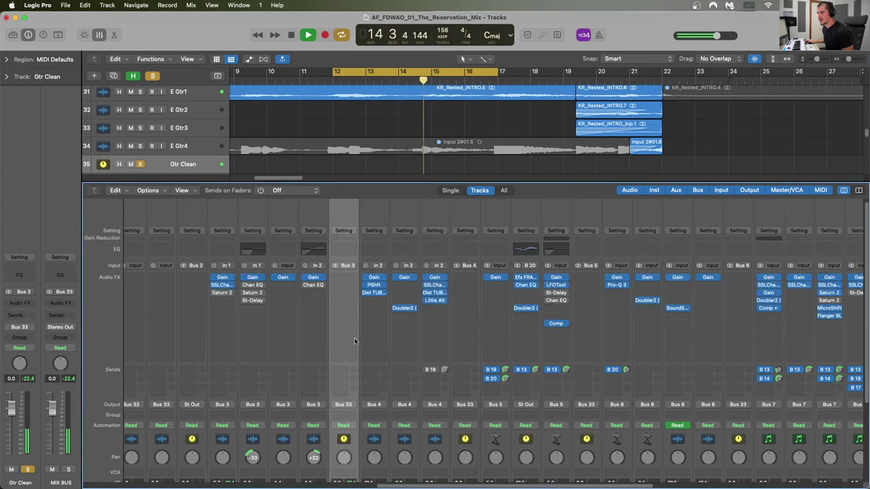
click(345, 287)
mouse_move(368, 370)
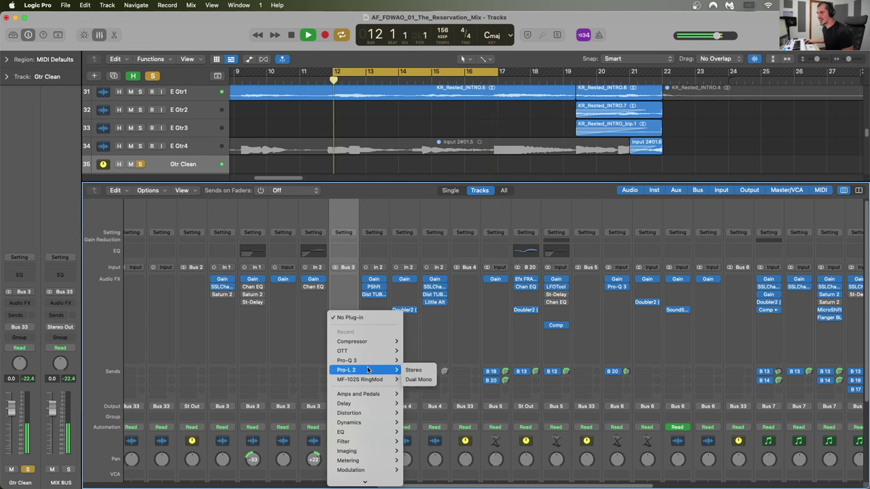
mouse_move(360, 480)
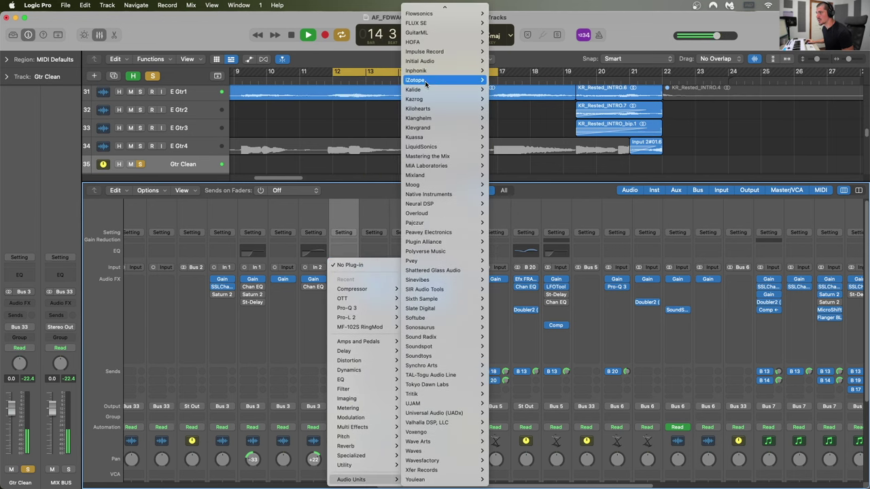
mouse_move(427, 102)
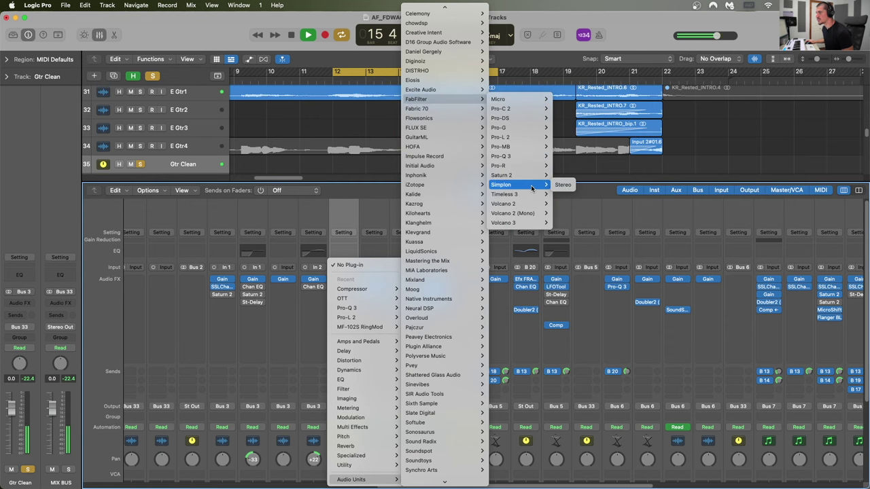
click(565, 176)
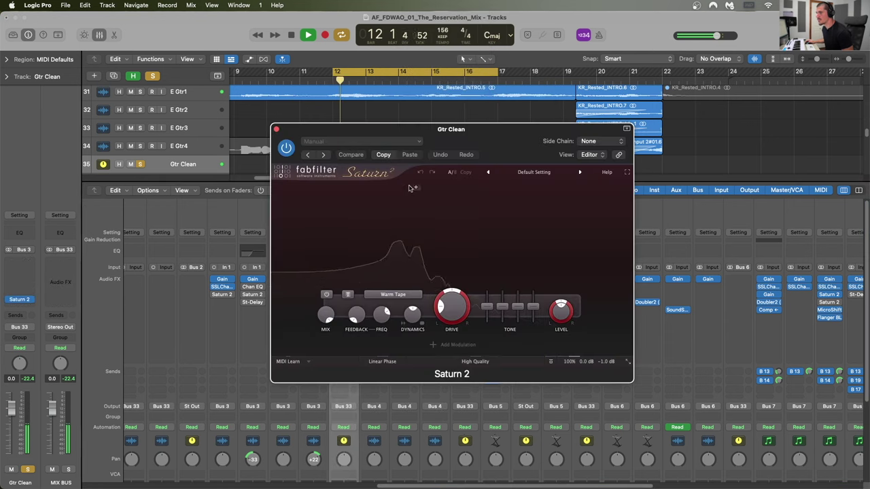
Raise Saturn 2's Warm Tape drive to 81.7% and lower its output level to -2.3 dB while the guitar plays.
drag(476, 129, 596, 123)
drag(577, 306, 575, 259)
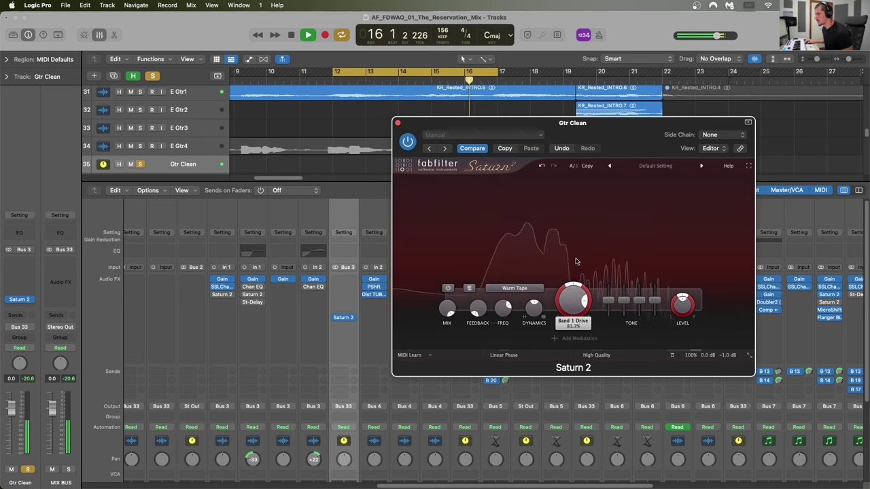
drag(725, 322, 728, 374)
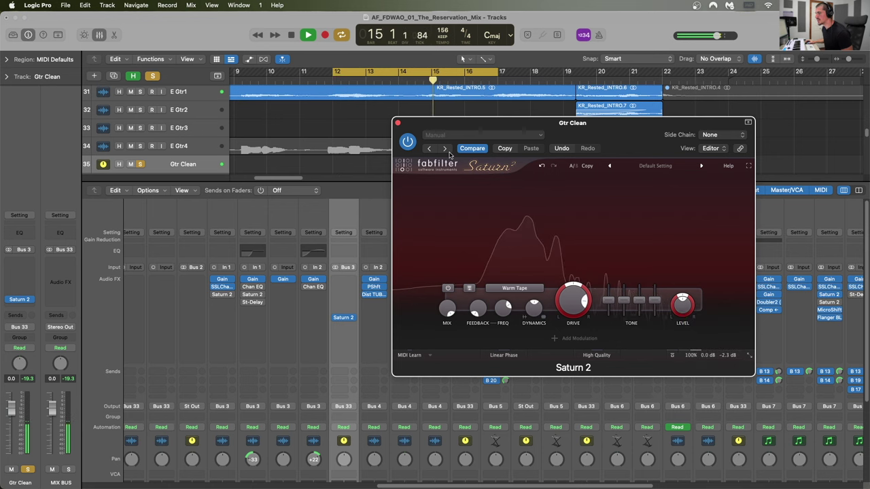
Lower Saturn 2's output level to -3.1 dB and compare the guitar with the saturation bypassed and active.
click(407, 142)
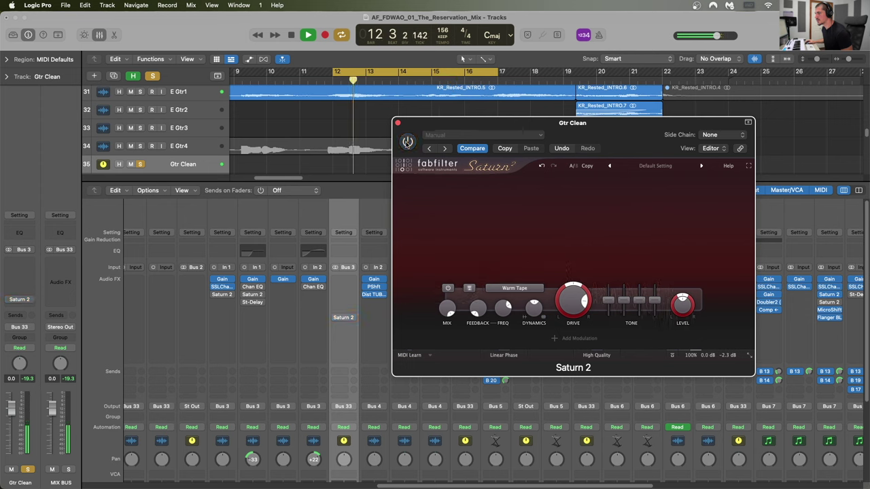
click(407, 143)
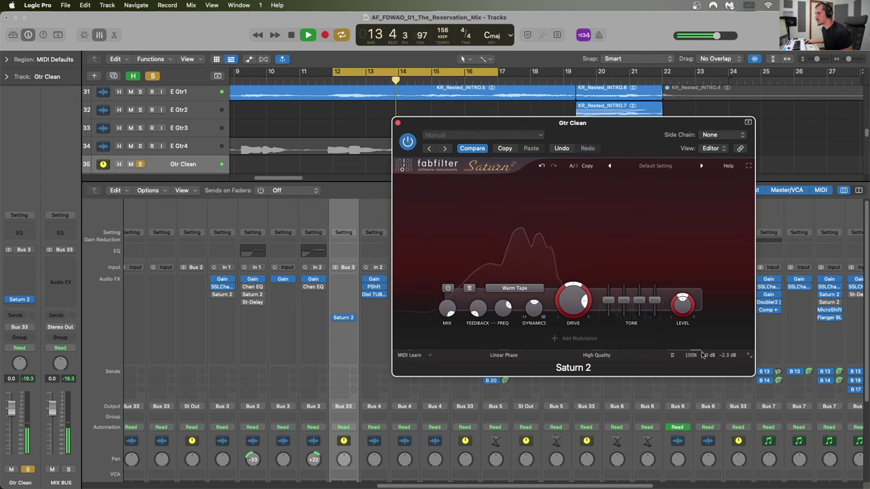
drag(726, 355, 726, 369)
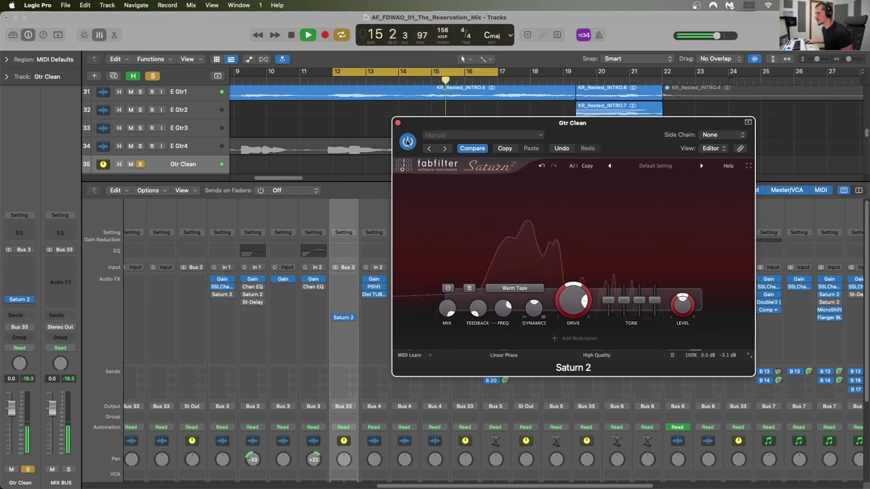
click(407, 141)
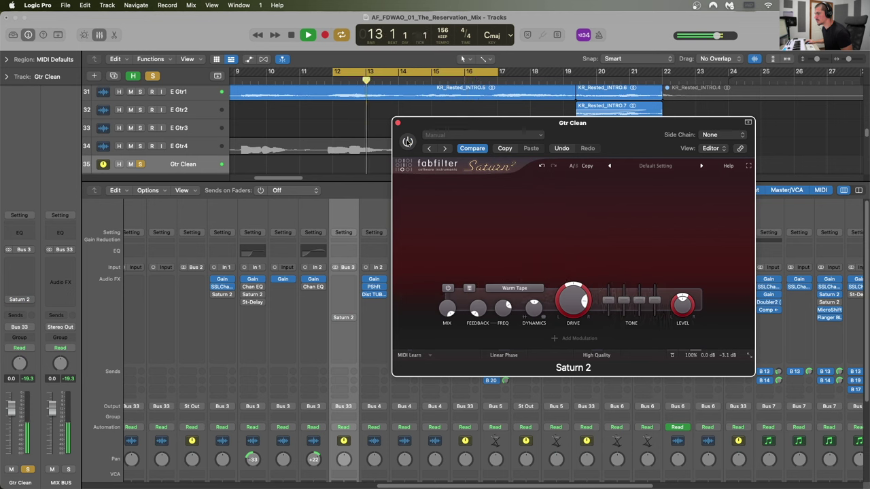
click(407, 141)
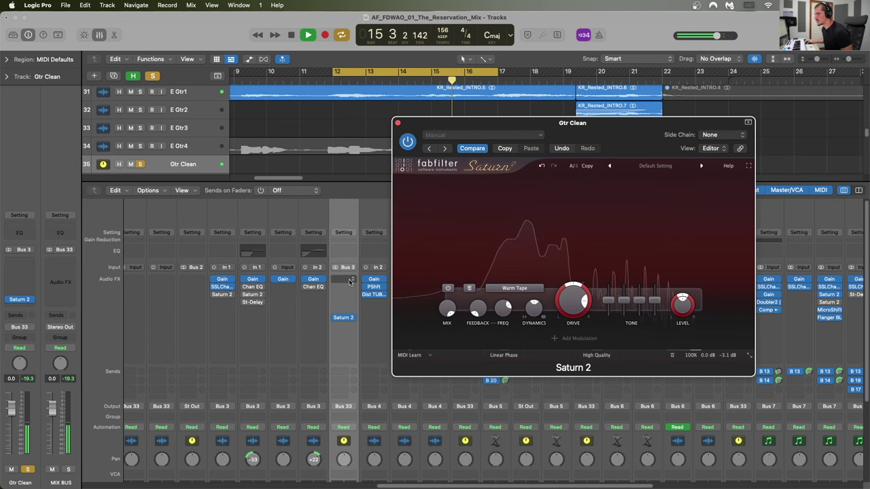
Shorten the cycle range to bars 12 through 14 with the Gtr Clean bus's peak level in view.
scroll(343, 286, down, 3)
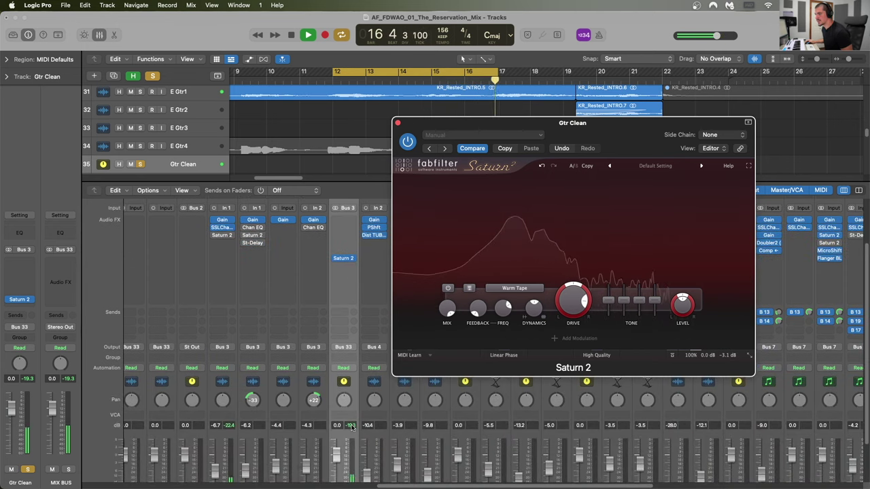
click(498, 73)
drag(498, 73, 401, 73)
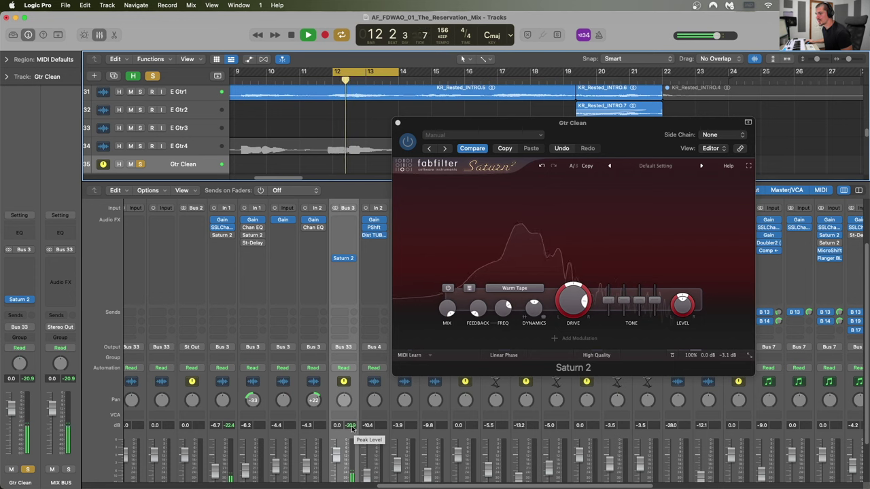
Level-match Saturn 2 to its bypassed signal using the Gtr Clean bus's peak level, setting the plug-in's output level to -5.2 dB.
key(space)
click(409, 141)
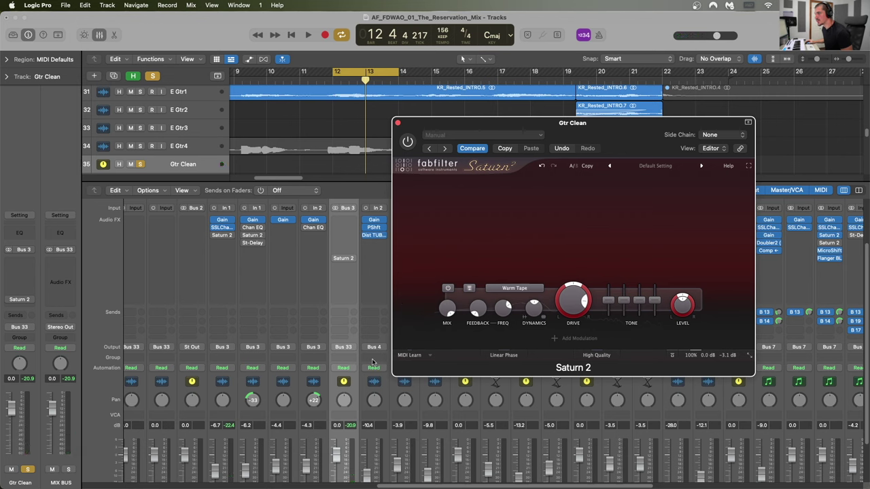
key(super+z)
key(space)
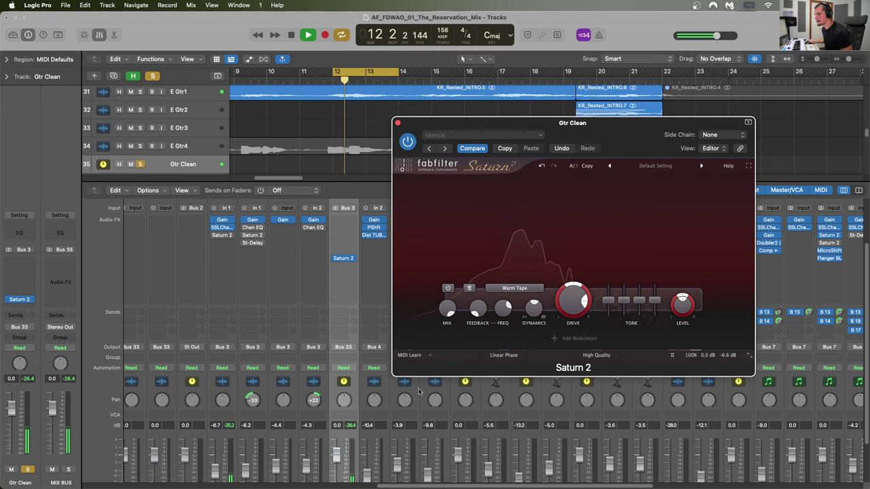
click(352, 426)
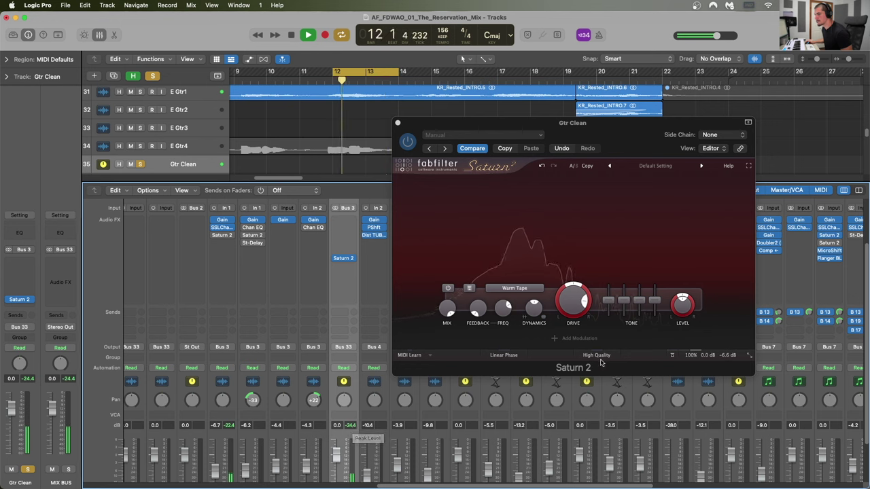
click(727, 358)
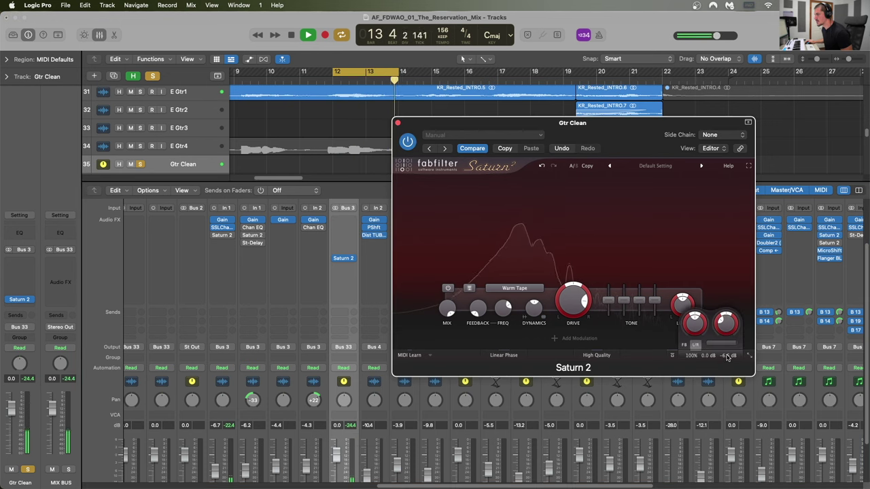
click(333, 259)
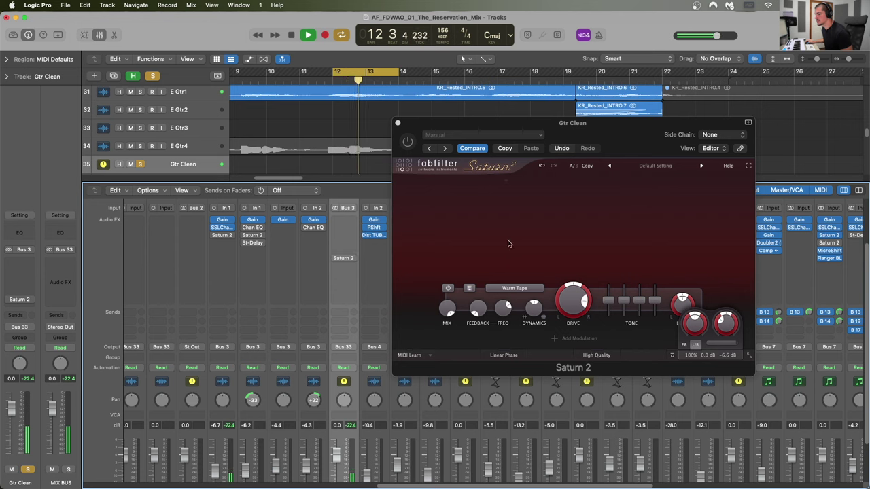
drag(726, 325, 732, 317)
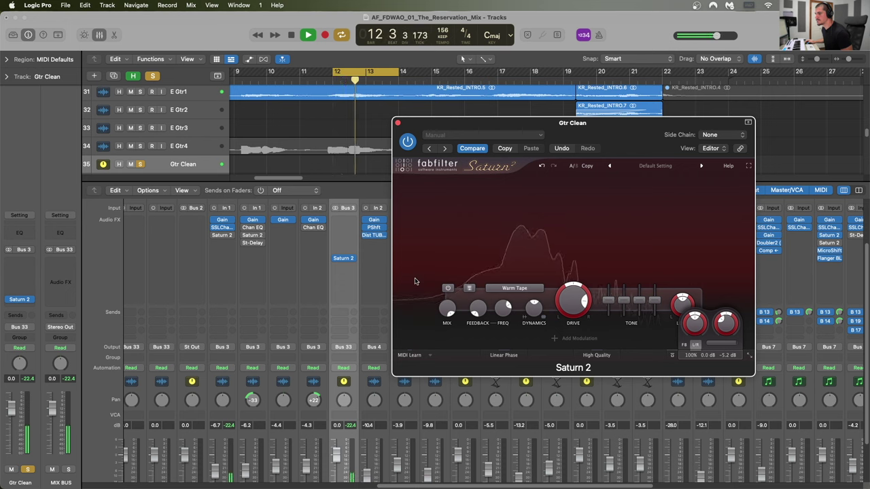
Reset the Gtr Clean bus's peak level and compare the looped guitar with Saturn 2 active and bypassed.
click(351, 425)
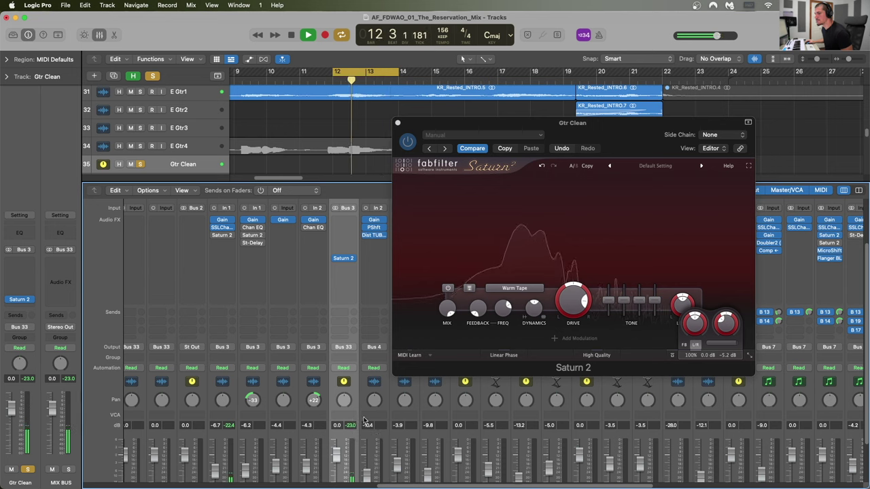
click(407, 140)
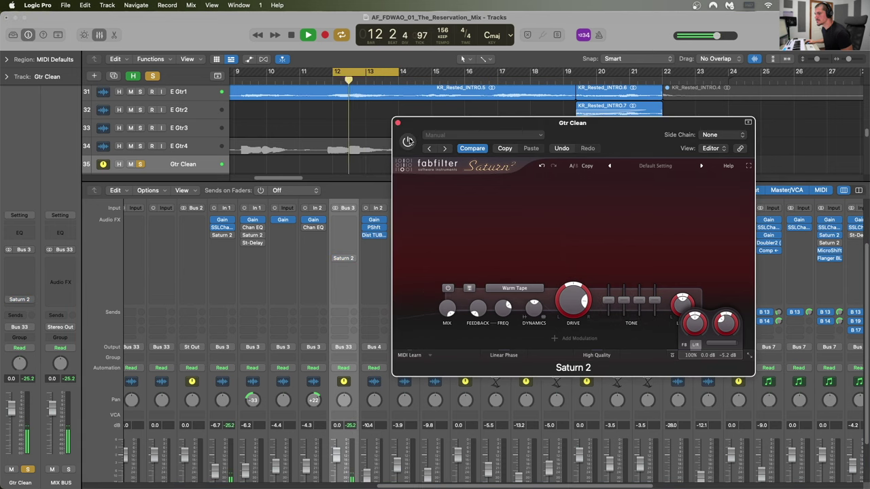
key(space)
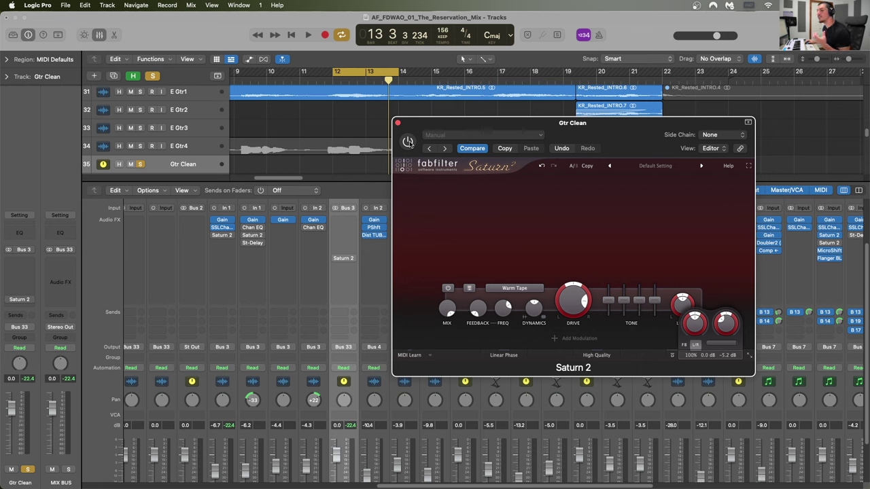
click(407, 142)
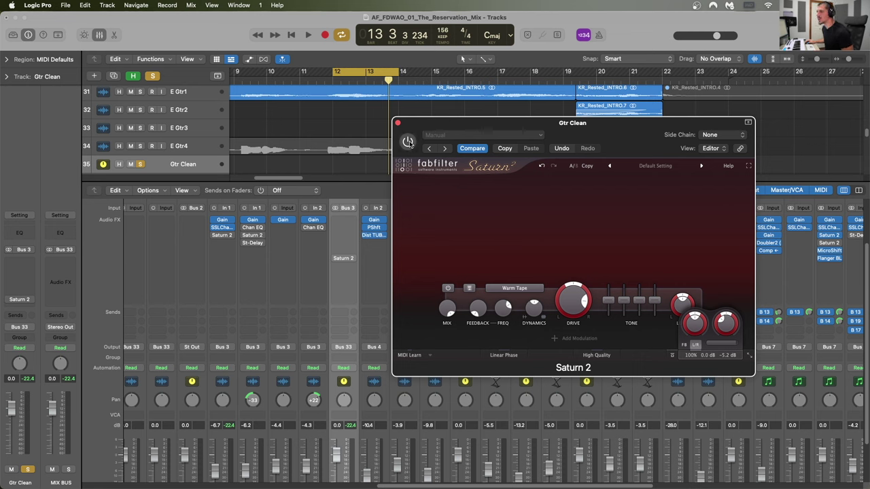
key(space)
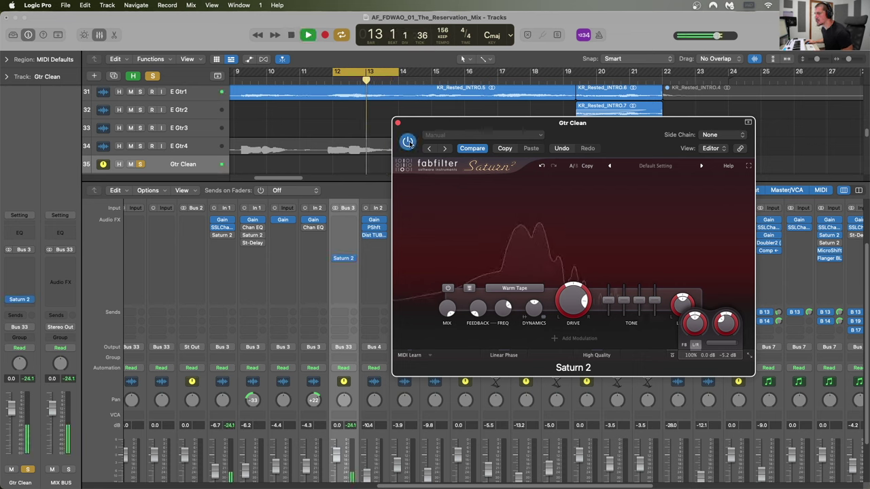
click(408, 142)
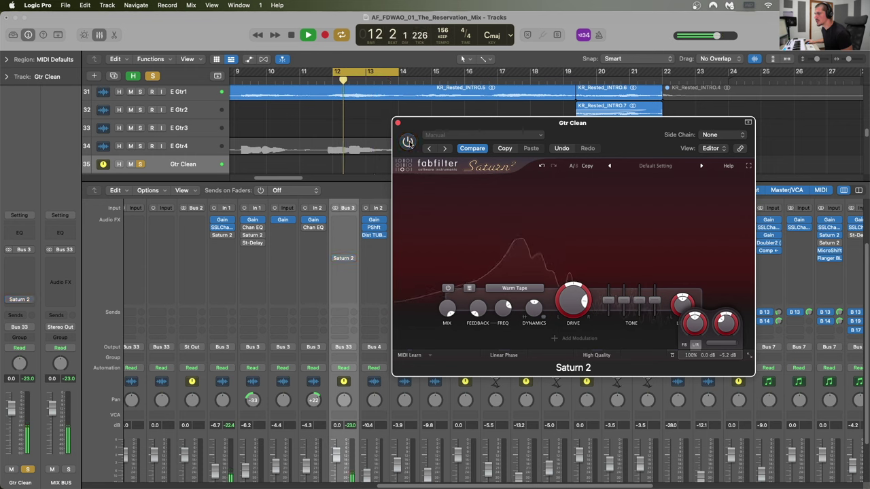
key(space)
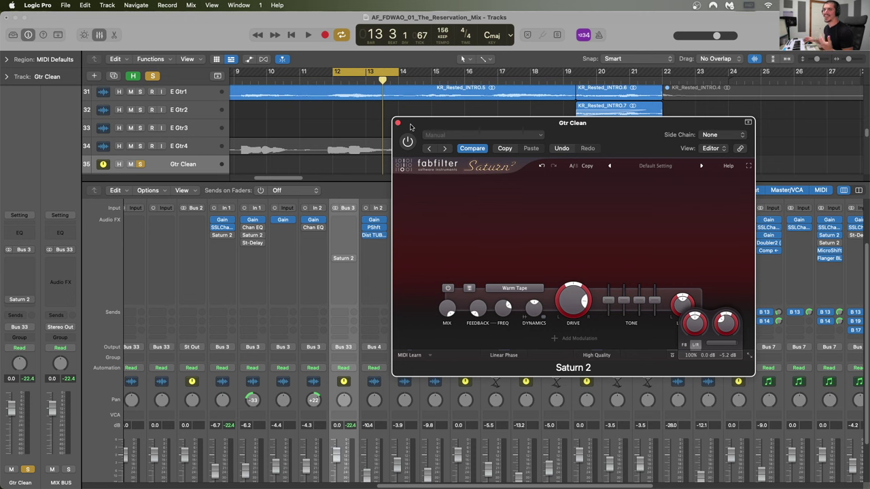
Close the Saturn 2 window and solo the Drums bus in the mixer.
click(399, 122)
scroll(321, 317, left, 6)
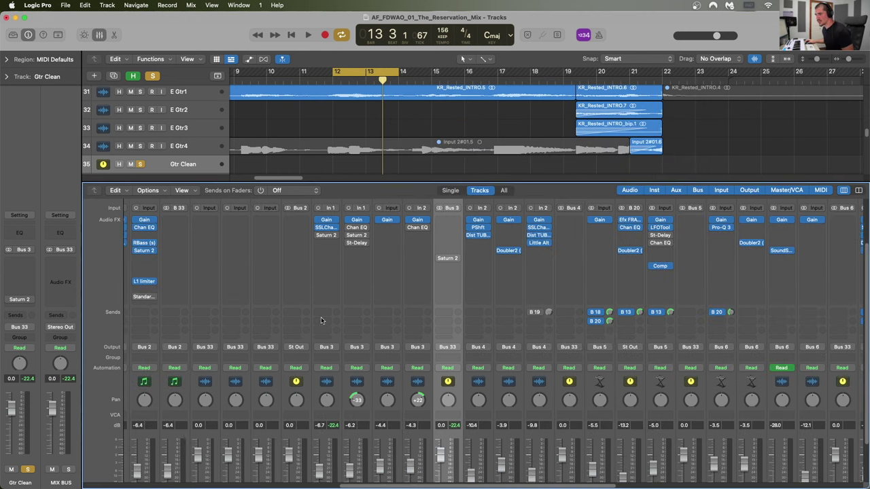
scroll(321, 316, left, 5)
scroll(321, 317, down, 3)
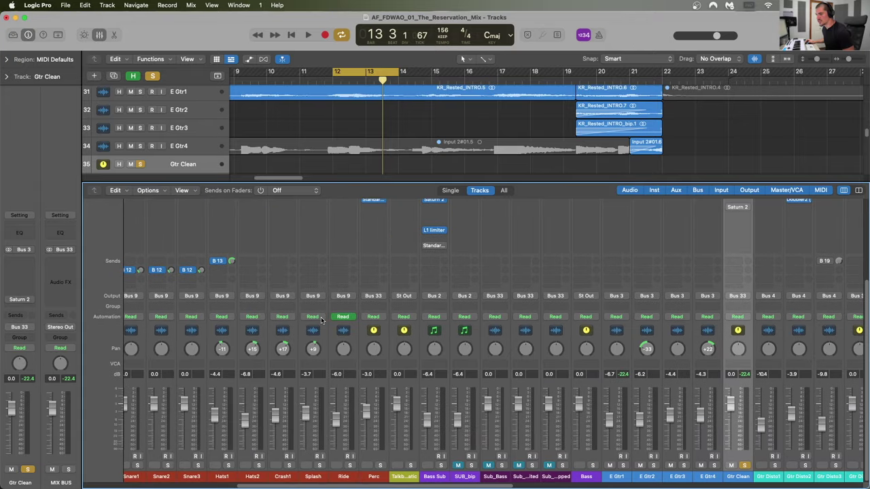
scroll(322, 320, left, 7)
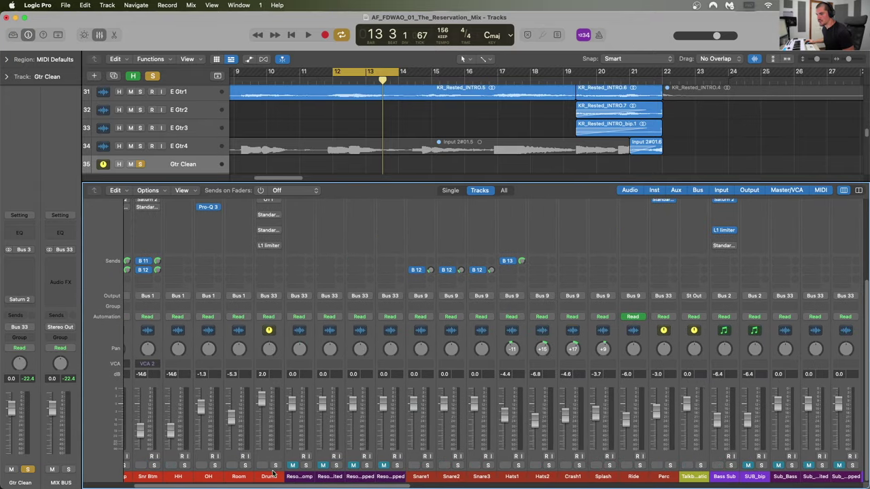
Set a short cycle range starting at bar 33 and start playback.
key(super+Left)
key(super+Left)
key(super+Left)
drag(367, 73, 373, 72)
key(space)
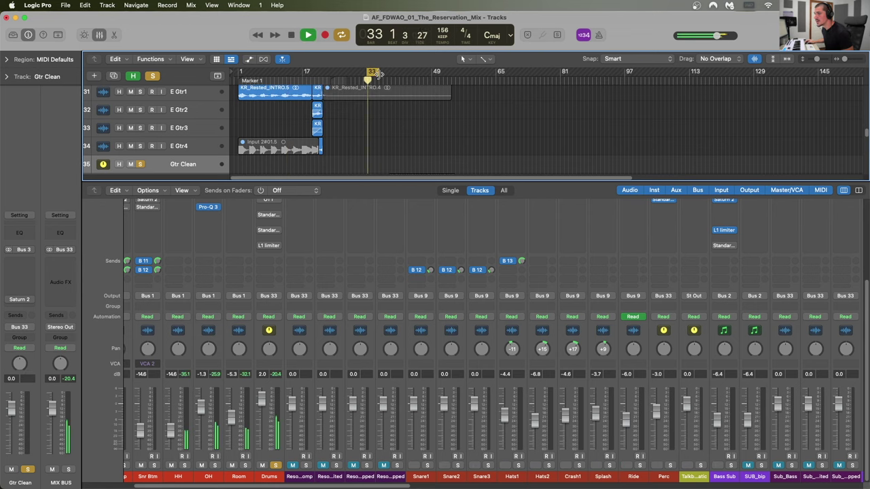
Insert a stereo Saturn 2 in the empty audio effect slot directly above OTT on the Drums bus.
scroll(273, 260, left, 3)
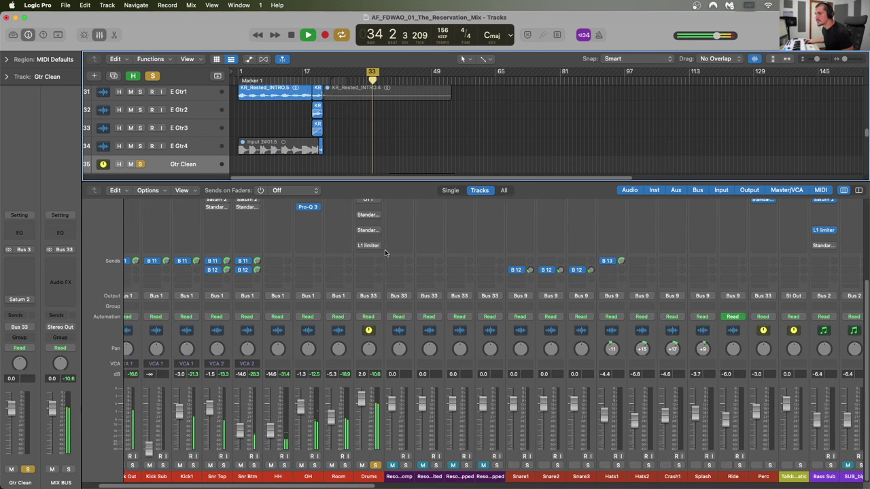
scroll(384, 250, up, 3)
scroll(378, 253, up, 2)
click(373, 298)
mouse_move(384, 322)
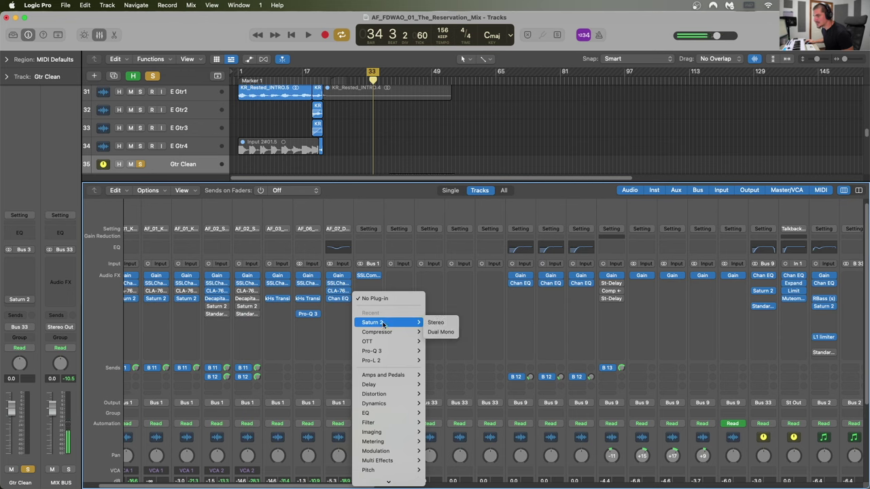
click(449, 324)
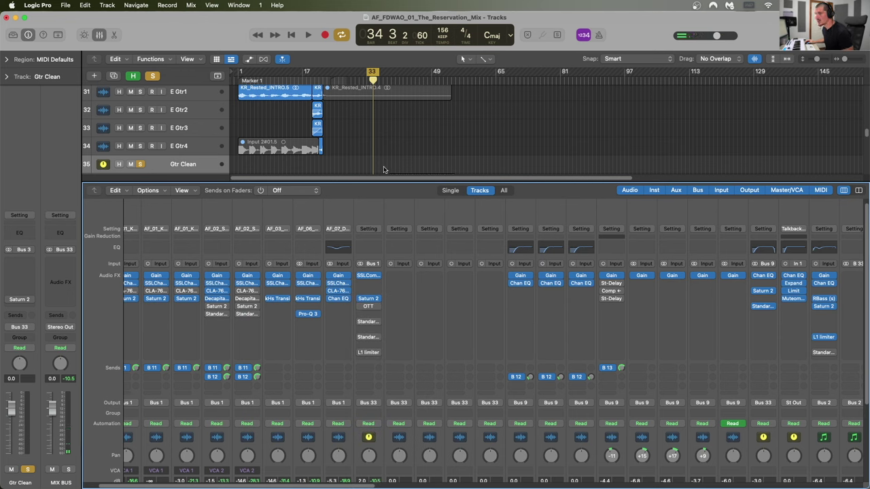
Bring up the Drums bus's Saturn 2 window and move it clear of the Drums channel strip.
mouse_move(360, 279)
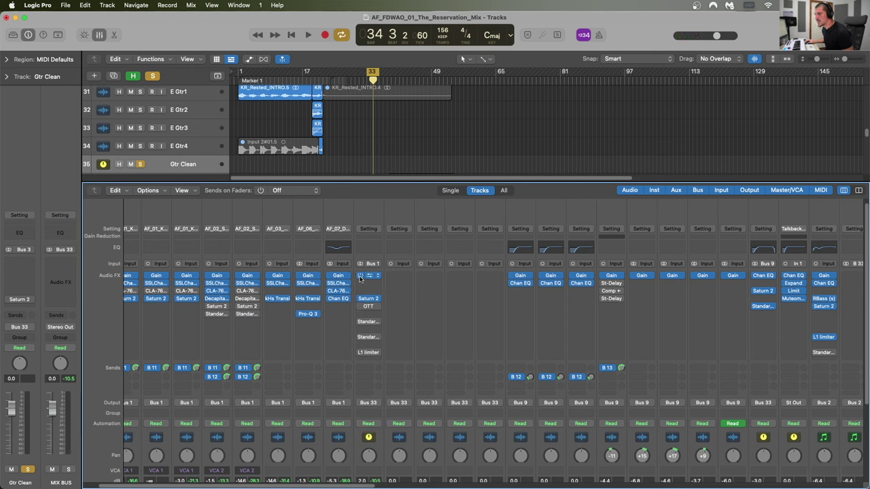
click(368, 298)
drag(378, 132, 535, 126)
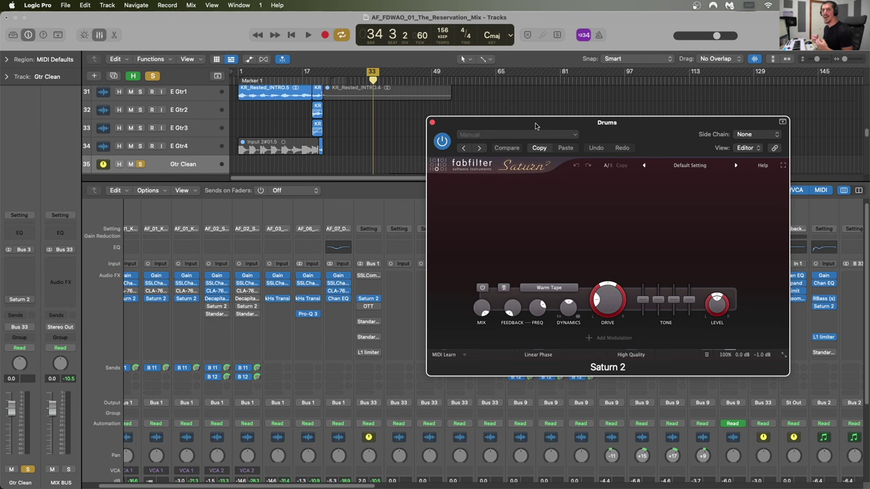
drag(601, 124, 611, 115)
Raise the Drums bus Saturn 2's Warm Tape drive during playback and lower its output level to -3.7 dB, comparing against bypass.
mouse_move(611, 291)
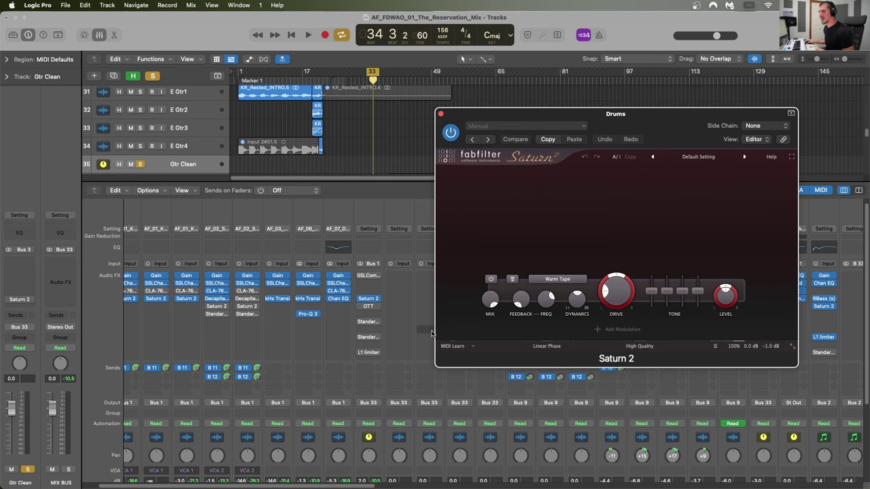
scroll(408, 368, down, 1)
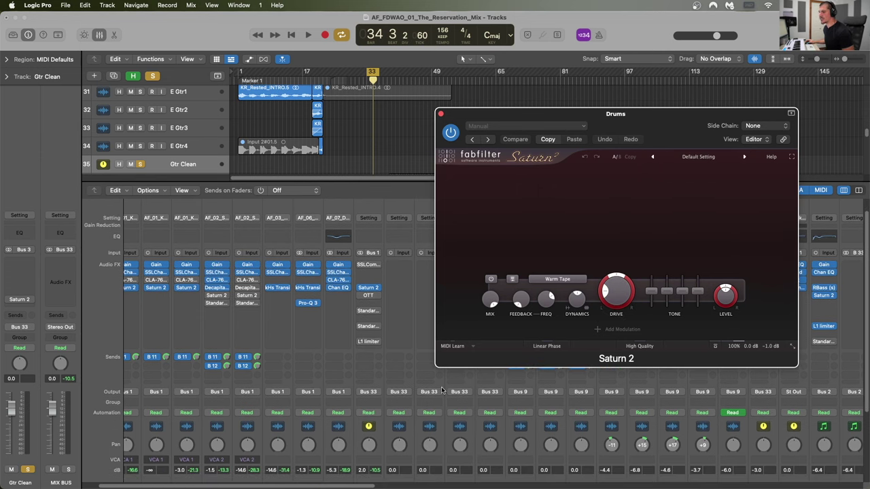
key(space)
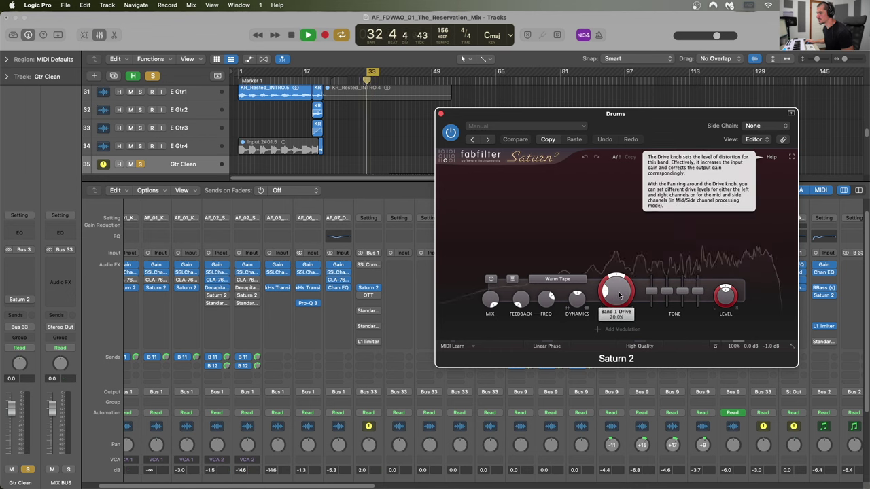
drag(619, 294, 633, 239)
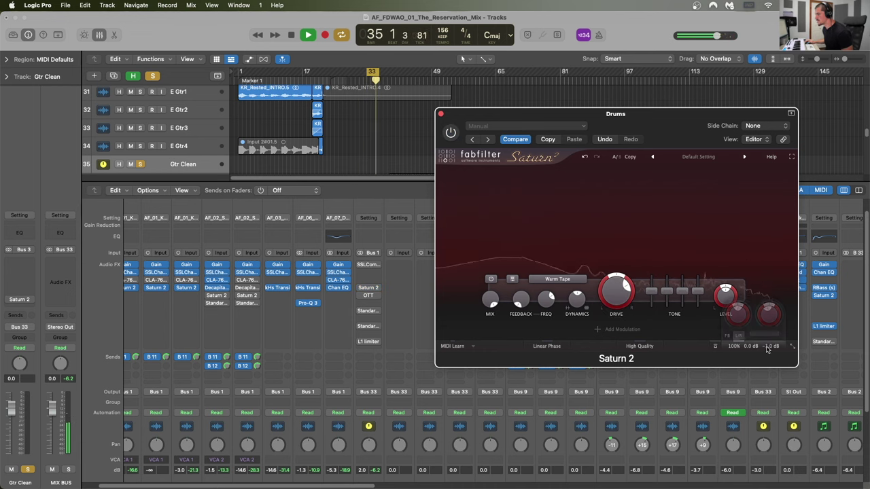
drag(770, 347, 769, 381)
click(451, 134)
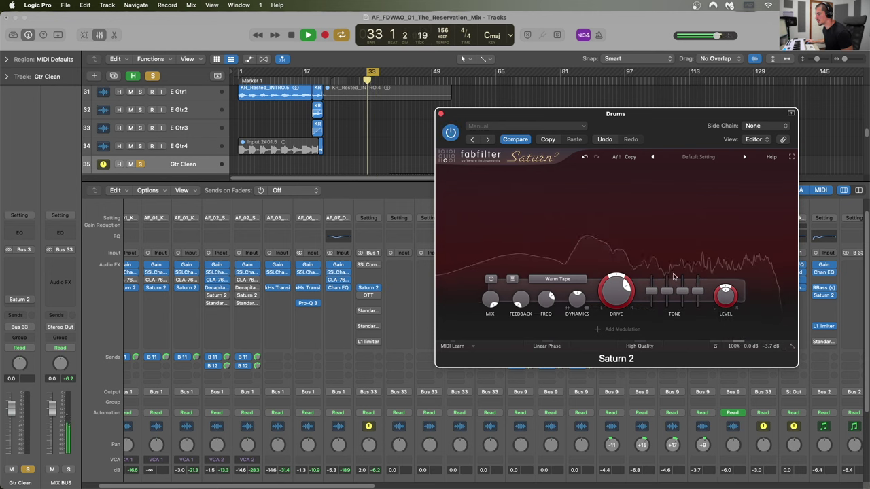
click(451, 133)
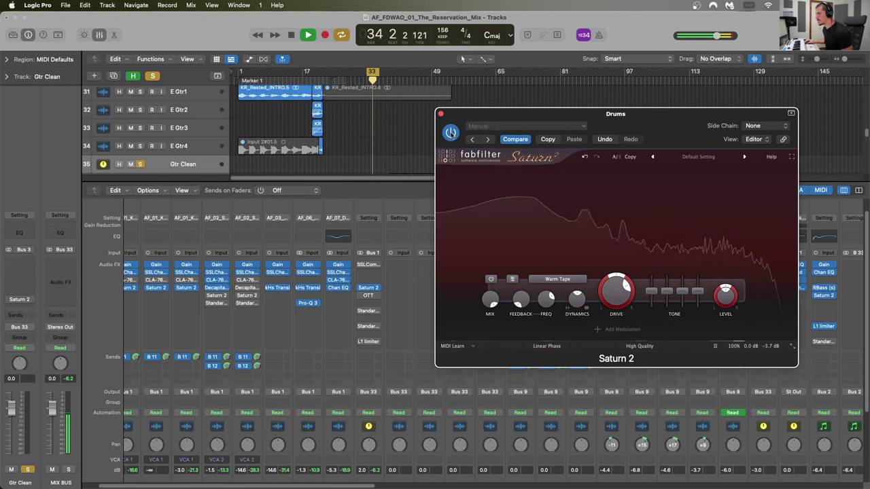
Lower the Drums bus Saturn 2's output level to -4.8 dB during playback, comparing it against bypass, and stop playback.
click(451, 133)
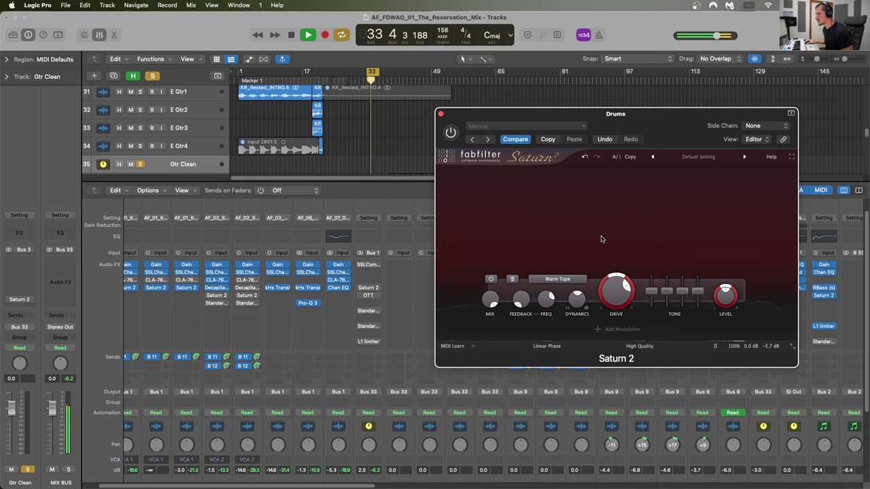
click(451, 133)
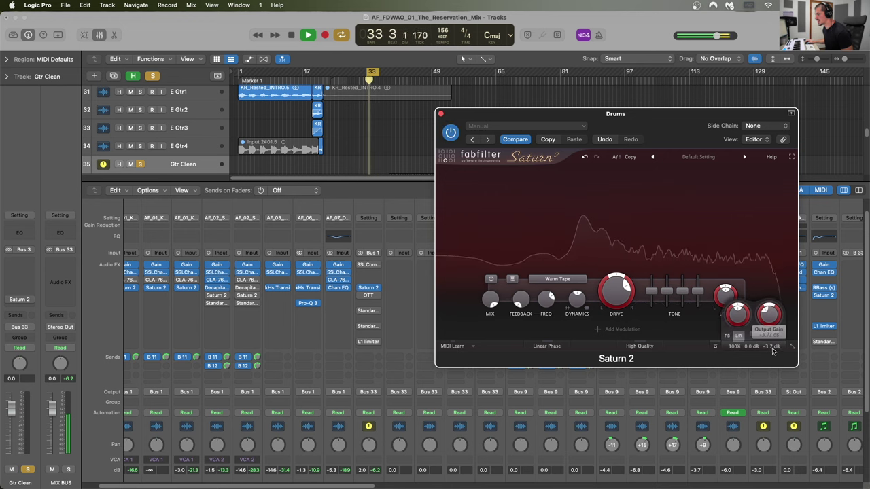
click(451, 133)
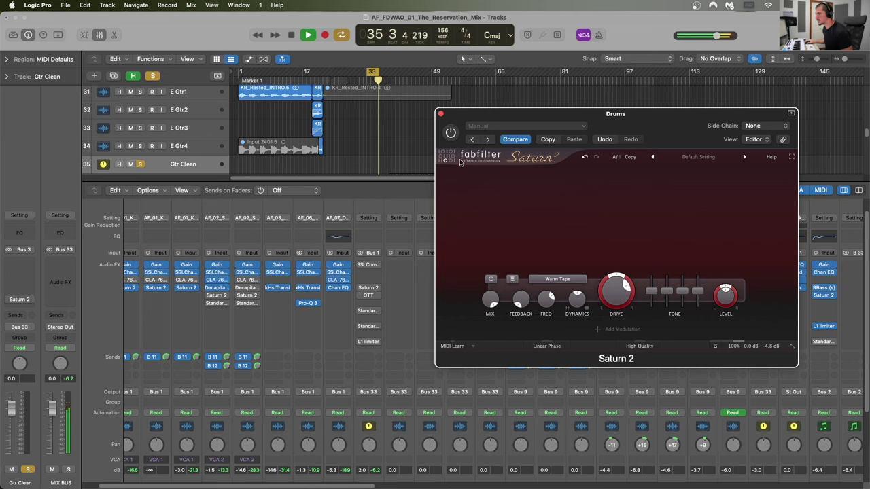
key(space)
Reveal the Drums channel's fader and meters, and compare its level with Saturn 2 active and bypassed during playback.
drag(515, 120, 518, 112)
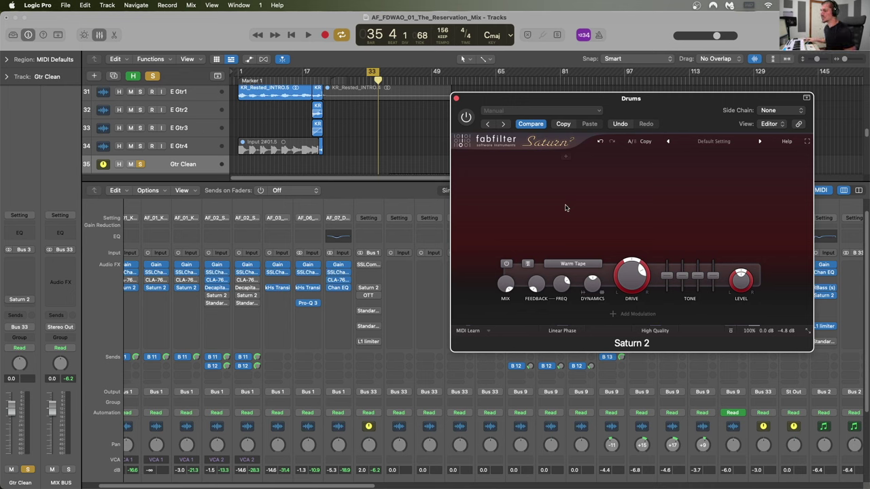
scroll(340, 380, down, 3)
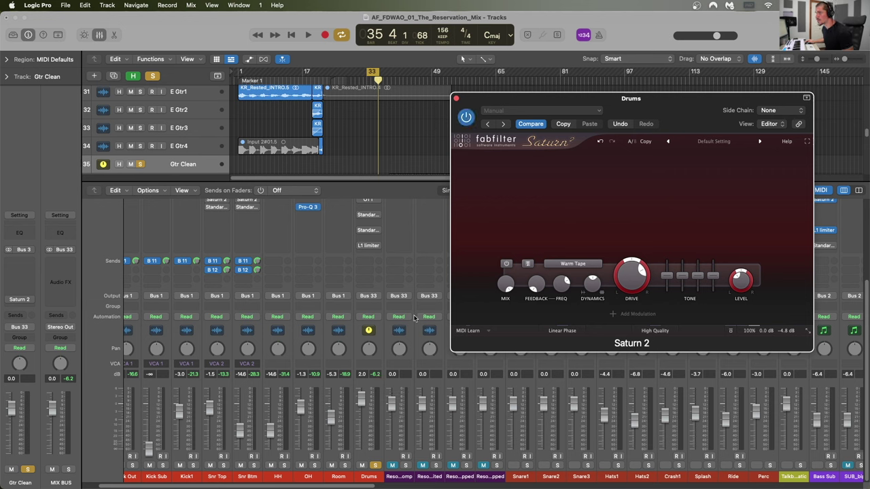
key(space)
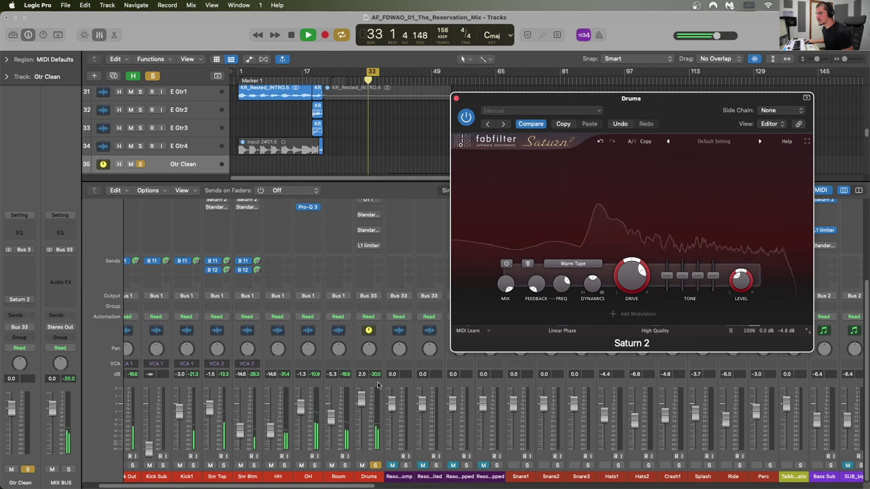
key(space)
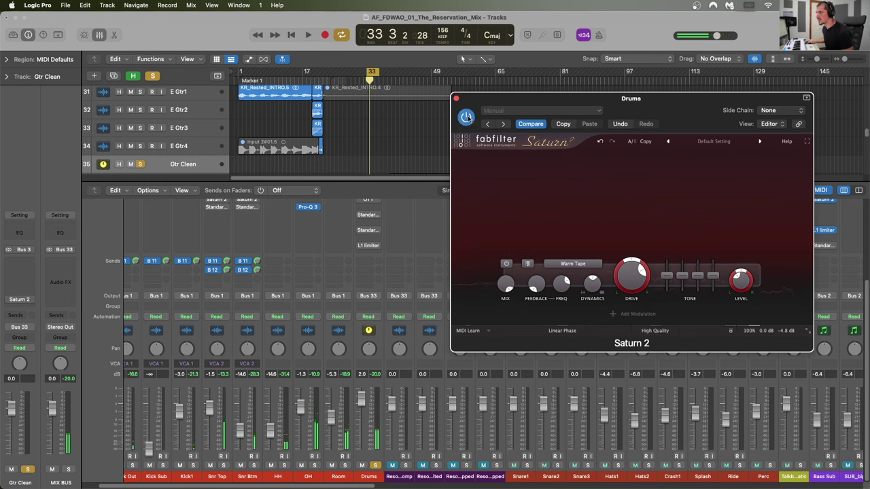
drag(482, 103, 484, 102)
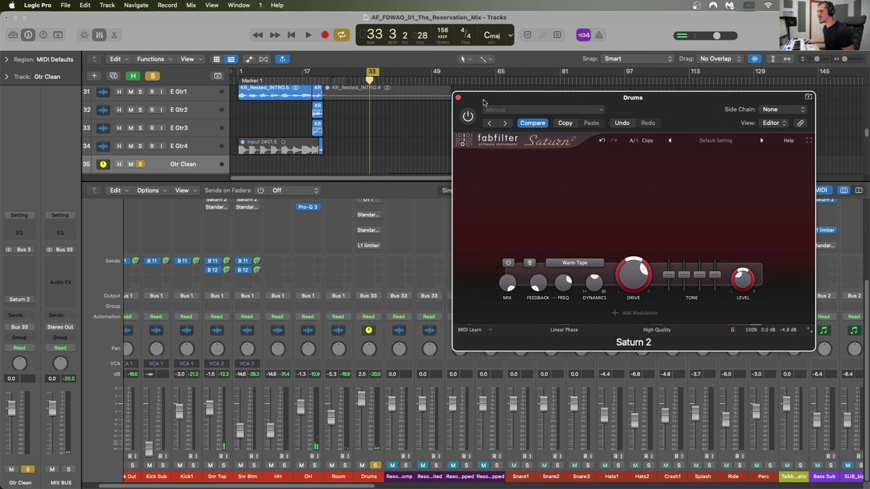
key(space)
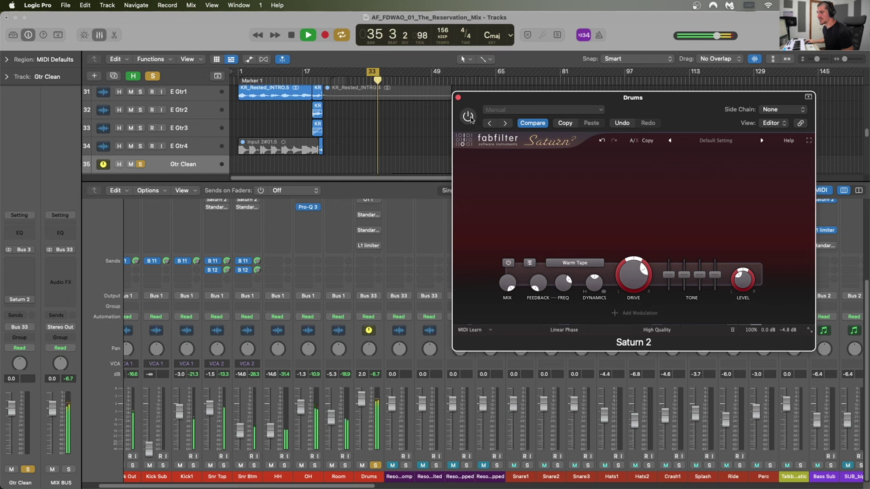
click(468, 116)
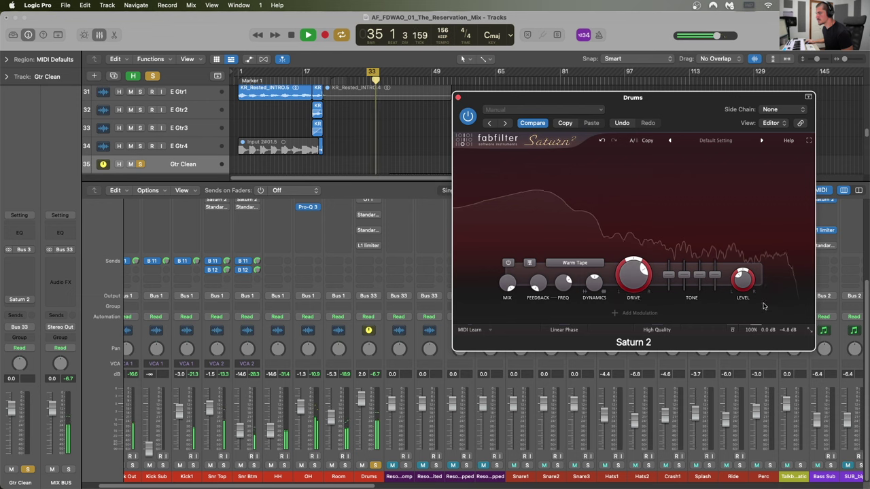
Set the Drums bus Saturn 2's output level to 0.0 dB, clear the Drums channel's peak level reading, and stop playback.
mouse_move(761, 305)
scroll(788, 306, up, 2)
drag(792, 317, 794, 277)
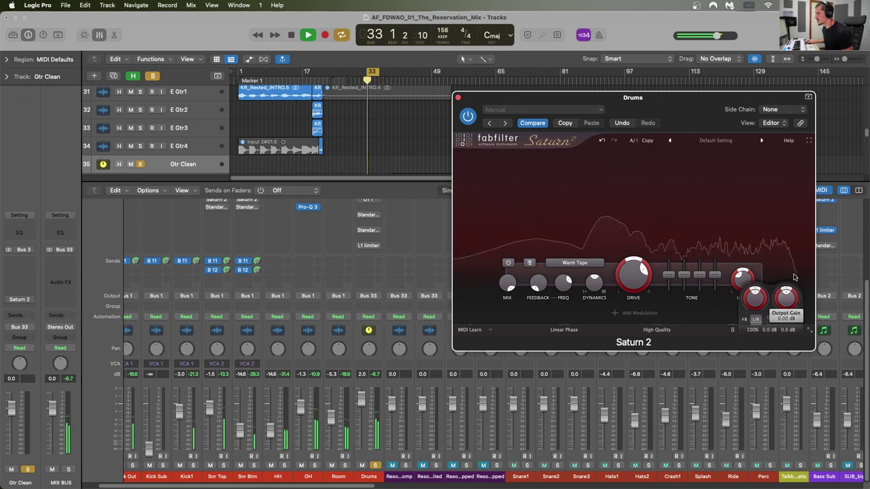
click(394, 385)
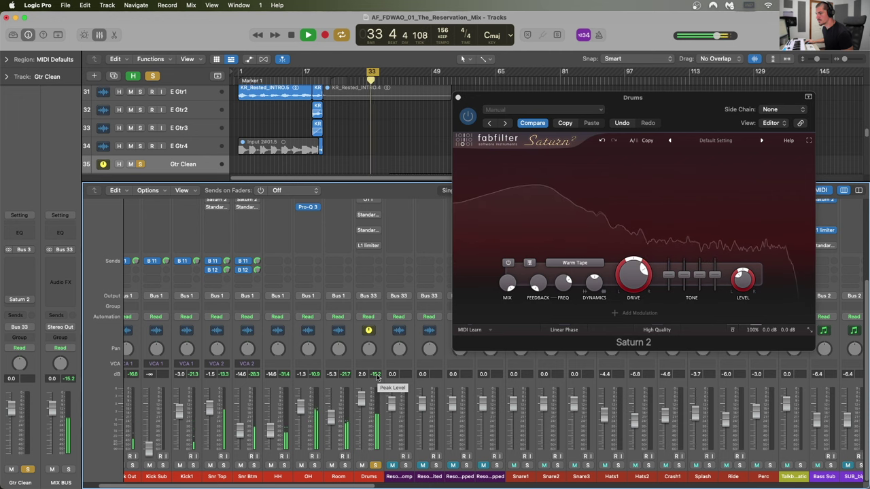
key(space)
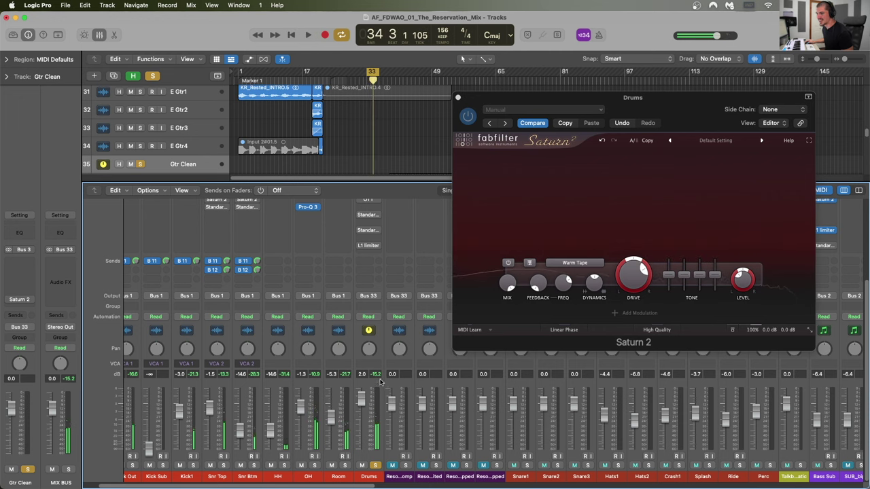
key(space)
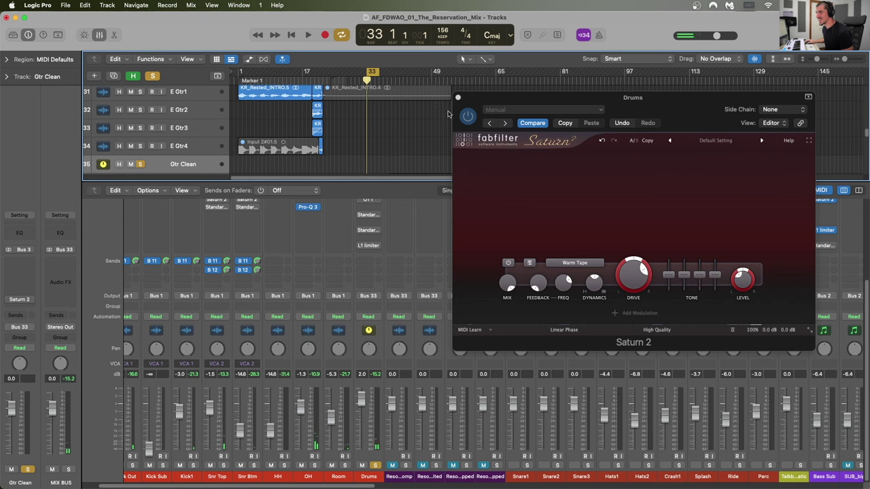
Audition the Drums bus with Saturn 2 bypassed and active at unity output gain, watching the channel's peak level.
click(468, 117)
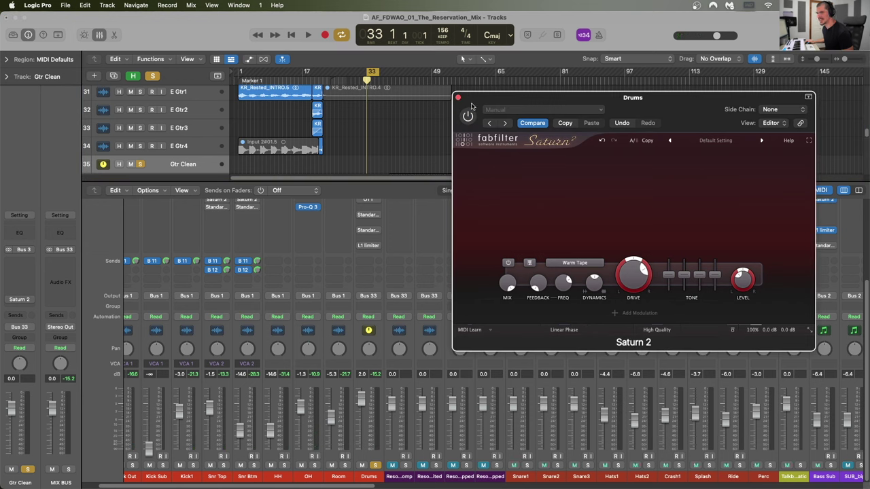
key(space)
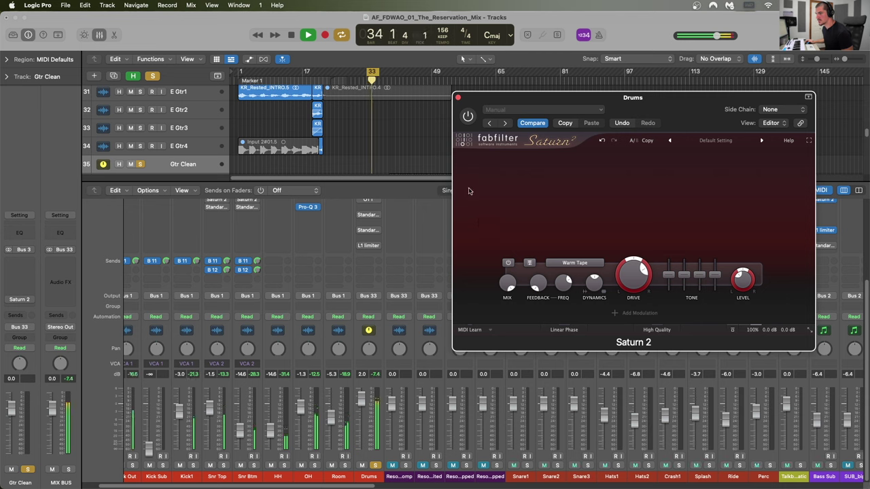
key(space)
click(467, 116)
key(space)
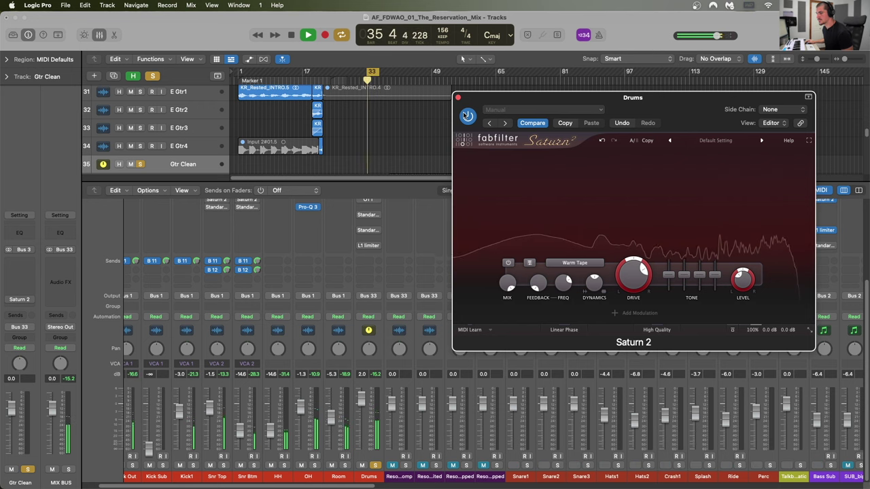
key(space)
Close the Drums bus's Saturn 2 window.
drag(482, 104, 459, 85)
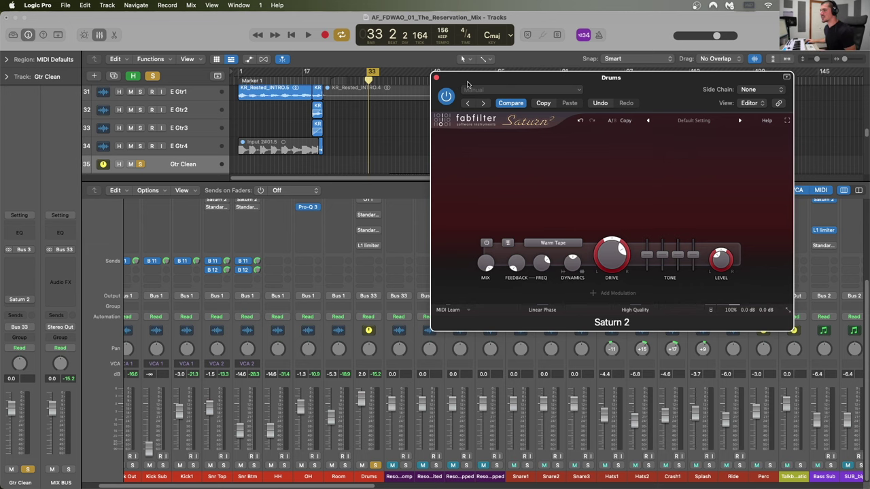
drag(468, 83, 483, 187)
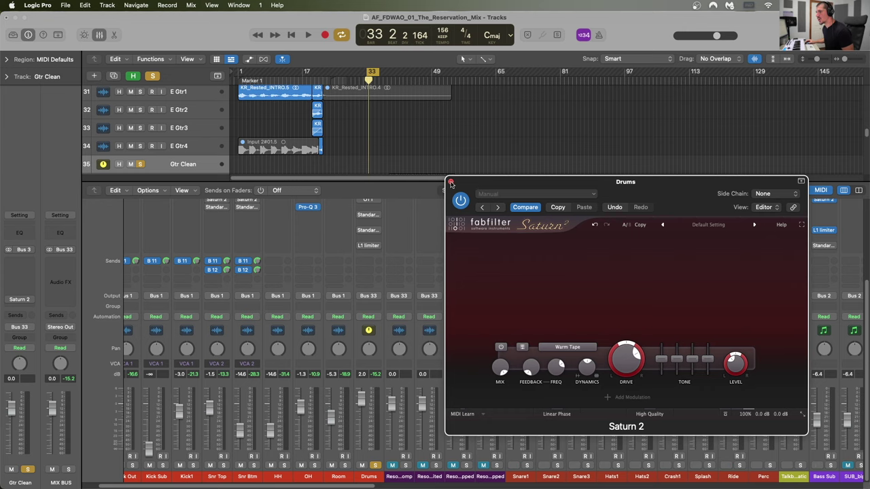
click(450, 181)
Clear the active solos, open the Pro-L 2 limiter on the Stereo Out channel, and reposition its window.
scroll(381, 293, up, 2)
scroll(400, 342, down, 2)
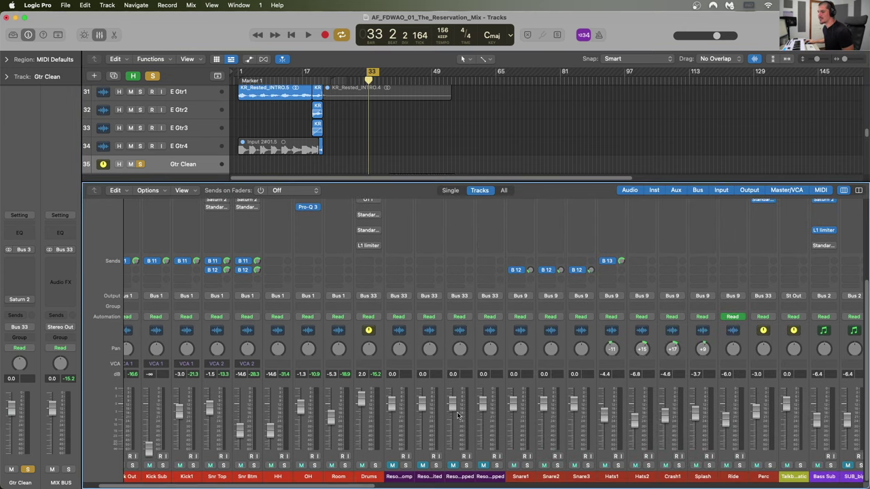
scroll(112, 428, right, 10)
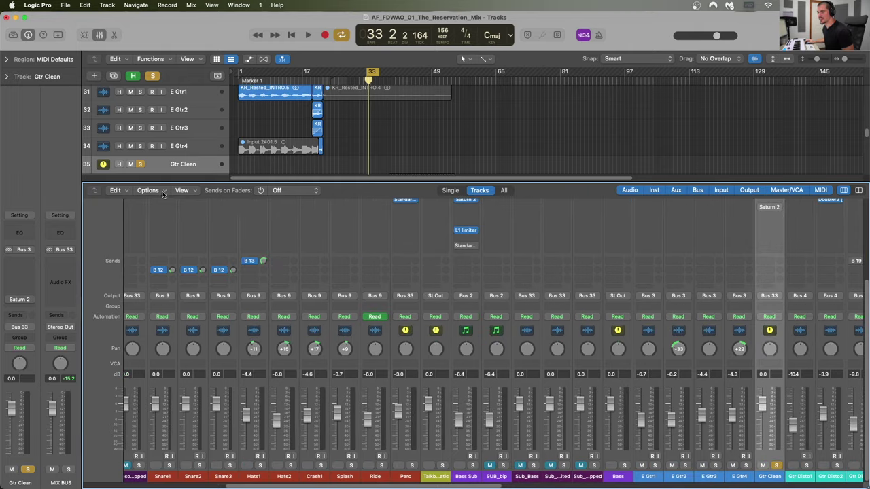
scroll(344, 317, right, 15)
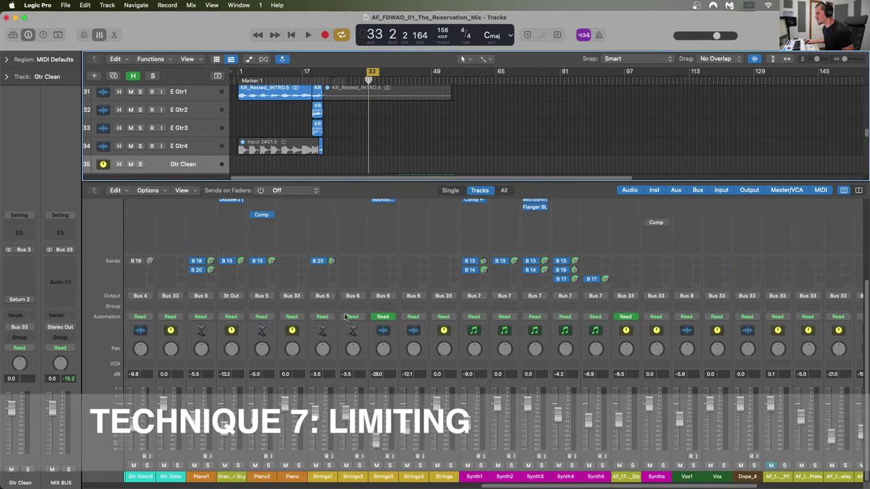
scroll(750, 378, up, 5)
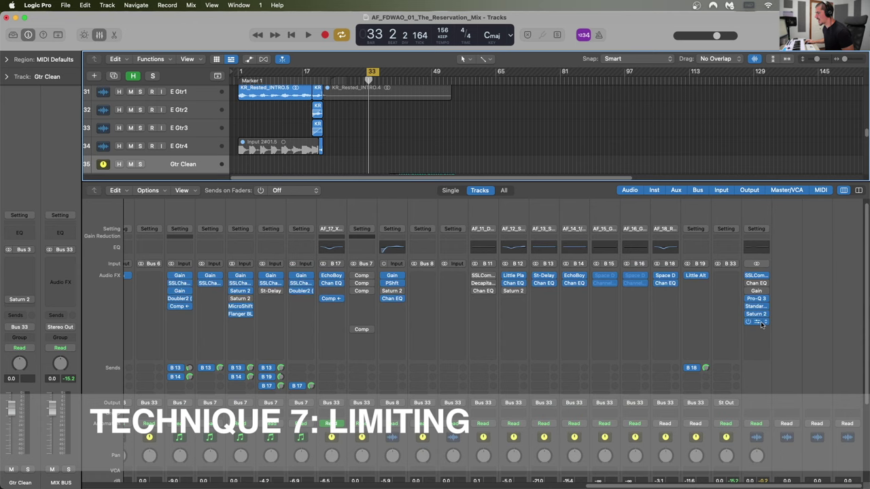
click(756, 322)
drag(491, 145, 459, 118)
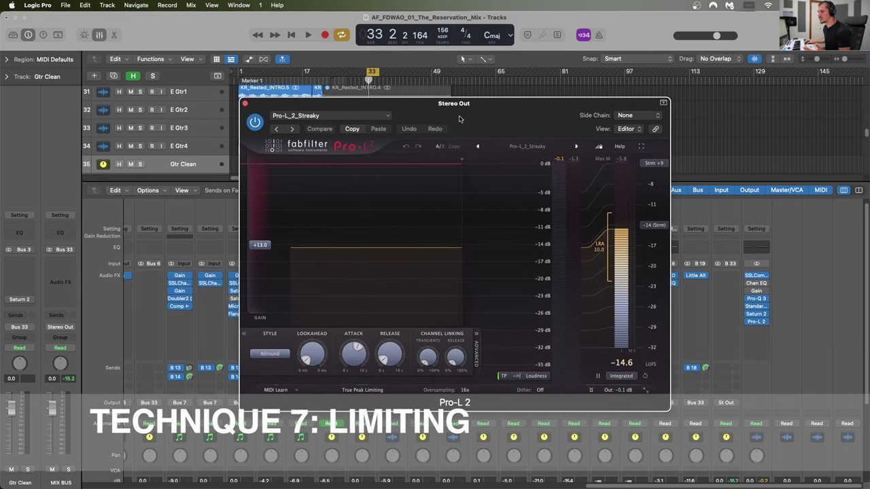
Play the full mix with the Stereo Out's Pro-L 2 bypassed and active to compare the limiting.
key(space)
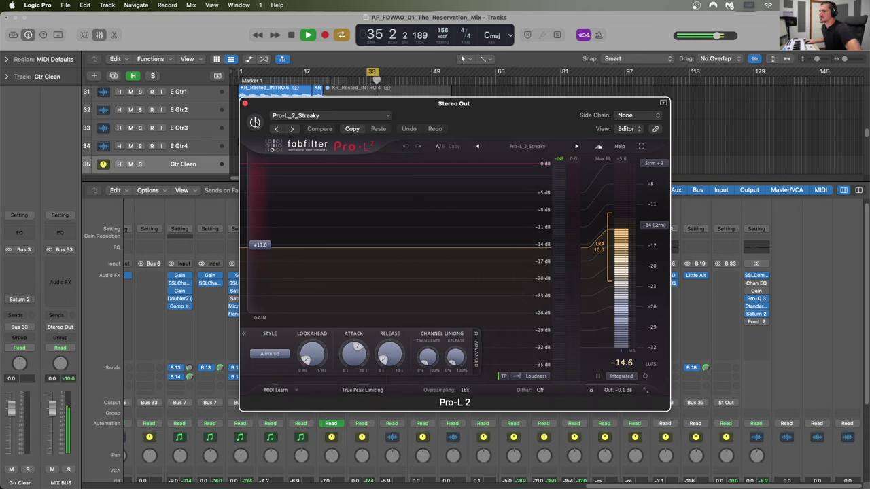
key(space)
click(255, 123)
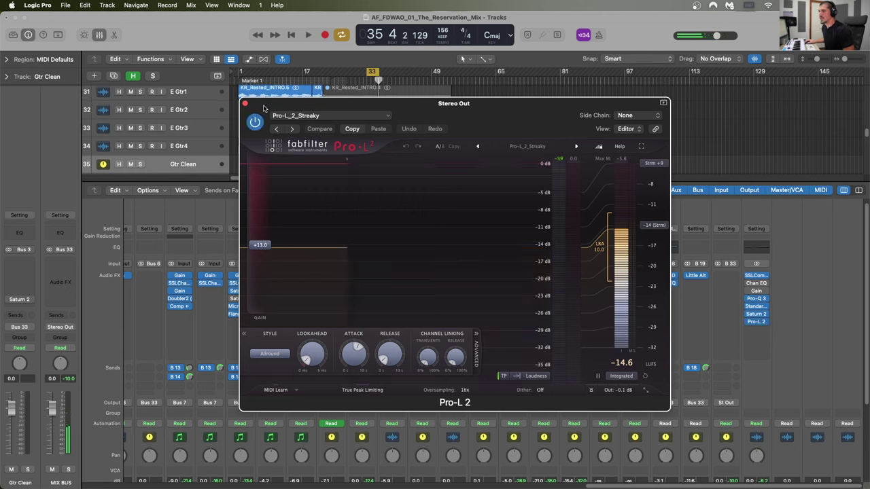
key(space)
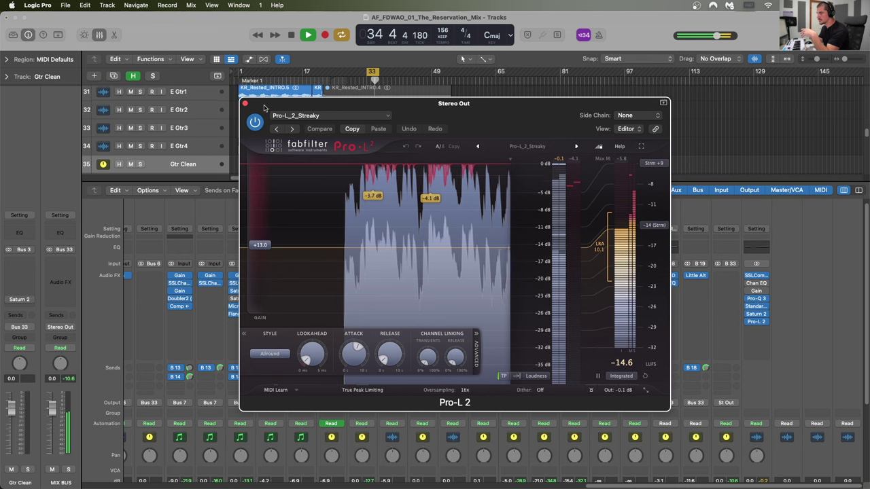
key(space)
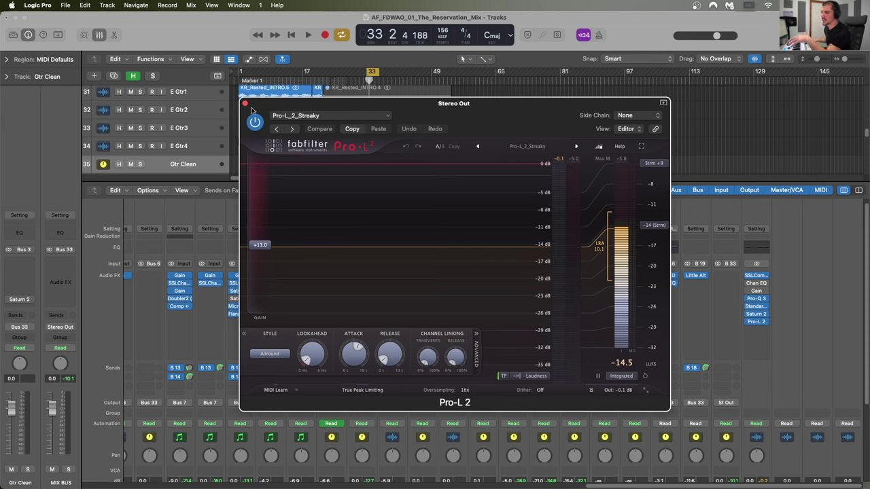
Examine Pro-L 2's release, oversampling, output level and gain settings, and its gain reduction during playback of the cycle.
mouse_move(391, 350)
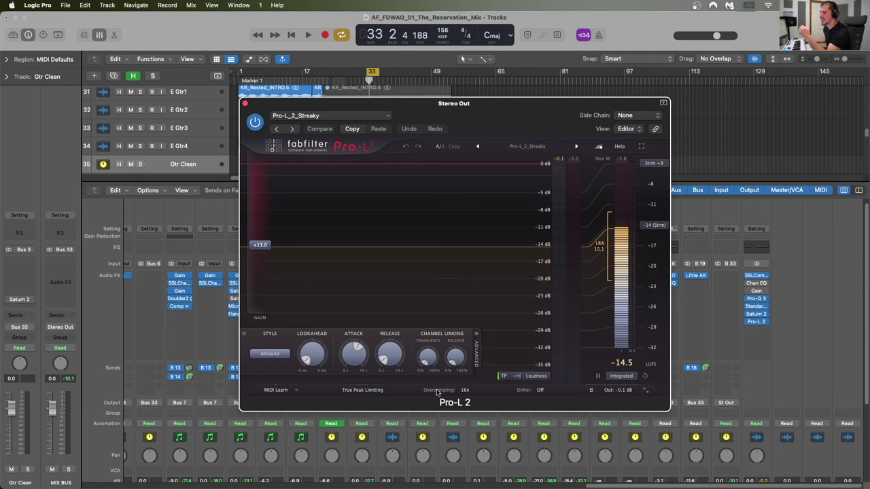
mouse_move(466, 392)
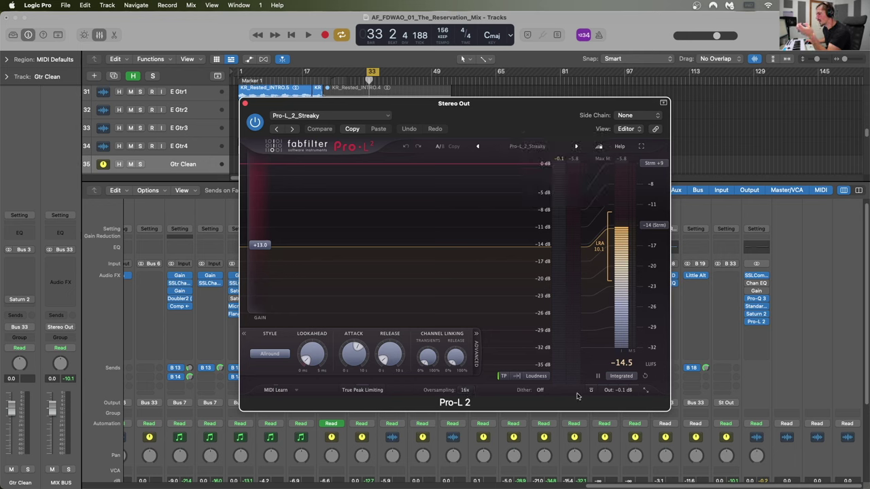
mouse_move(607, 394)
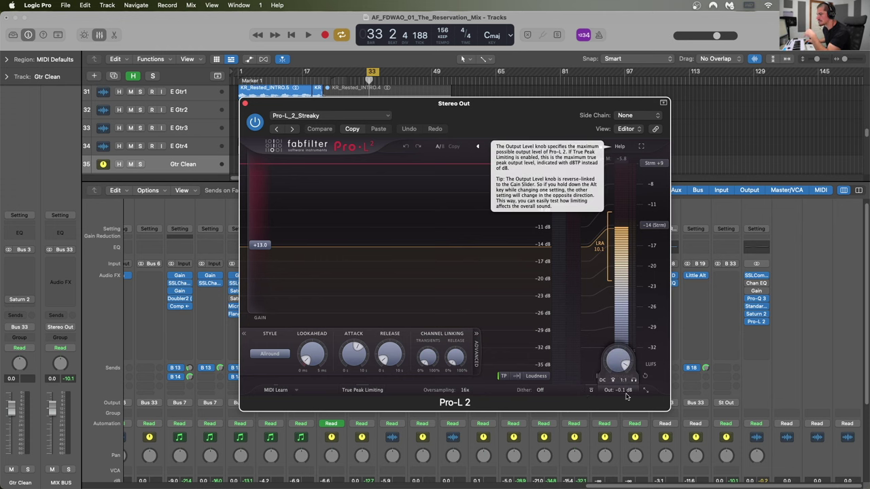
mouse_move(266, 248)
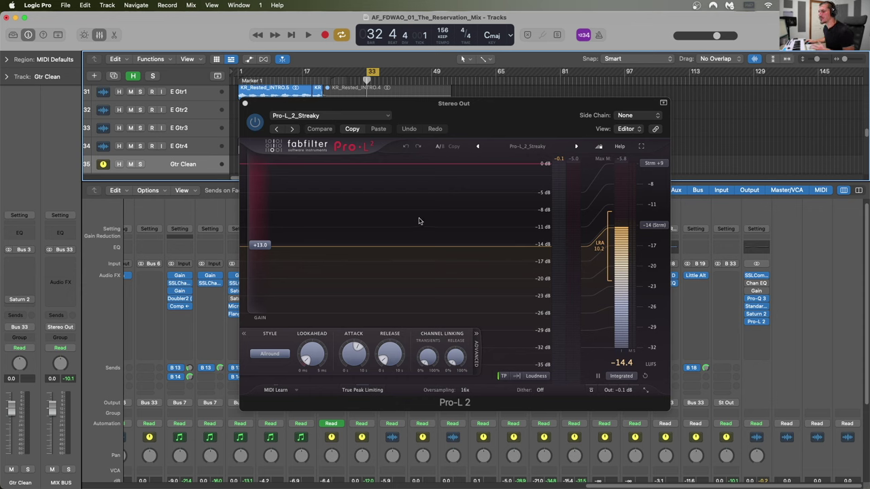
key(space)
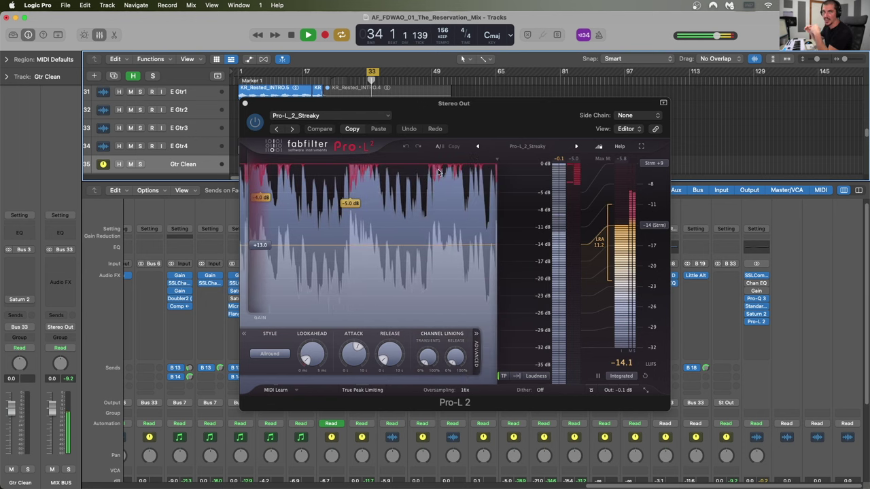
key(space)
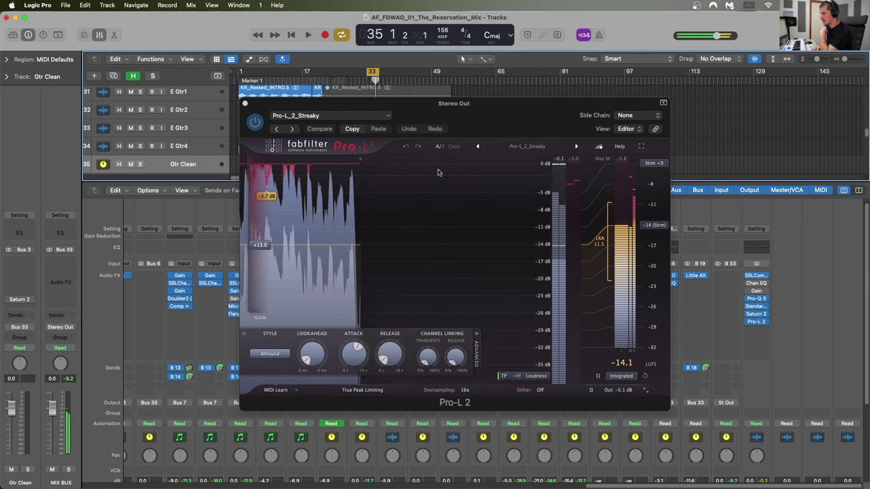
click(453, 111)
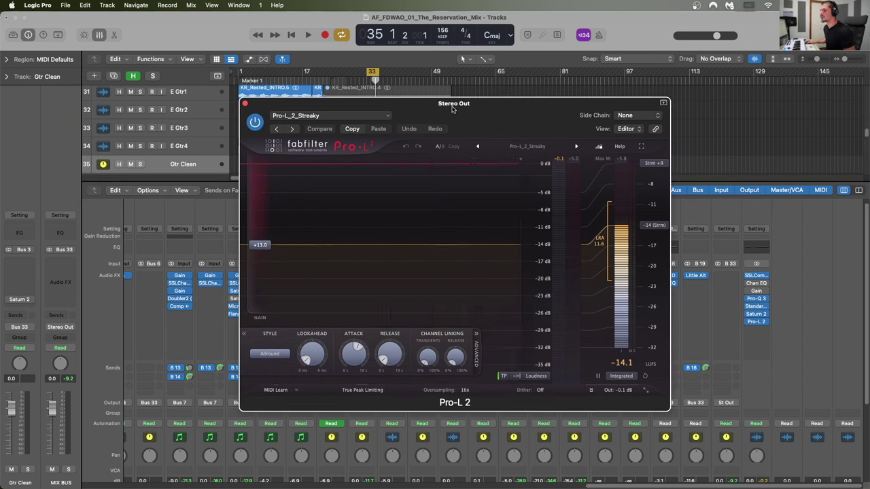
Close the Stereo Out's Pro-L 2 window and select the Drums bus.
drag(452, 107, 458, 110)
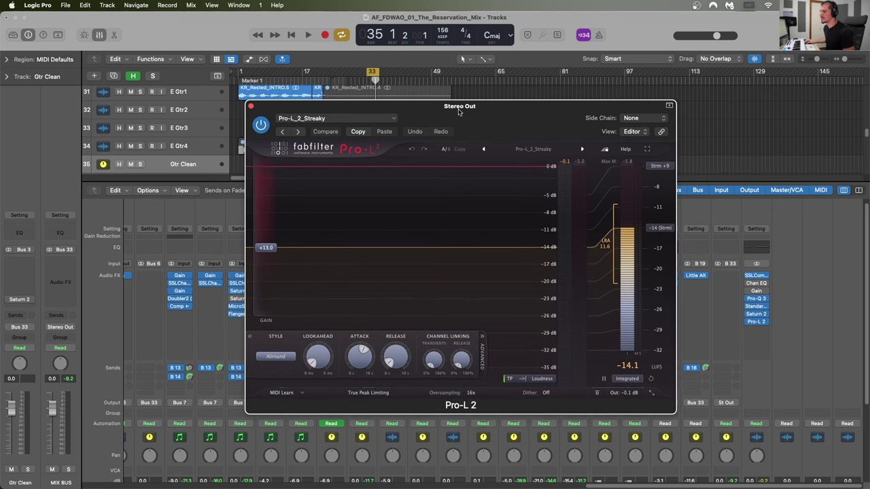
click(251, 107)
scroll(482, 322, left, 10)
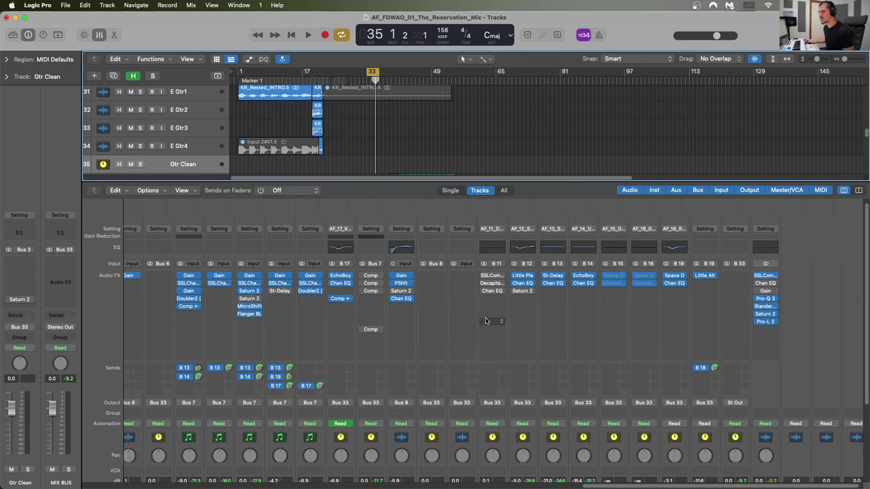
scroll(482, 322, left, 5)
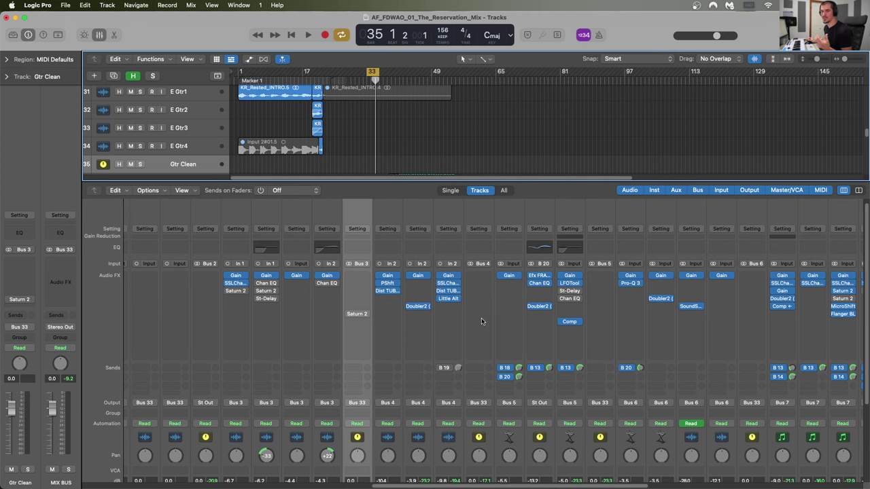
scroll(474, 339, left, 6)
scroll(474, 343, left, 8)
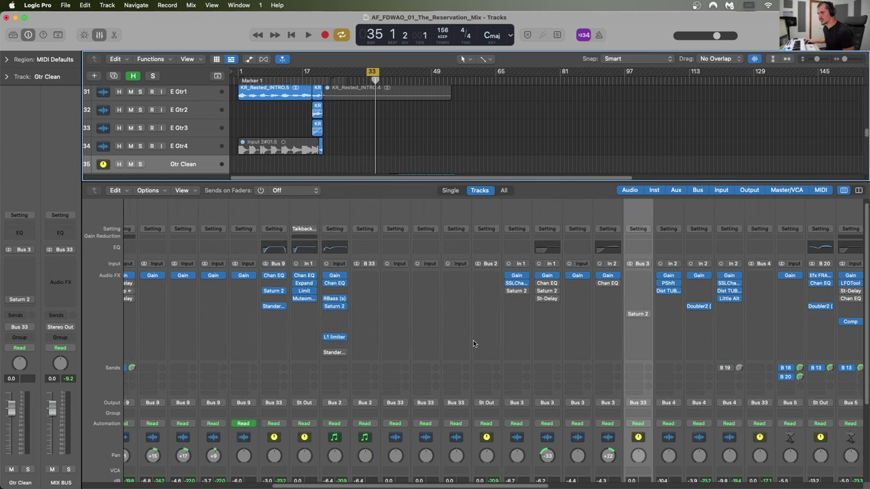
scroll(490, 343, down, 4)
scroll(503, 342, left, 6)
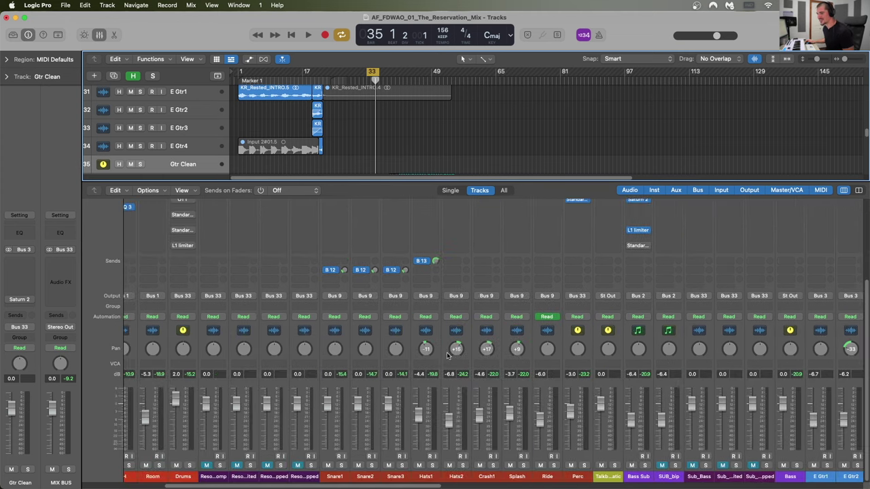
click(302, 353)
Enable the L1 limiter on the Drums bus and open its window over the middle of the mixer.
scroll(286, 326, up, 3)
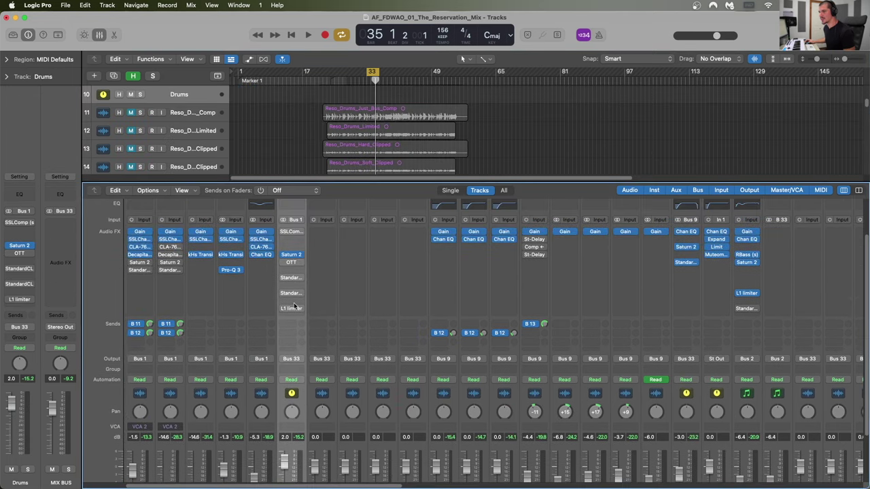
click(281, 310)
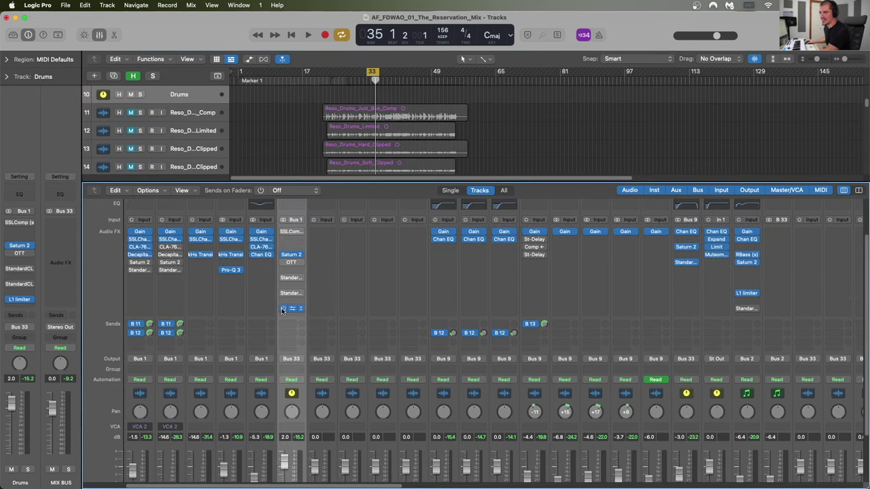
click(294, 311)
drag(352, 129, 433, 173)
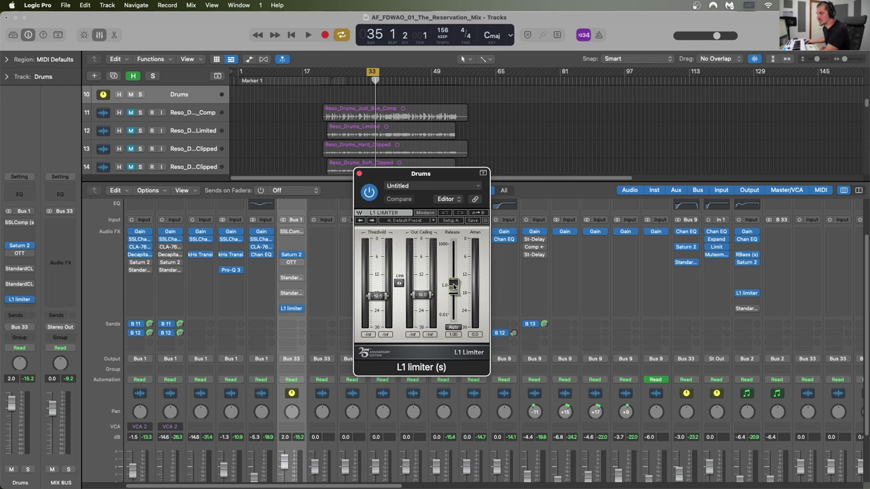
Set the L1 limiter's release to 0.99 and solo the Drums bus.
drag(454, 286, 454, 288)
click(453, 329)
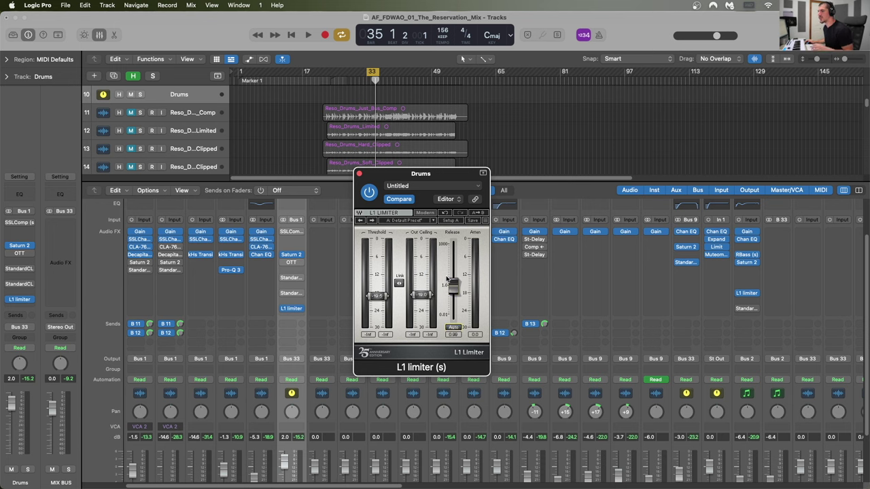
scroll(299, 435, down, 3)
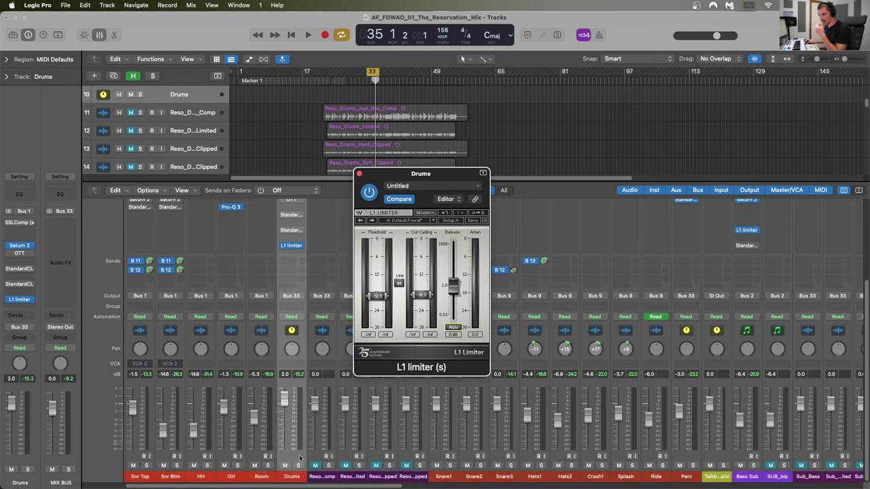
click(298, 466)
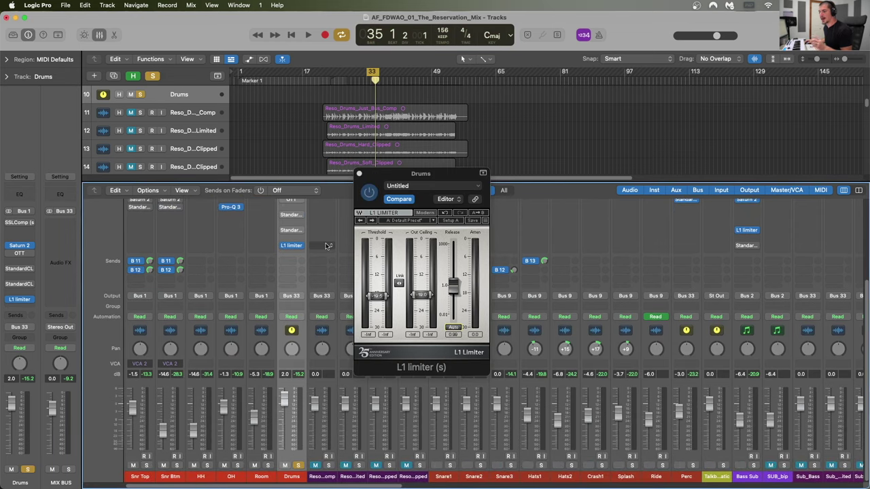
Set the L1 limiter's out ceiling to -19.5 and bypass Saturn 2 on the Drums bus.
scroll(320, 246, up, 1)
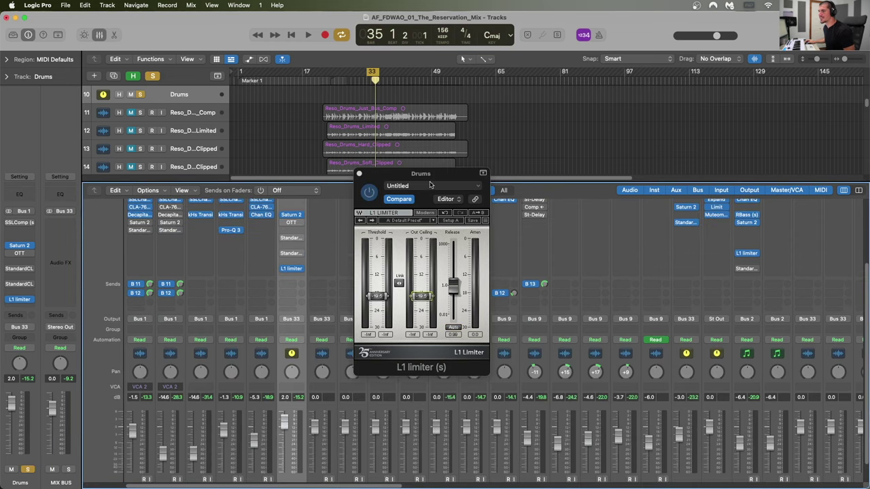
drag(422, 174, 458, 174)
scroll(290, 265, up, 2)
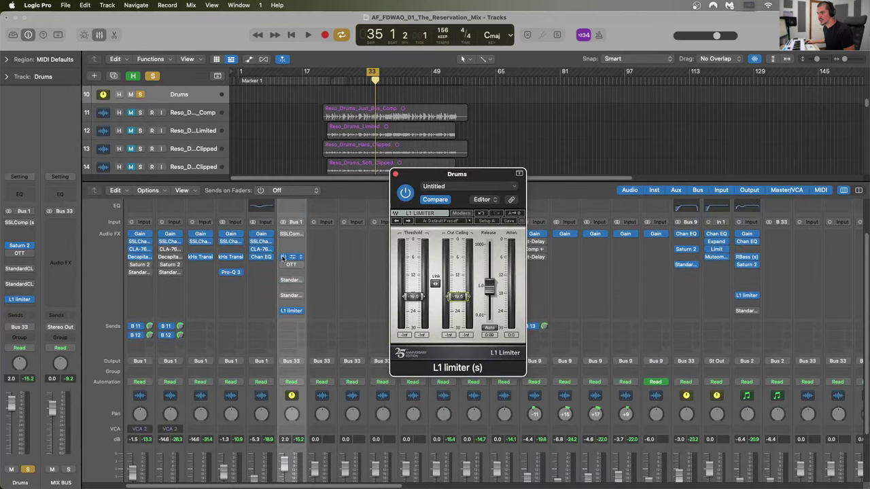
drag(417, 176, 427, 164)
Play the soloed drums over the short cycle with the L1 limiter active and bypassed.
key(space)
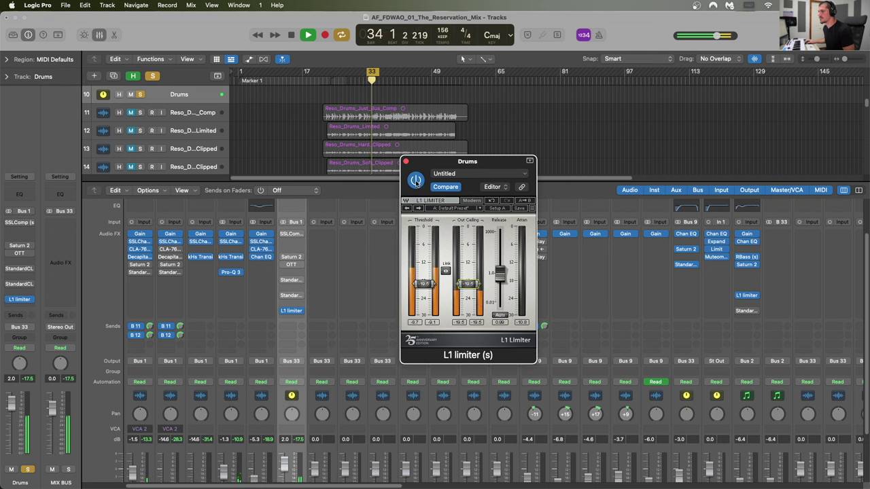
click(416, 180)
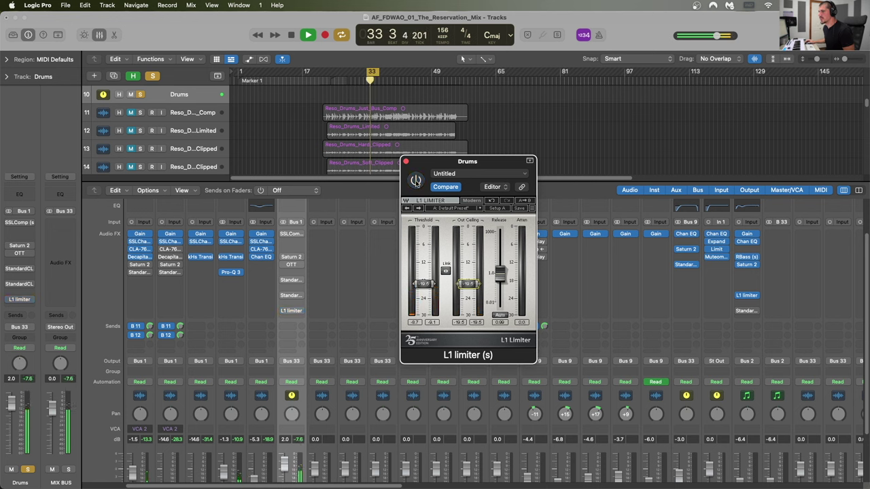
click(416, 180)
key(space)
Extend the cycle range from bar 33 to about bar 41 and move the L1 limiter window clear of it.
click(350, 106)
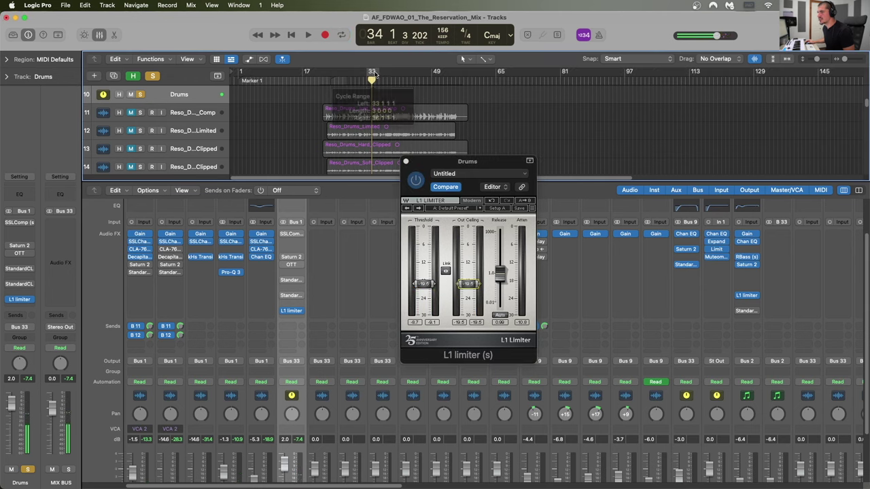
drag(375, 72, 397, 71)
drag(430, 161, 408, 148)
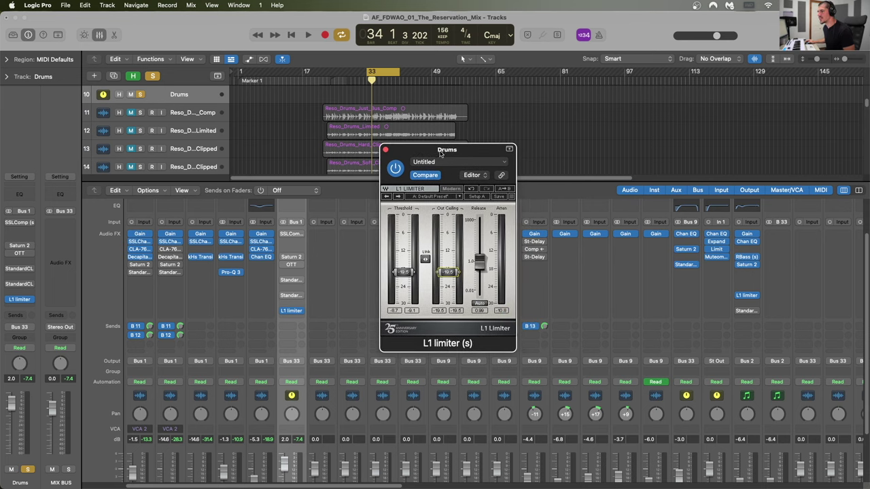
Play the drums over the longer cycle, toggling the L1 limiter's bypass to compare limited and unlimited sound.
key(space)
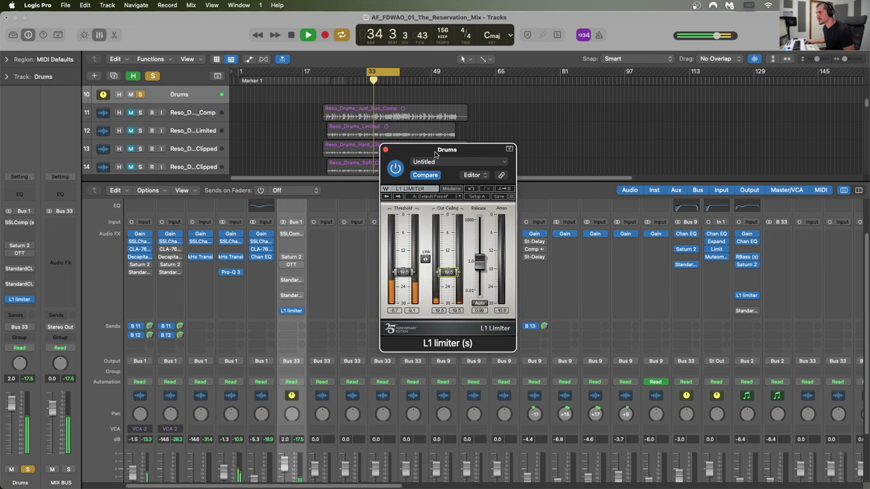
click(395, 168)
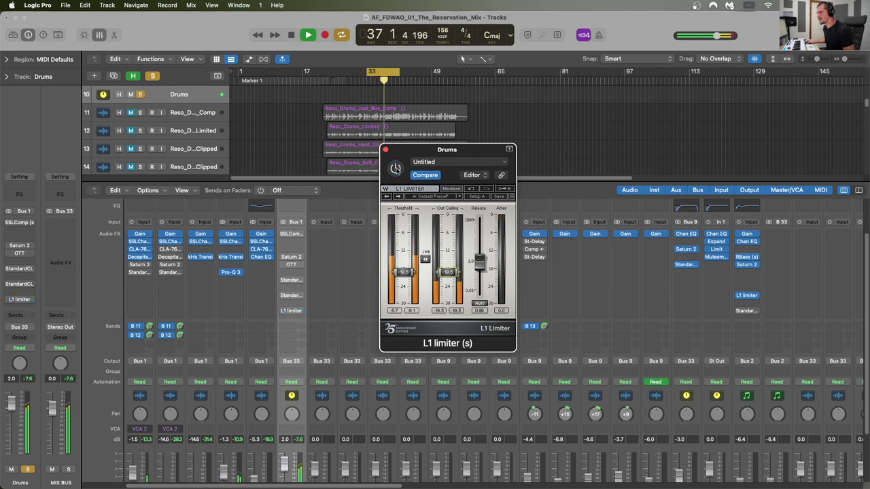
click(395, 169)
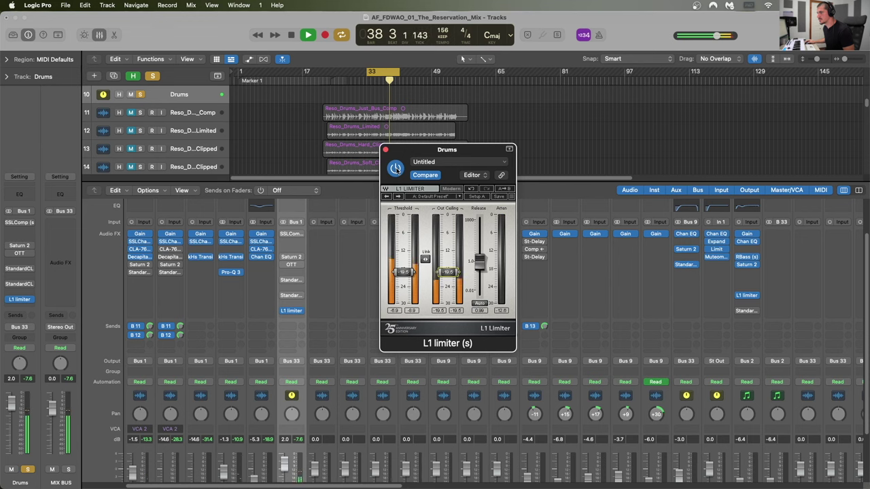
click(396, 170)
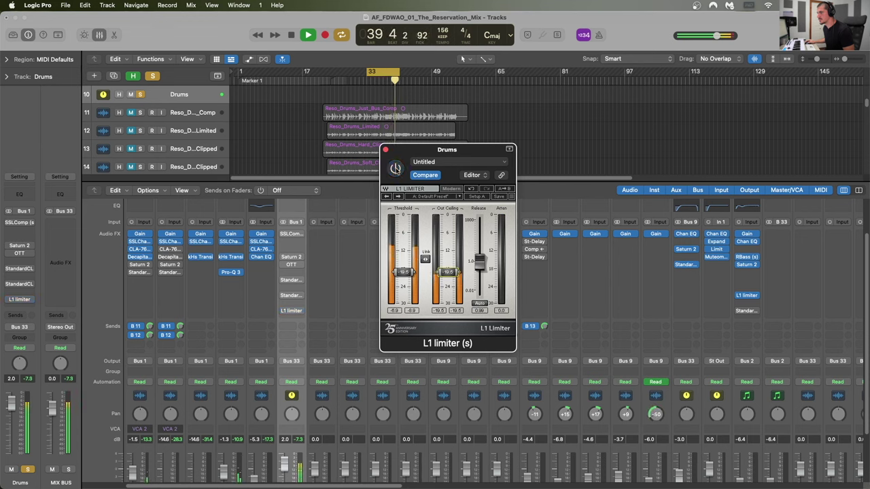
click(397, 170)
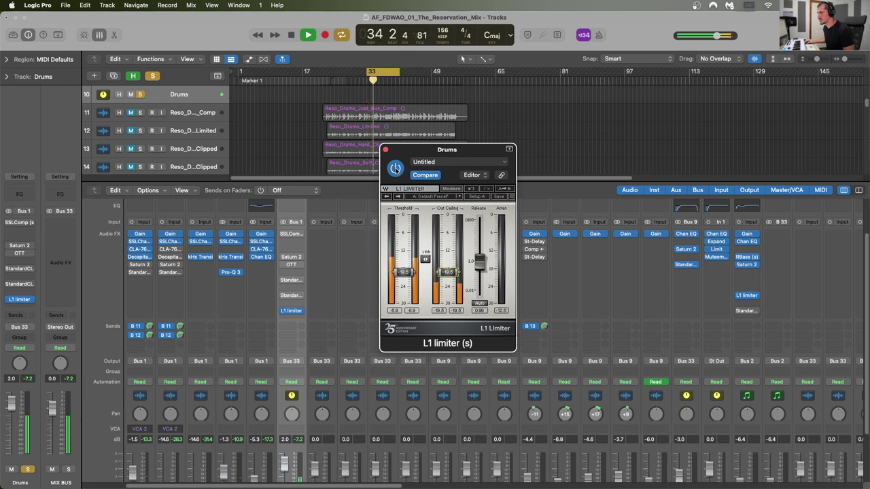
key(space)
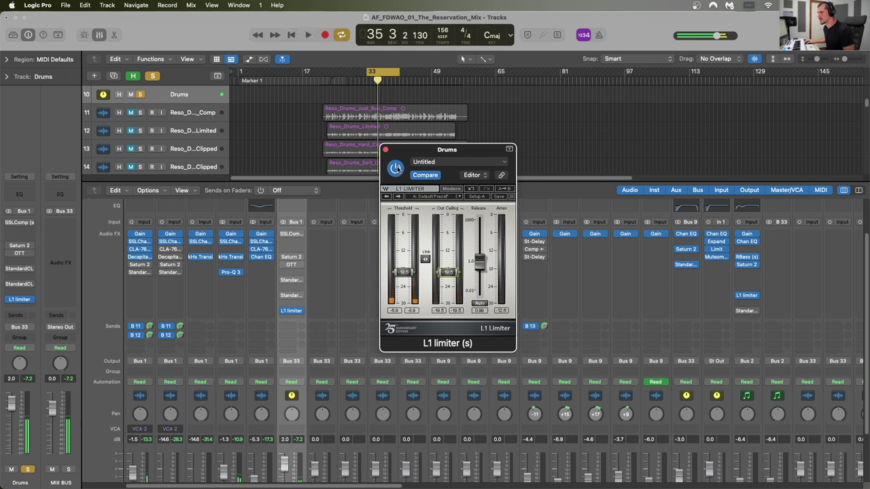
drag(400, 161, 411, 163)
Clear the channel peak readings and play the drums with the L1 limiter bypassed to check the Drums bus's peak level.
scroll(321, 258, down, 3)
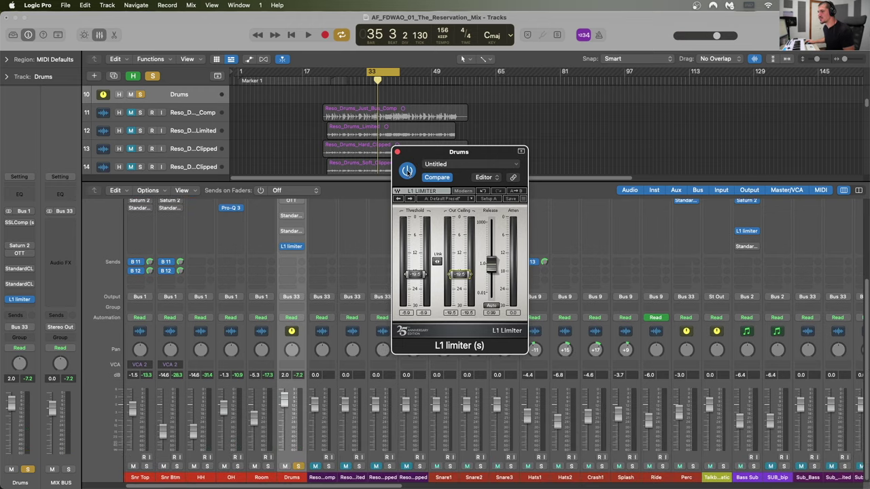
click(297, 373)
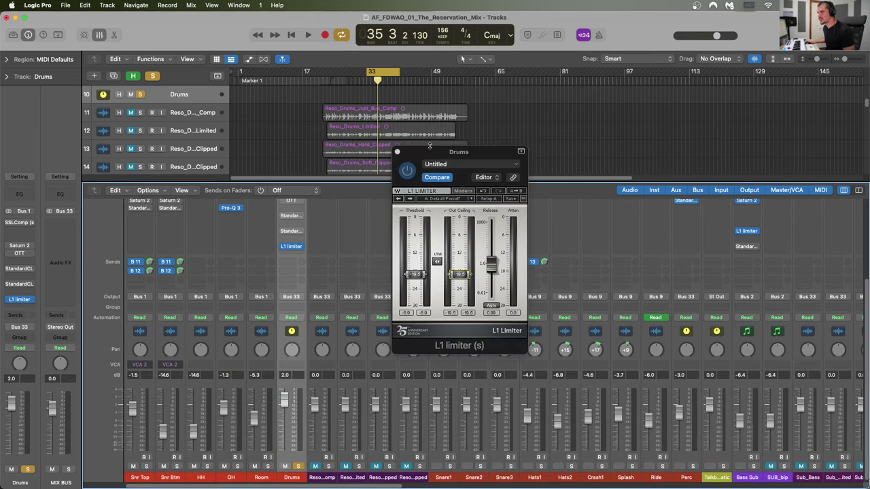
click(416, 165)
key(space)
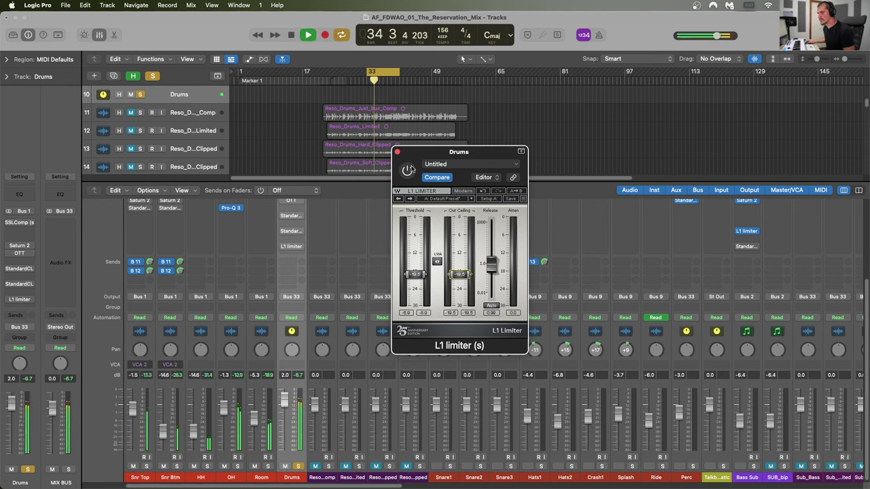
key(space)
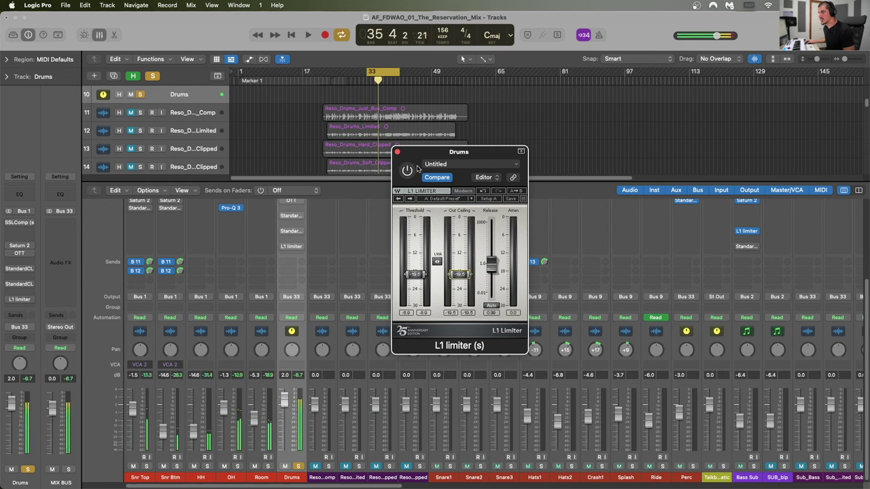
Reactivate the L1 limiter and play the drums from bar 33 to check the Drums bus's limited peak level.
click(371, 77)
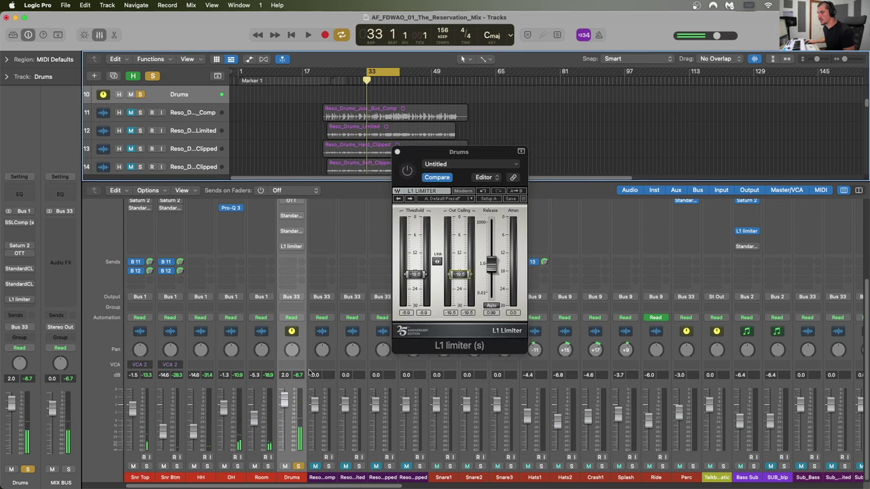
click(408, 171)
key(space)
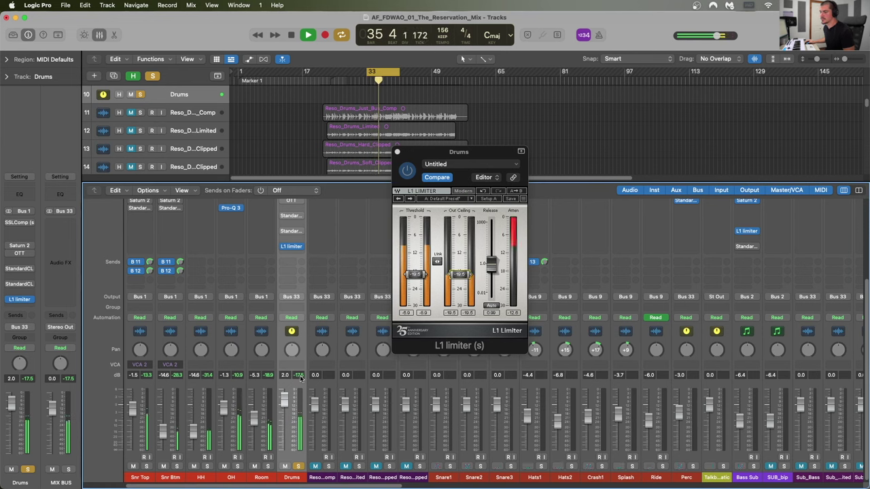
key(space)
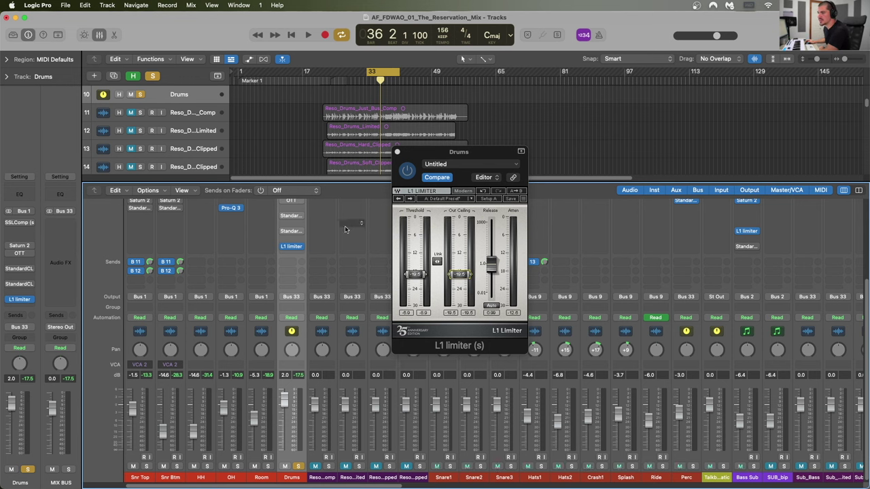
Enable SSLComp and Saturn 2 ahead of the L1 limiter on the Drums bus and play the combined chain.
scroll(318, 240, up, 3)
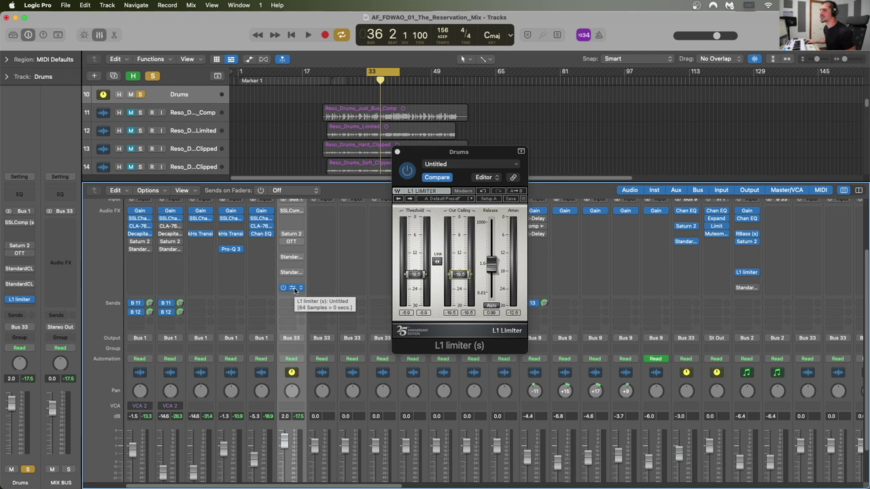
click(284, 212)
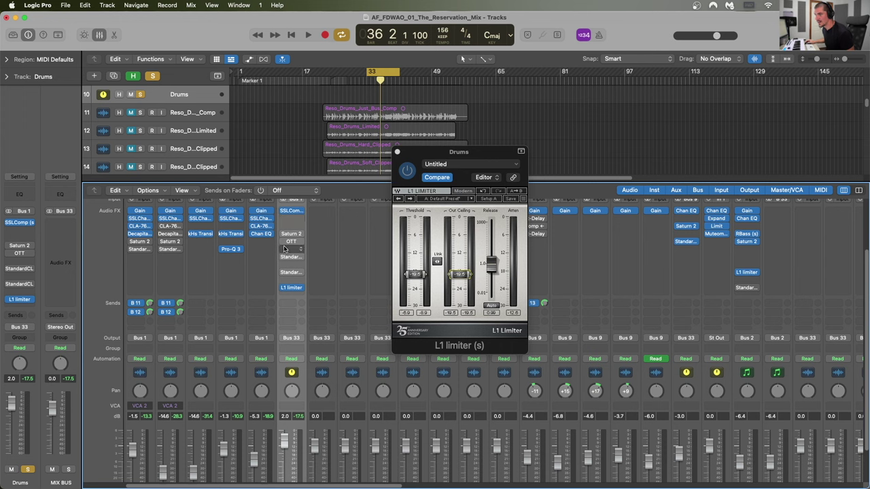
click(283, 234)
key(space)
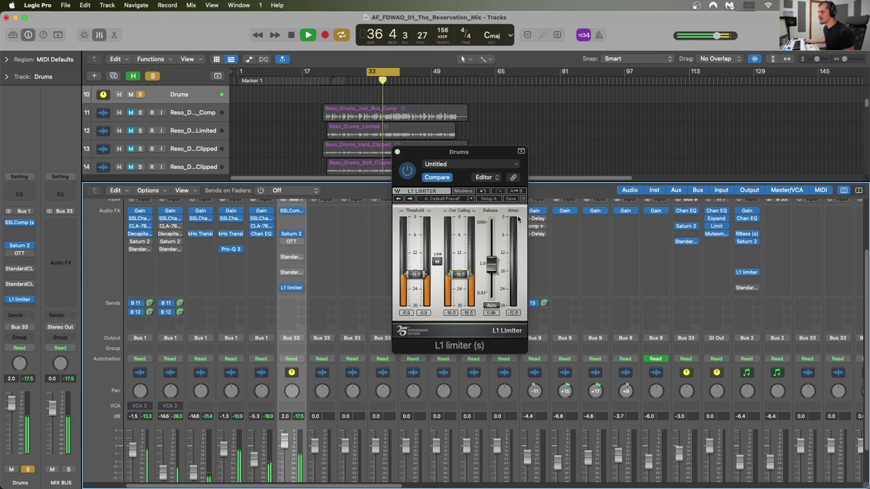
key(space)
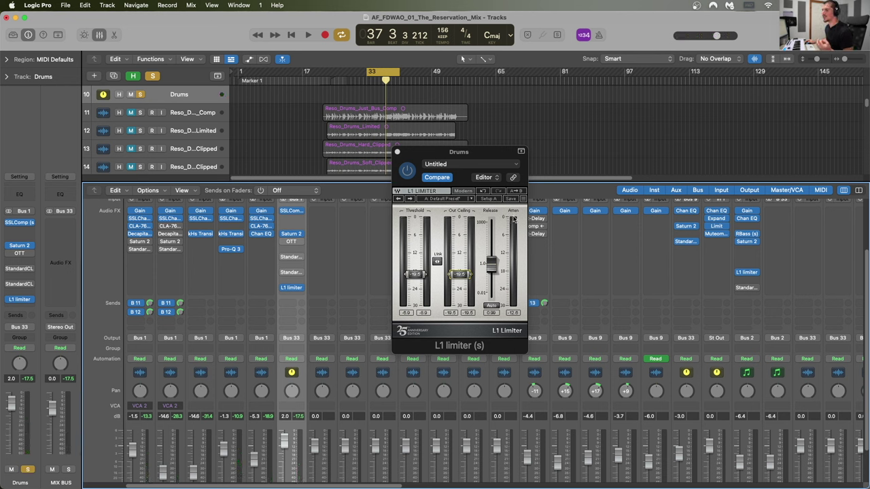
Open the Drums bus's SSLComp, Saturn 2 and L1 limiter together to view the settings of the combined chain.
click(292, 212)
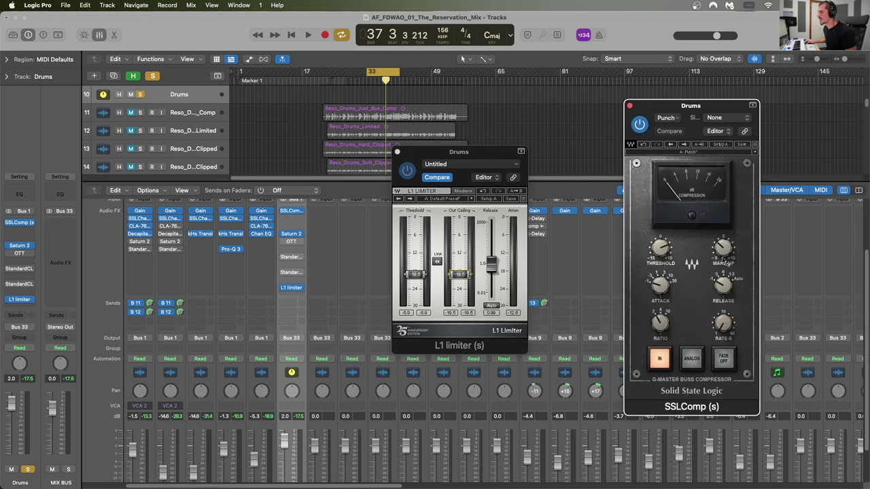
click(296, 235)
drag(591, 185, 587, 129)
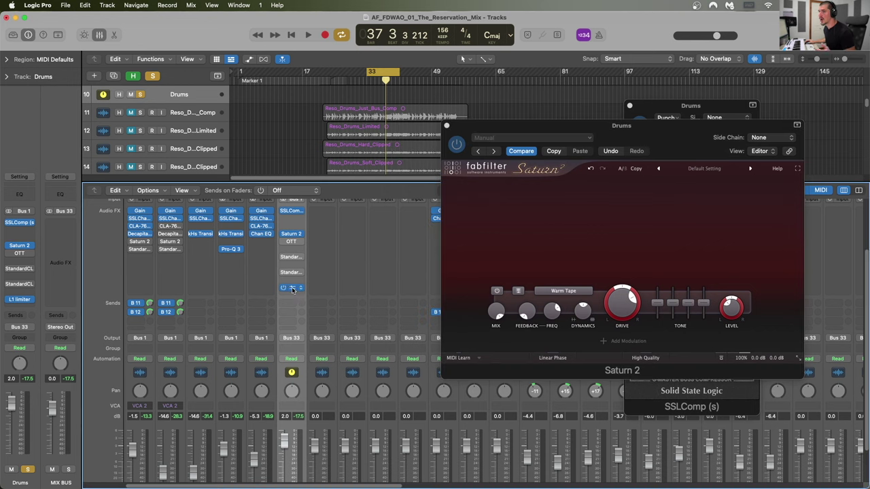
click(413, 213)
drag(463, 158, 451, 157)
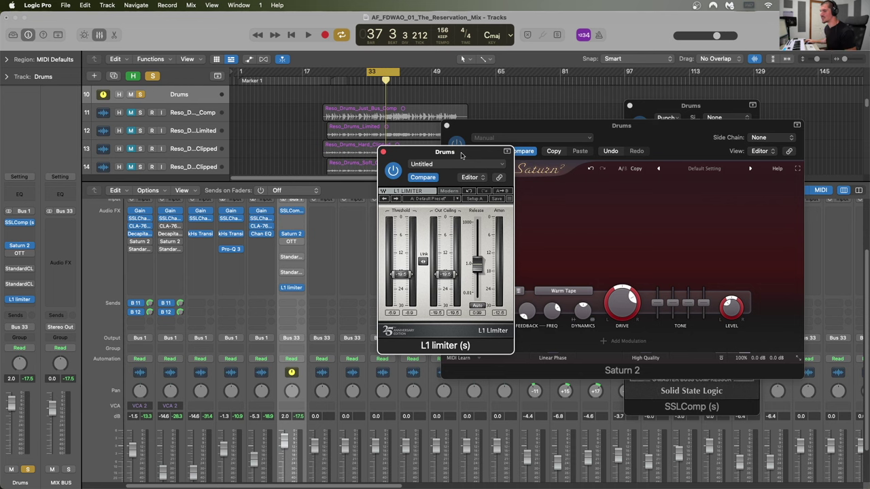
Bypass the L1 limiter, Saturn 2 and SSLComp on the Drums bus and close their plug-in windows.
mouse_move(294, 259)
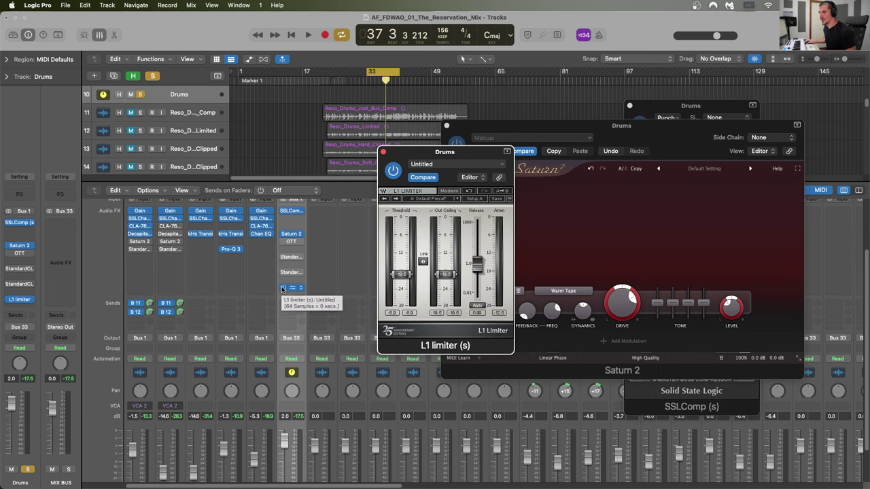
click(283, 288)
click(282, 233)
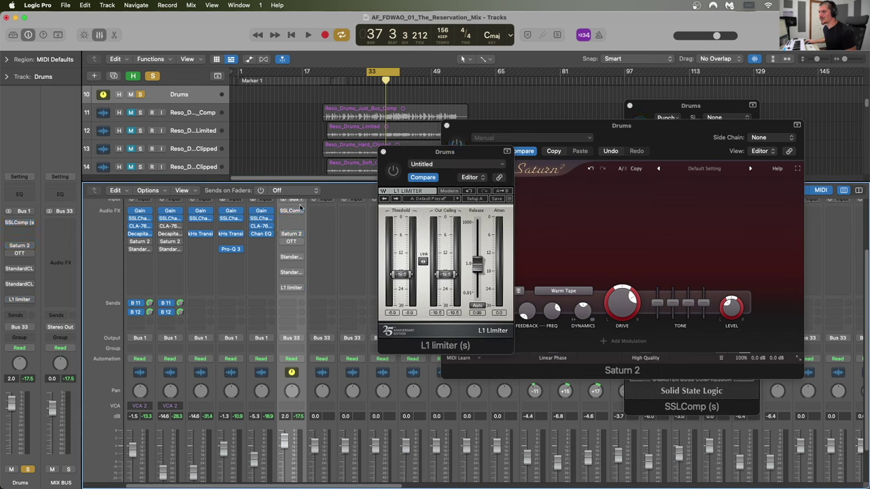
click(383, 151)
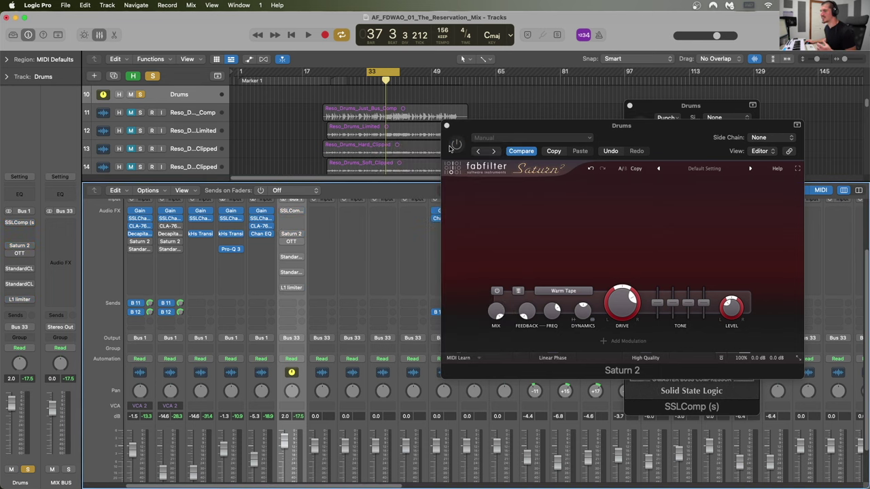
click(448, 125)
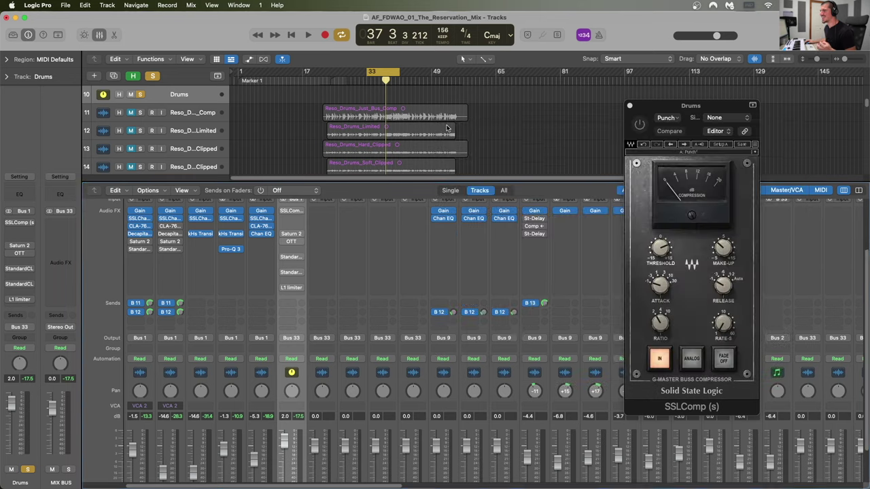
click(630, 106)
Enable the first StandardCLIP on the Drums bus and open it beside the Drums channel strip.
click(283, 258)
click(294, 257)
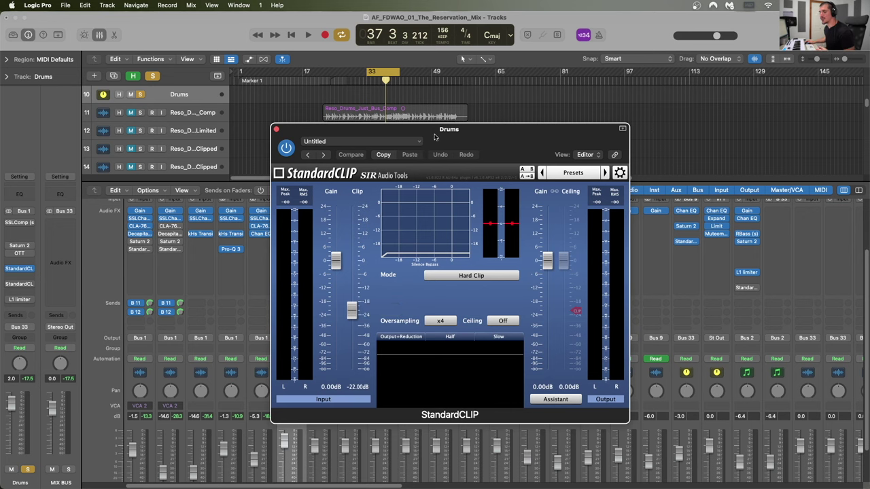
drag(436, 136, 607, 97)
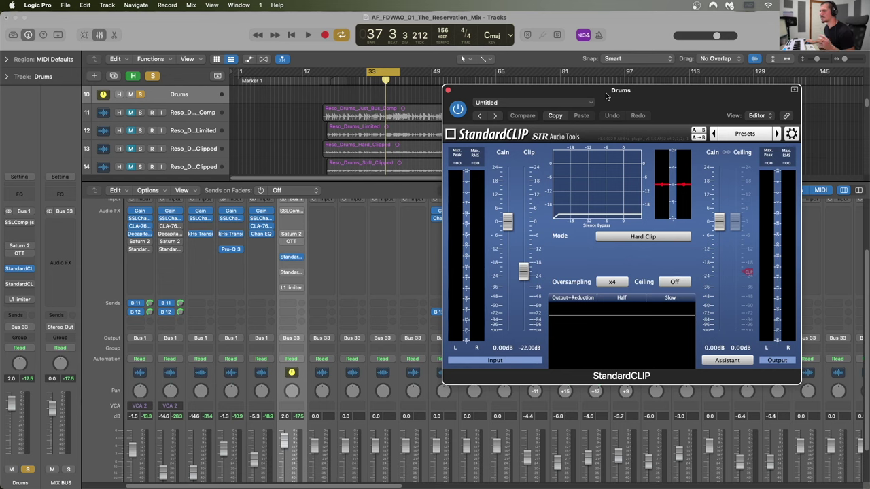
drag(608, 96, 602, 90)
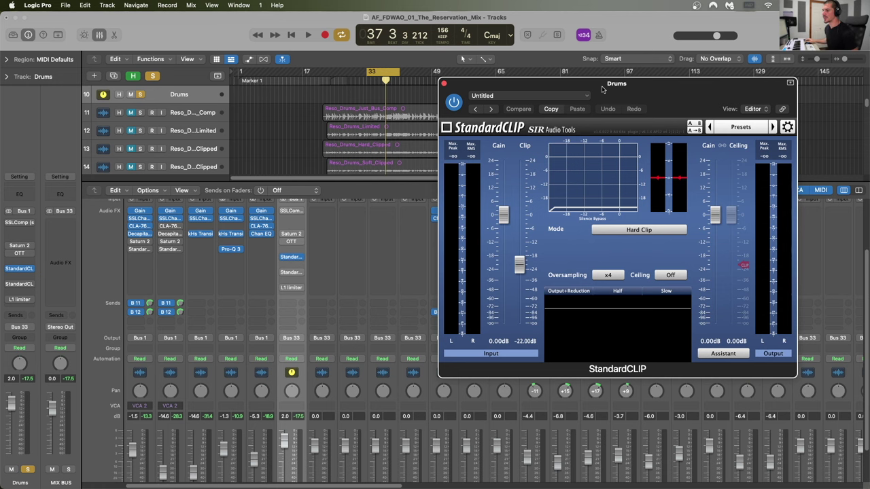
mouse_move(602, 88)
mouse_down()
mouse_move(565, 98)
mouse_move(595, 91)
mouse_up()
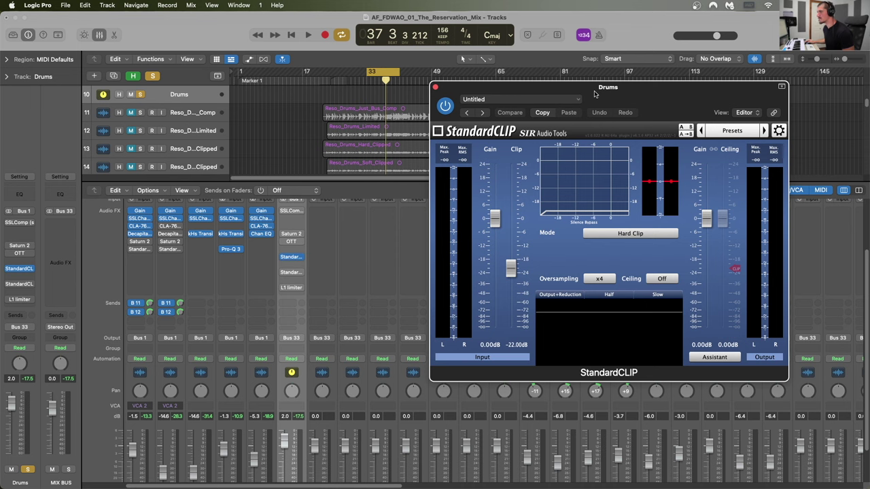
drag(594, 94, 596, 93)
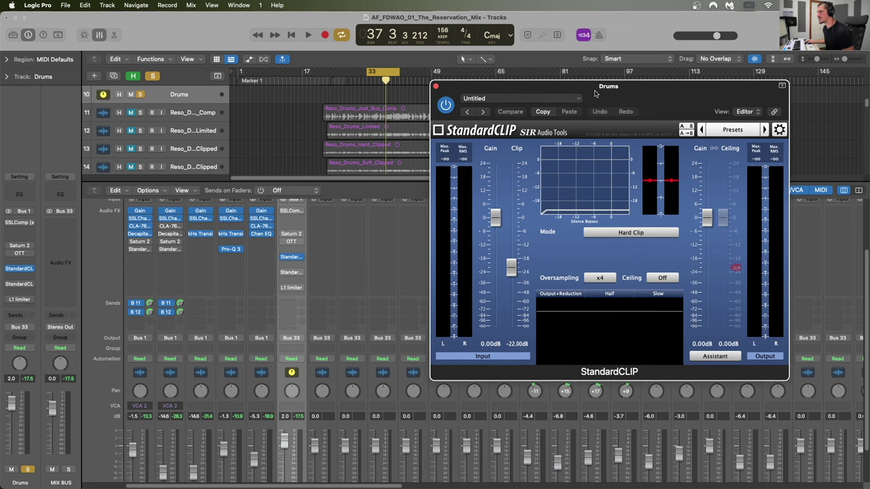
Play the drums over a shorter cycle, toggling StandardCLIP's bypass to compare hard-clipped and unclipped sound.
key(space)
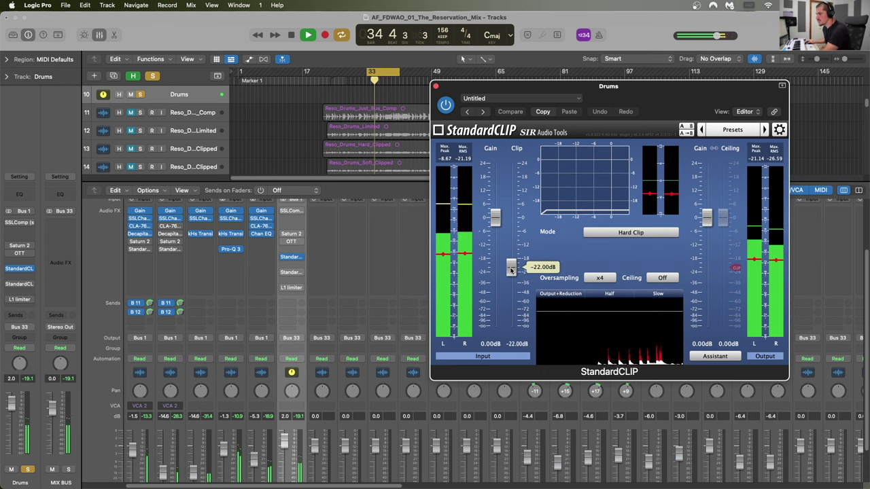
click(446, 104)
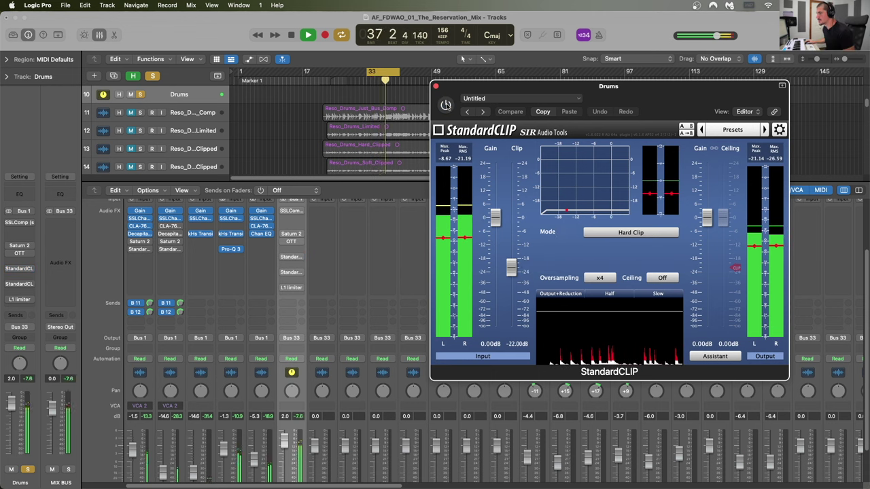
click(446, 105)
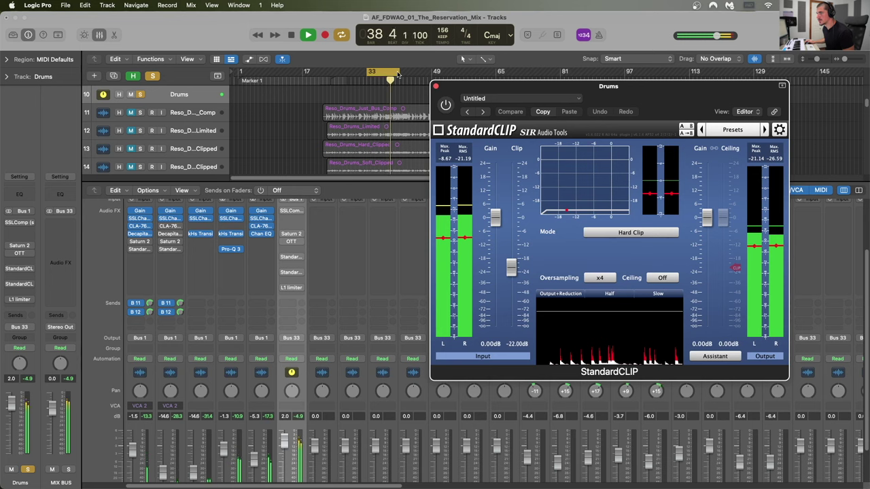
click(368, 81)
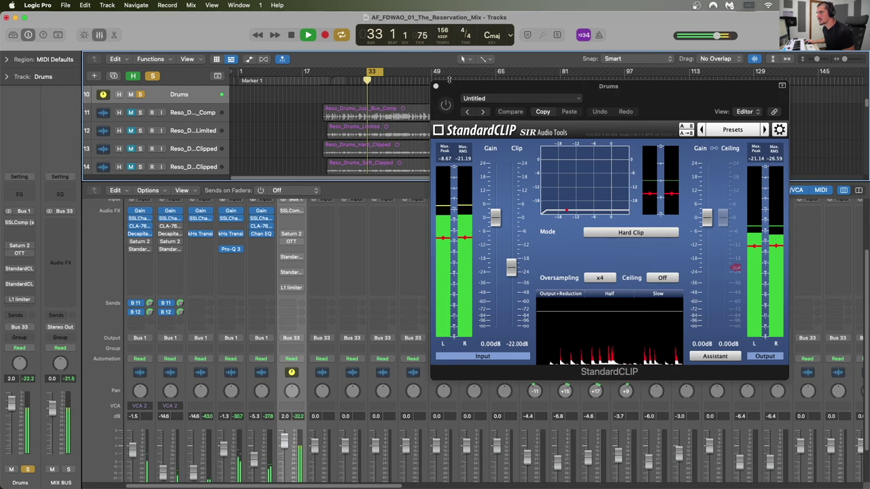
click(446, 105)
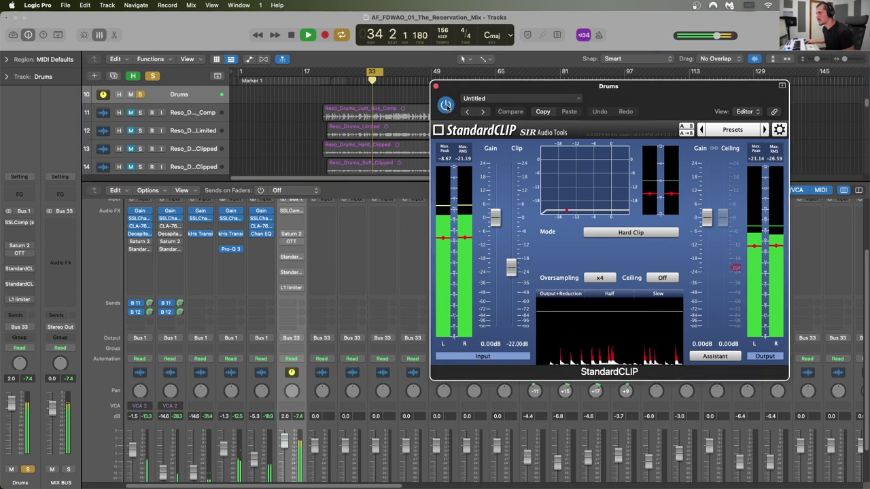
Set StandardCLIP's clip level to -14.20 dB and toggle its bypass during playback to compare the sound.
drag(511, 269, 515, 252)
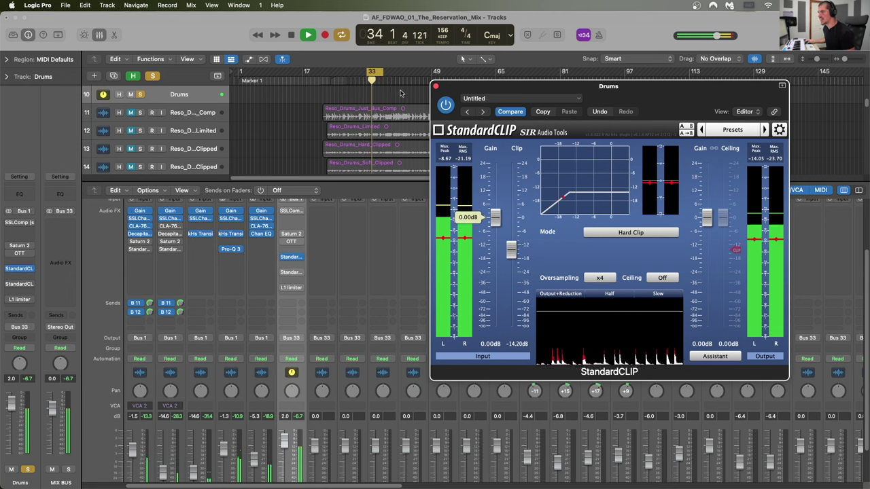
click(446, 105)
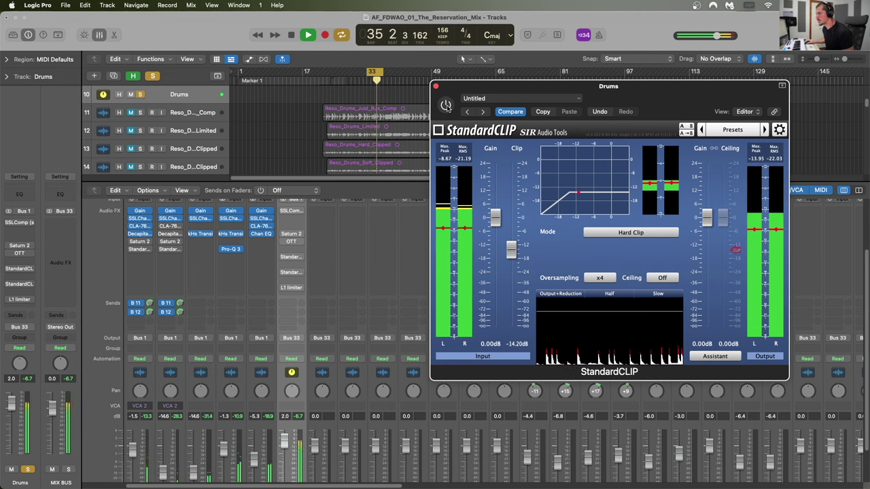
click(446, 105)
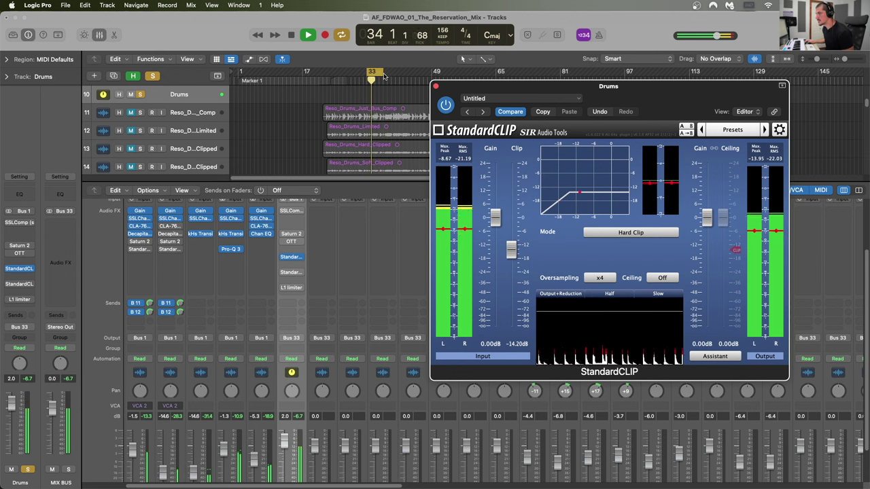
mouse_move(373, 79)
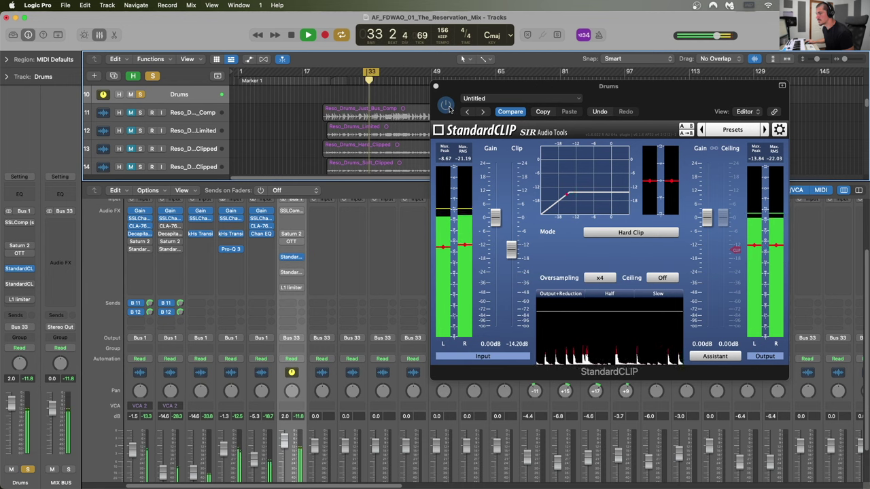
click(447, 107)
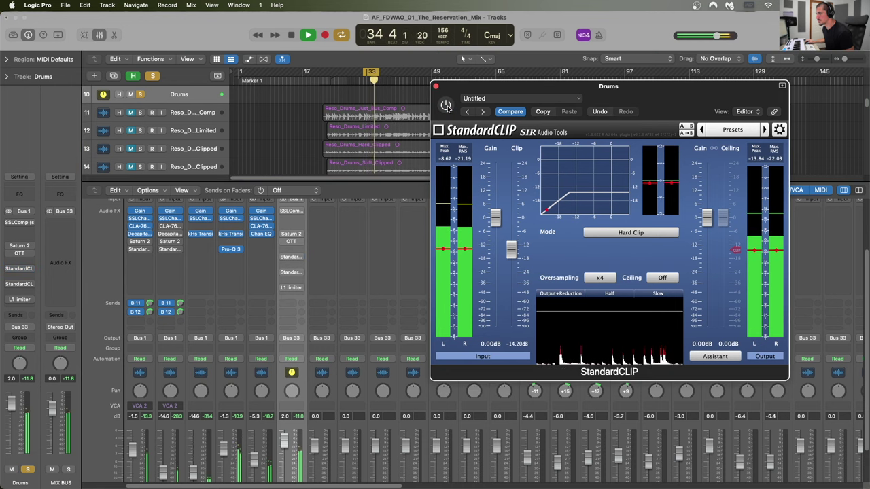
click(447, 107)
key(space)
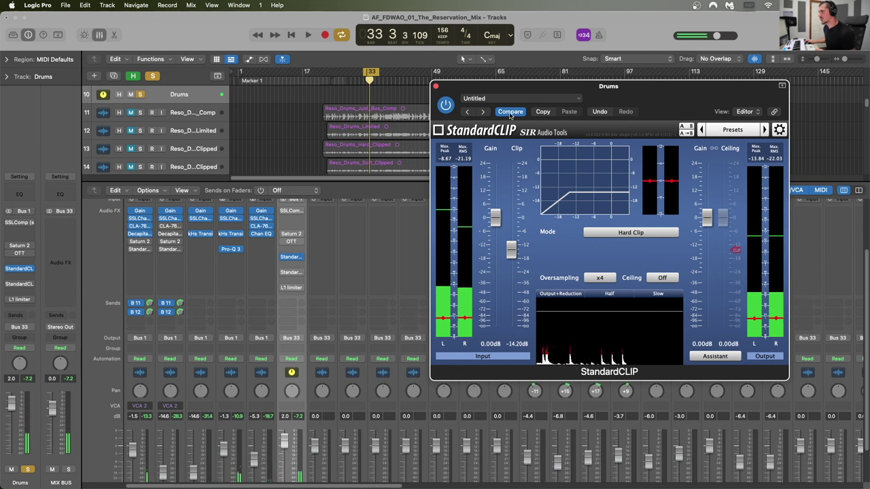
Play the drums with StandardCLIP active and then bypassed to compare the Drums bus's peak levels.
drag(507, 92, 512, 91)
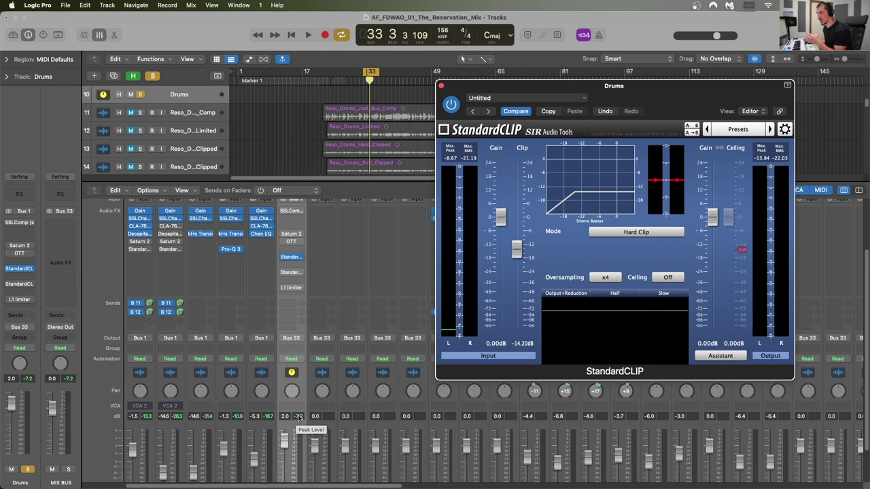
key(space)
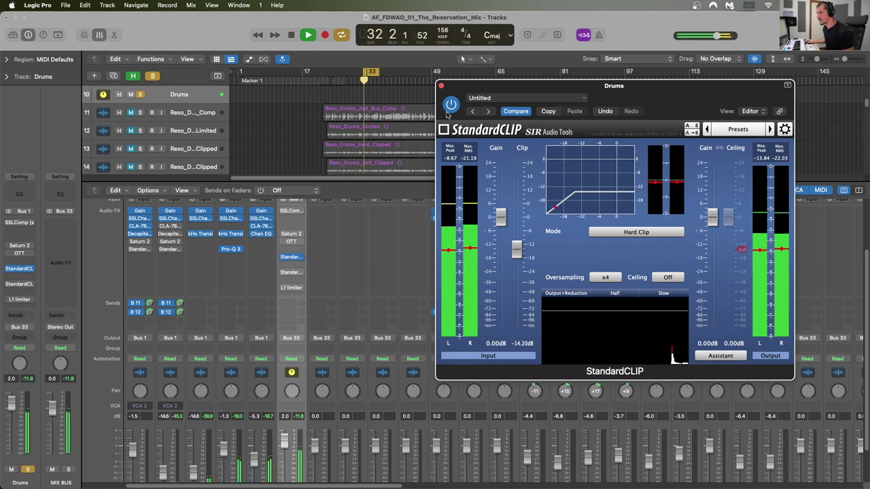
click(451, 105)
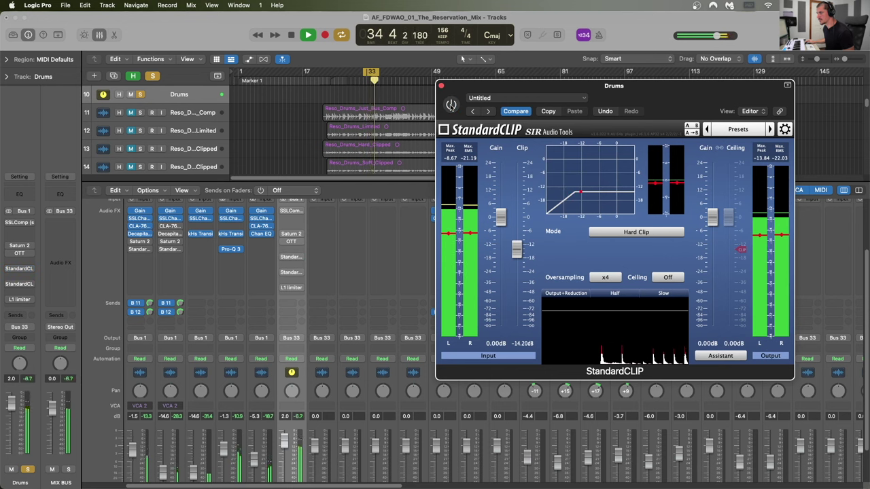
key(space)
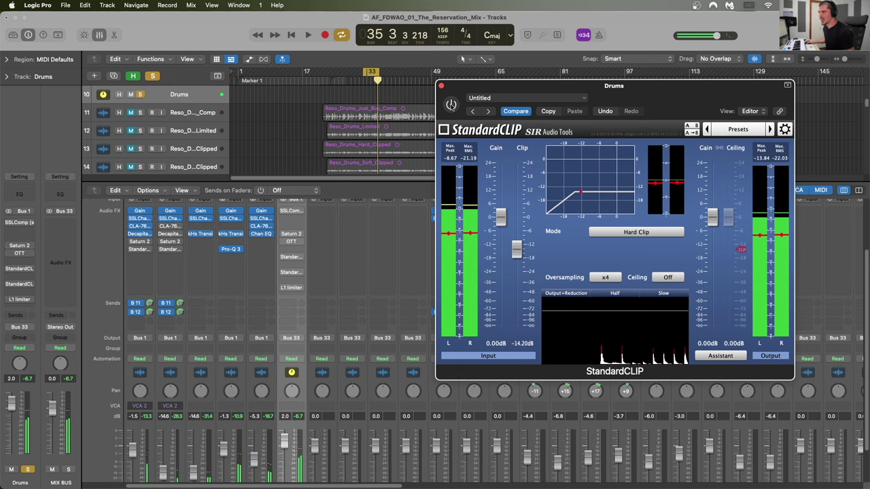
drag(458, 91, 458, 90)
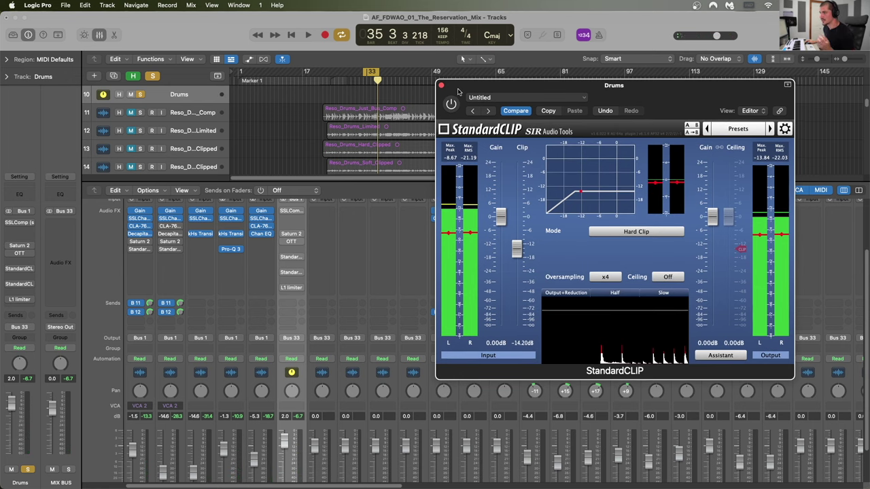
Clear the channel peak readings and play the drums with StandardCLIP bypassed to check the Drums bus's peak level.
click(298, 419)
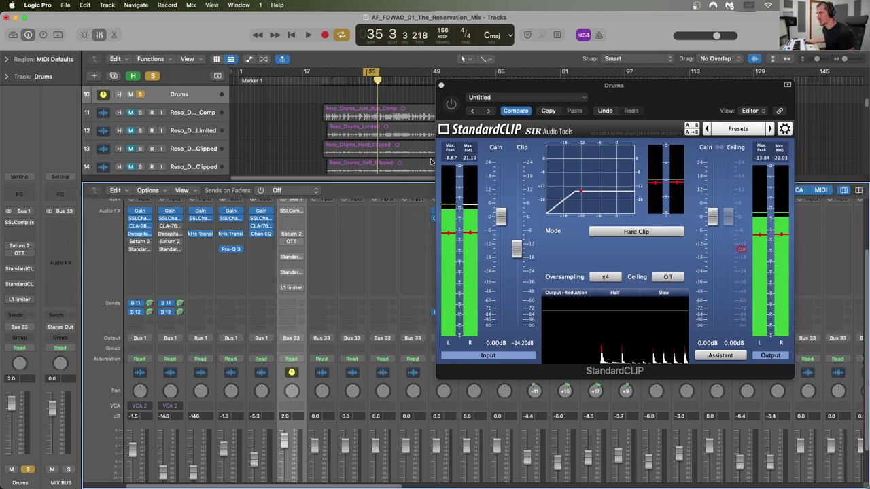
click(462, 88)
key(space)
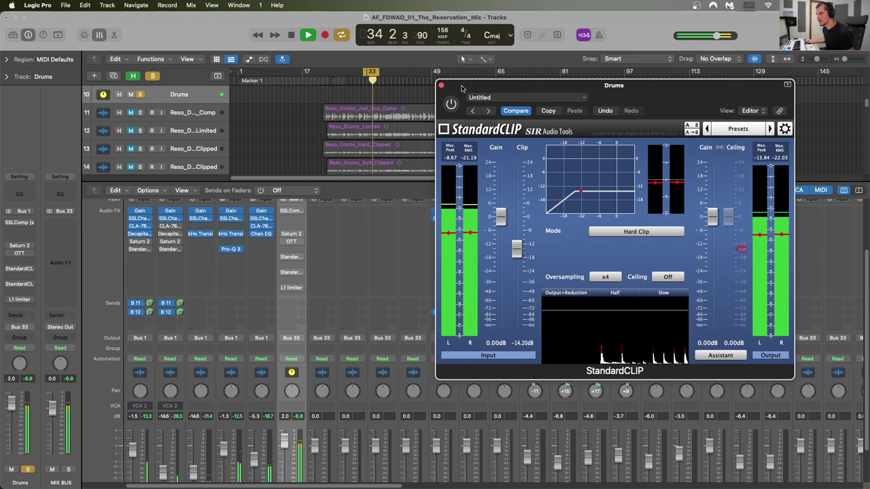
key(space)
Reactivate StandardCLIP and play the drums to check the Drums bus's peak level with hard clipping.
click(451, 103)
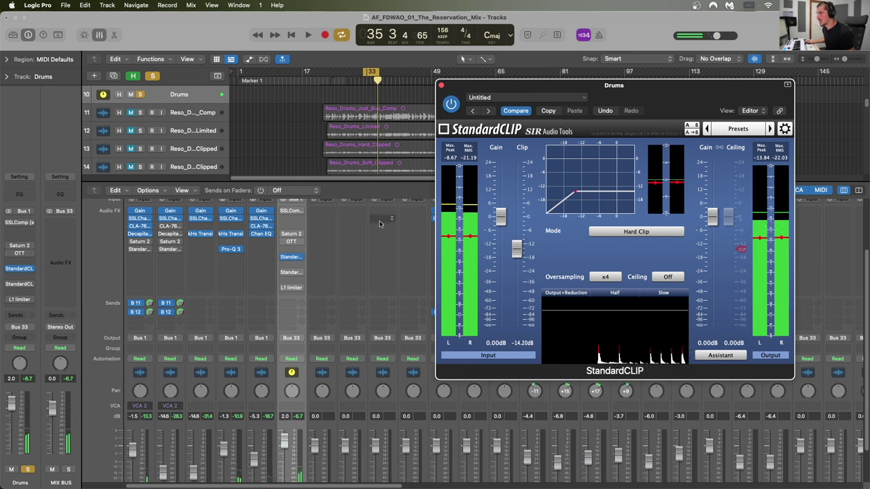
key(space)
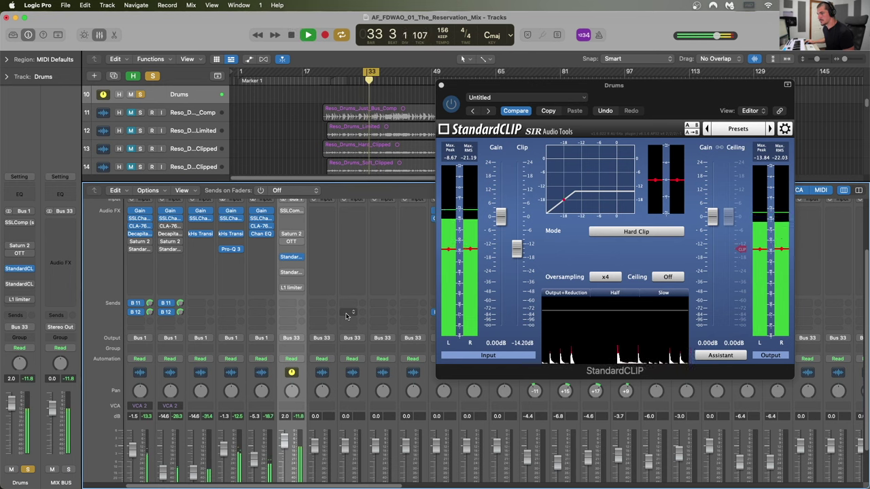
key(space)
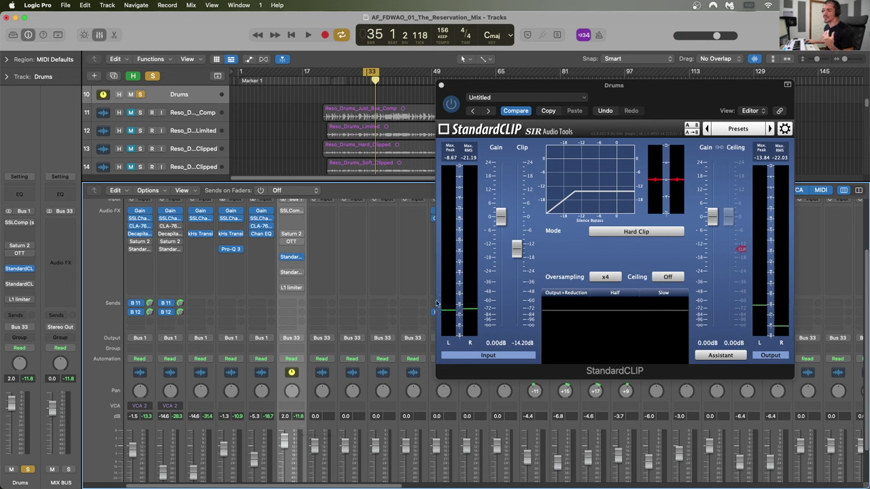
mouse_move(526, 287)
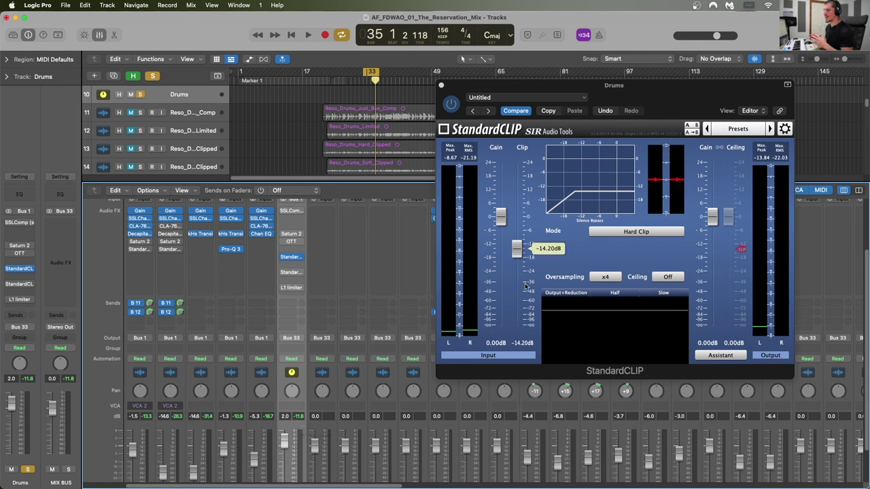